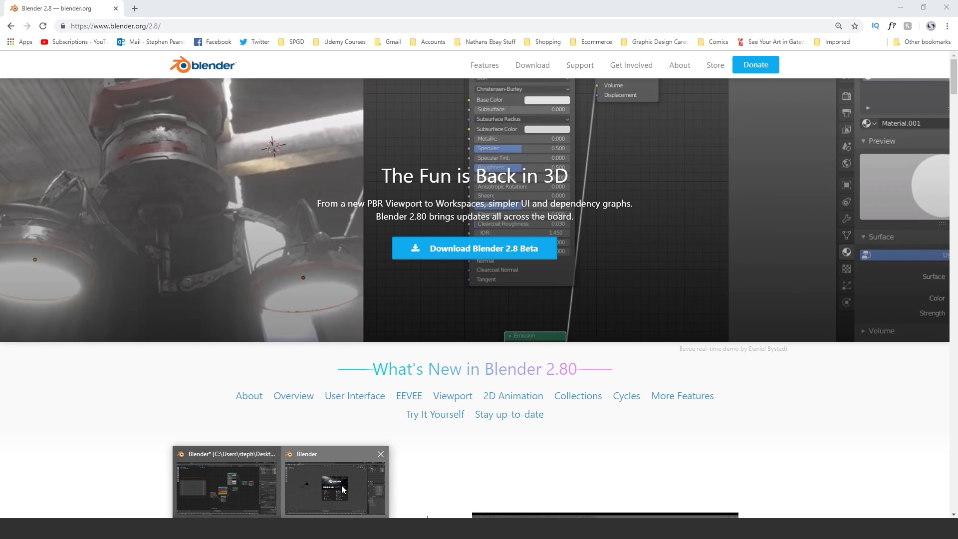
- Switch to the new Blender session, dismiss the splash screen and delete the default cube
{"action": "left_click", "coordinate": [305, 507]}
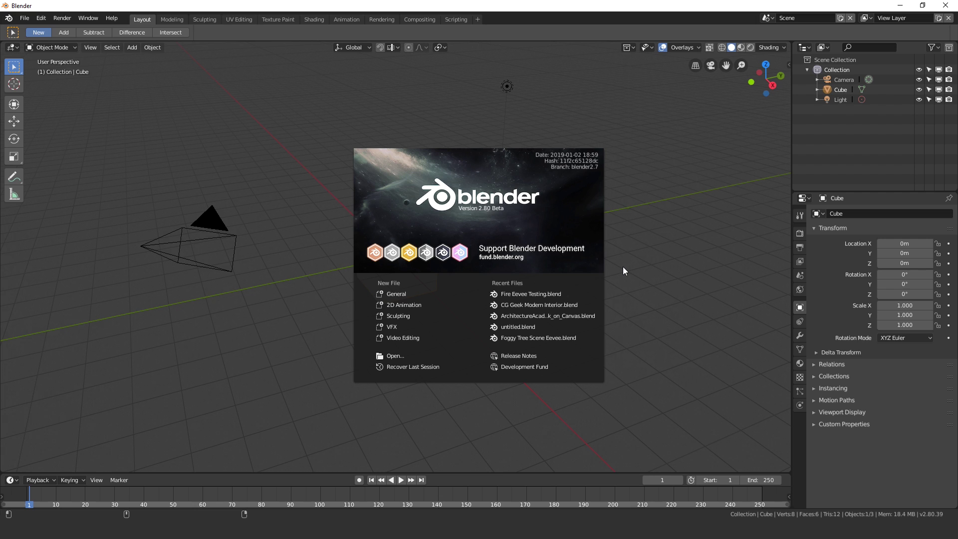
{"action": "left_click", "coordinate": [676, 240]}
{"action": "mouse_move", "coordinate": [451, 285]}
{"action": "middle_mouse_down"}
{"action": "mouse_move", "coordinate": [460, 278]}
{"action": "mouse_move", "coordinate": [449, 271]}
{"action": "middle_mouse_up"}
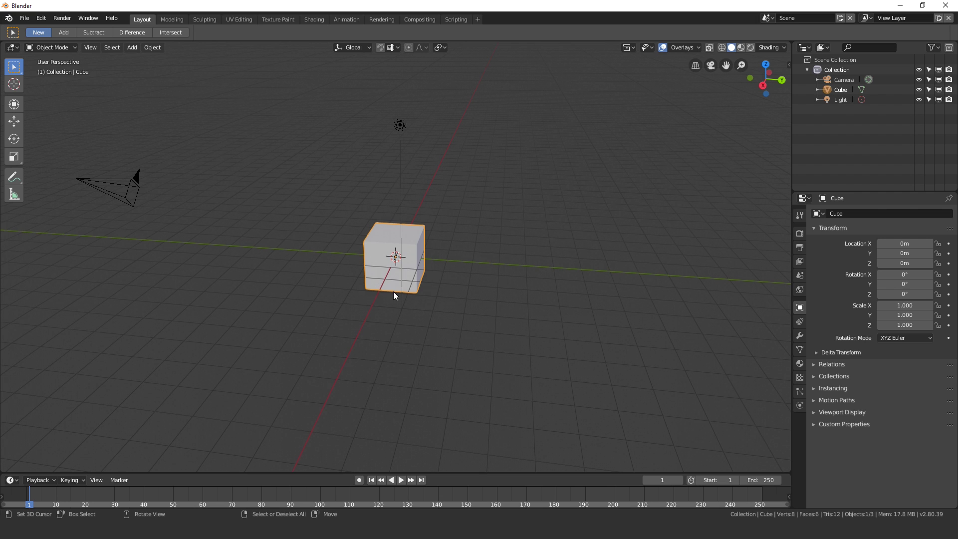
{"action": "middle_click_drag", "start_coordinate": [398, 277], "coordinate": [418, 232]}
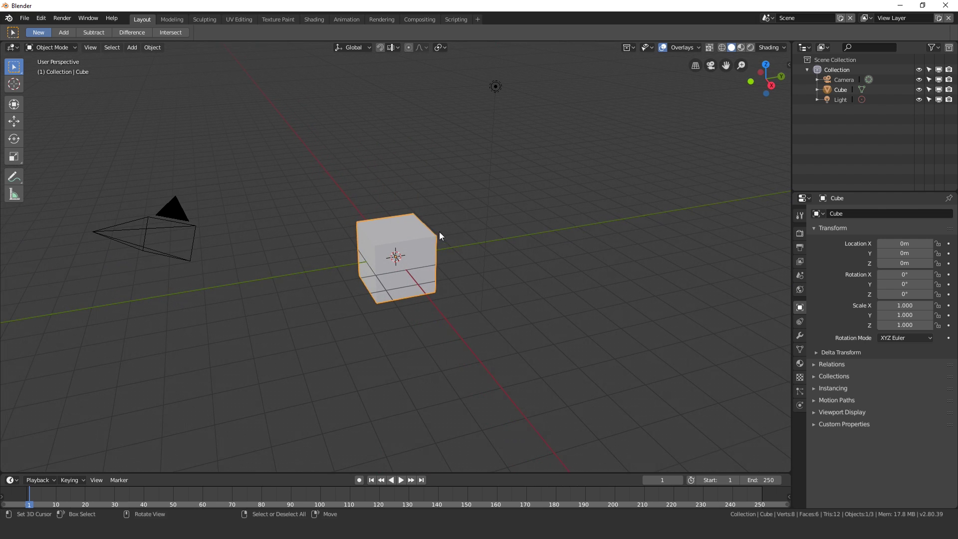
{"action": "key", "text": "x"}
{"action": "left_click", "coordinate": [407, 243]}
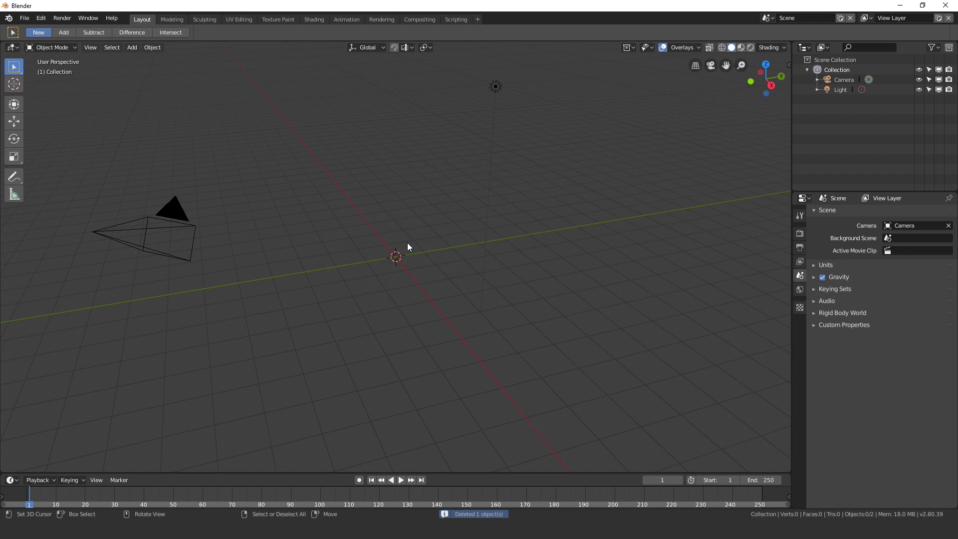
- Add a mesh circle at the world origin and fill it with a face in Edit Mode
{"action": "key", "text": "shift+a"}
{"action": "mouse_move", "coordinate": [423, 231]}
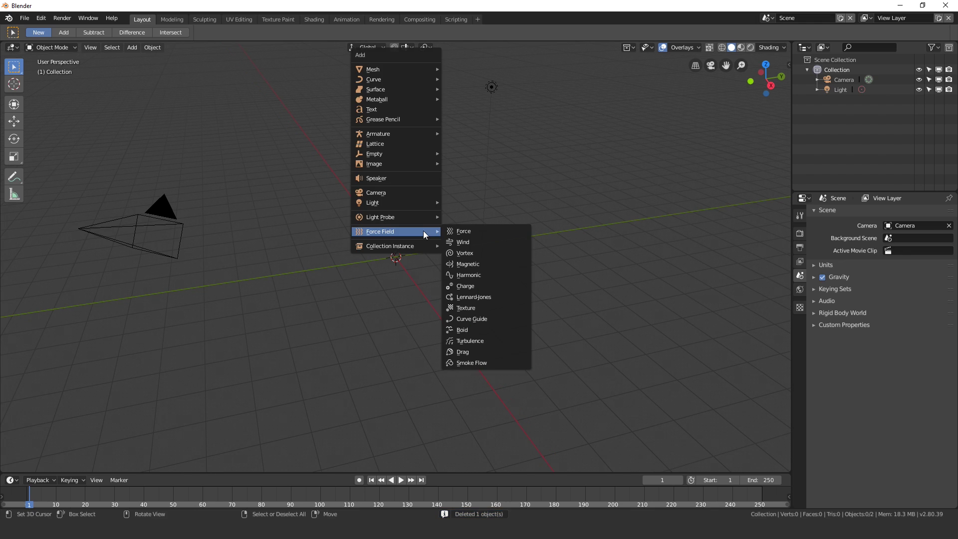
{"action": "mouse_move", "coordinate": [384, 69]}
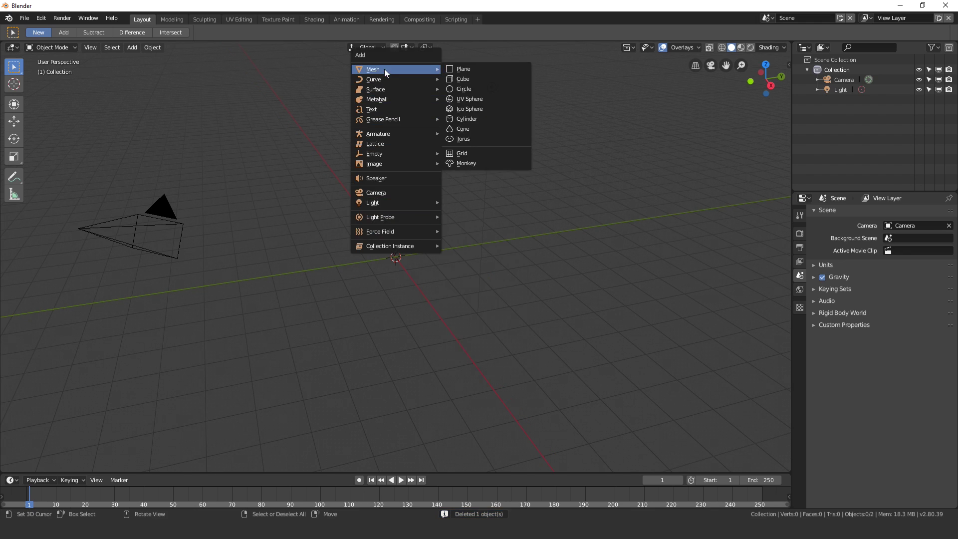
{"action": "left_click", "coordinate": [485, 89]}
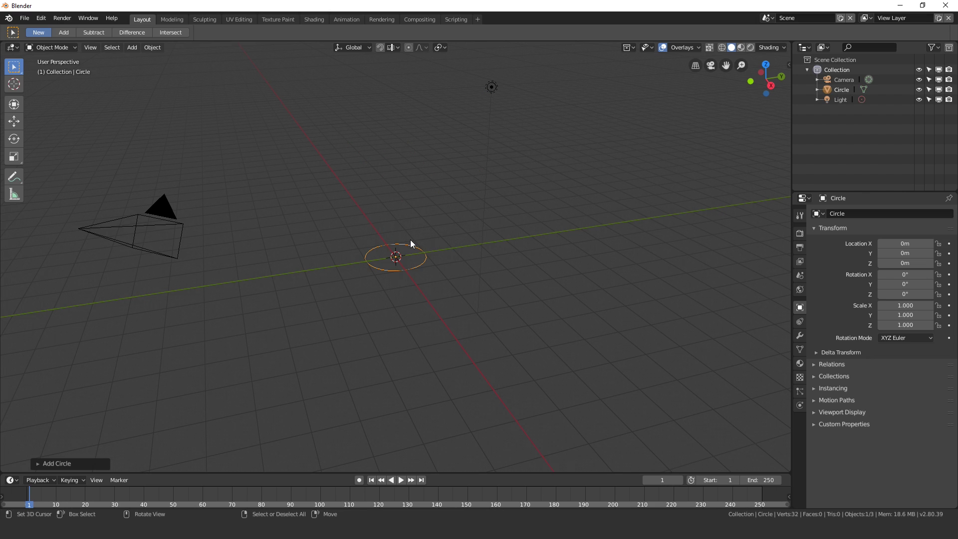
{"action": "key", "text": "Tab"}
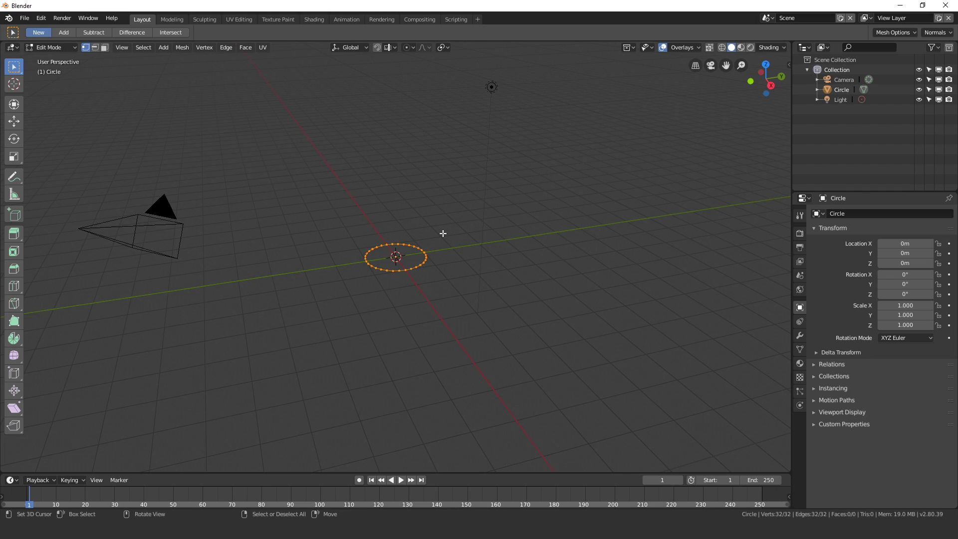
{"action": "key", "text": "f"}
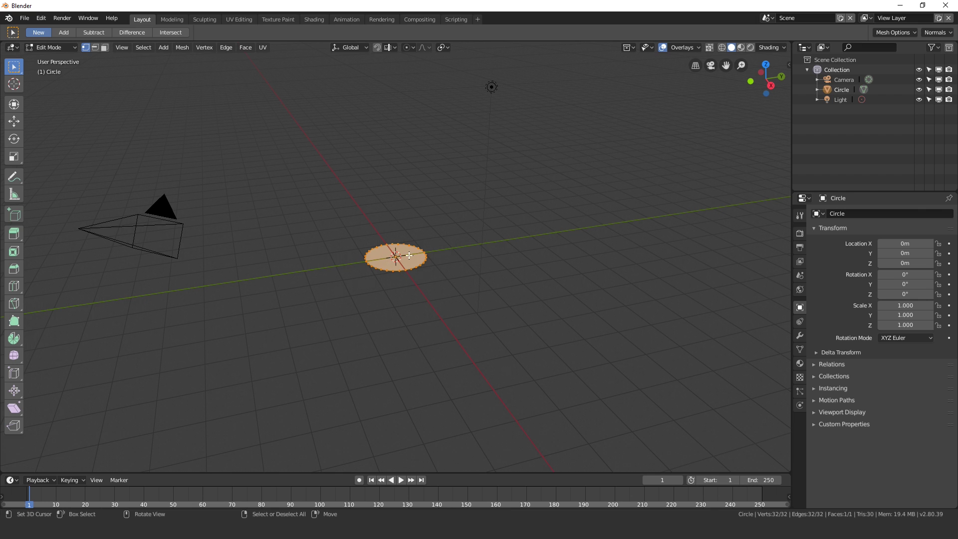
{"action": "key", "text": "Tab"}
- Delete the default light from the scene
{"action": "middle_click_drag", "start_coordinate": [432, 242], "coordinate": [441, 199]}
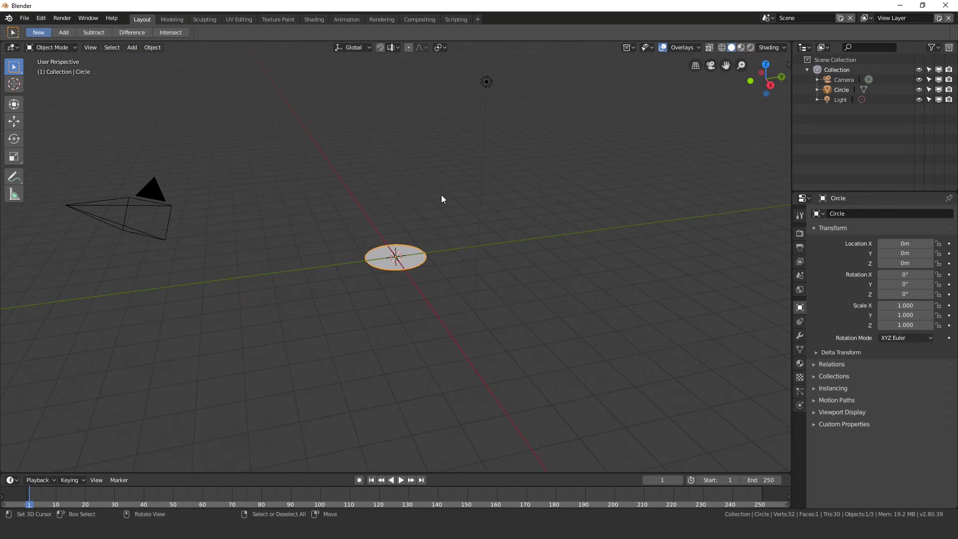
{"action": "left_click", "coordinate": [487, 83]}
{"action": "key", "text": "x"}
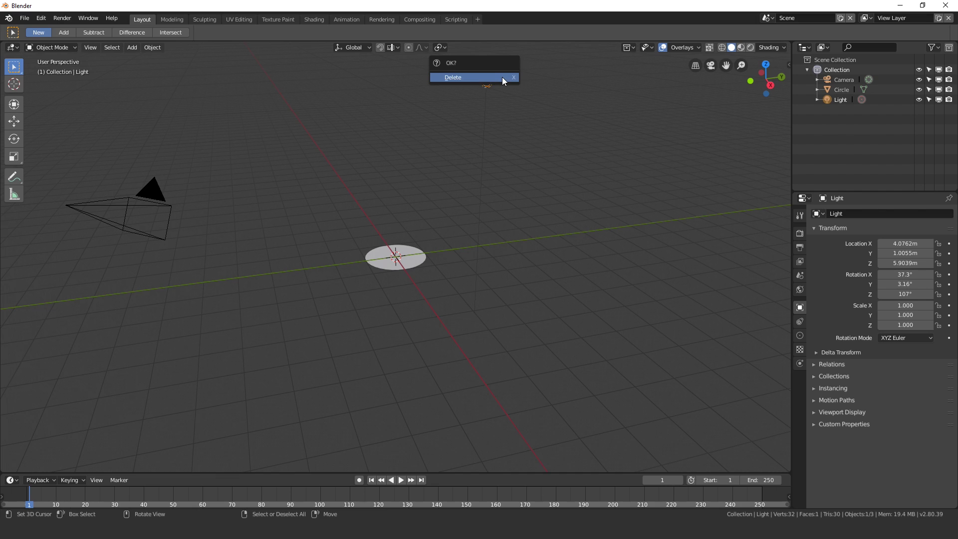
{"action": "left_click", "coordinate": [503, 79]}
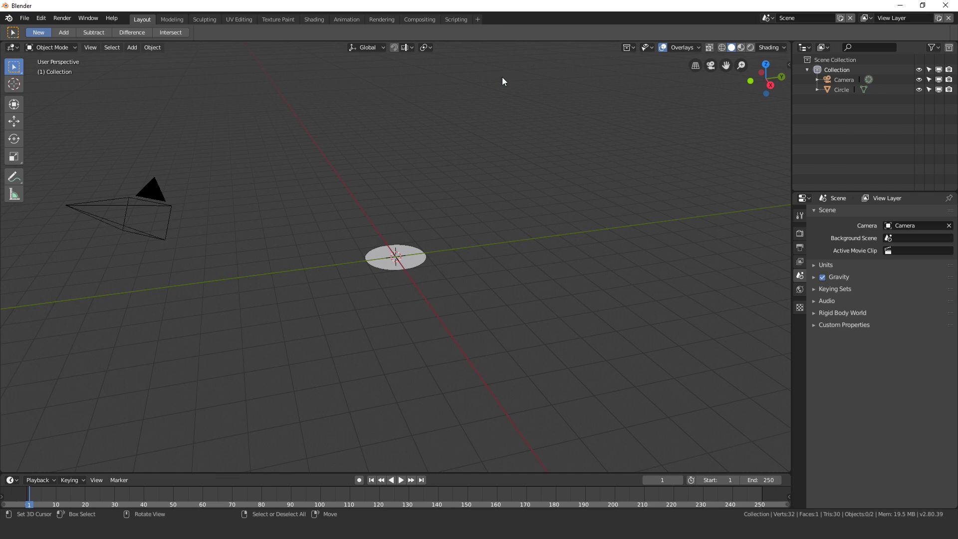
- Apply the Quick Smoke effect to the filled circle
{"action": "left_click", "coordinate": [413, 258]}
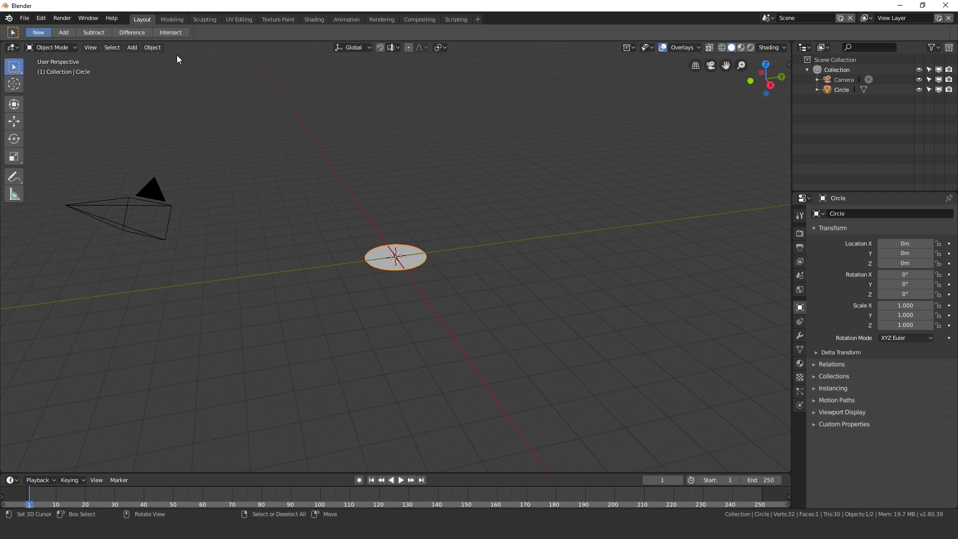
{"action": "left_click", "coordinate": [156, 48]}
{"action": "left_click", "coordinate": [152, 49]}
{"action": "left_click", "coordinate": [150, 49]}
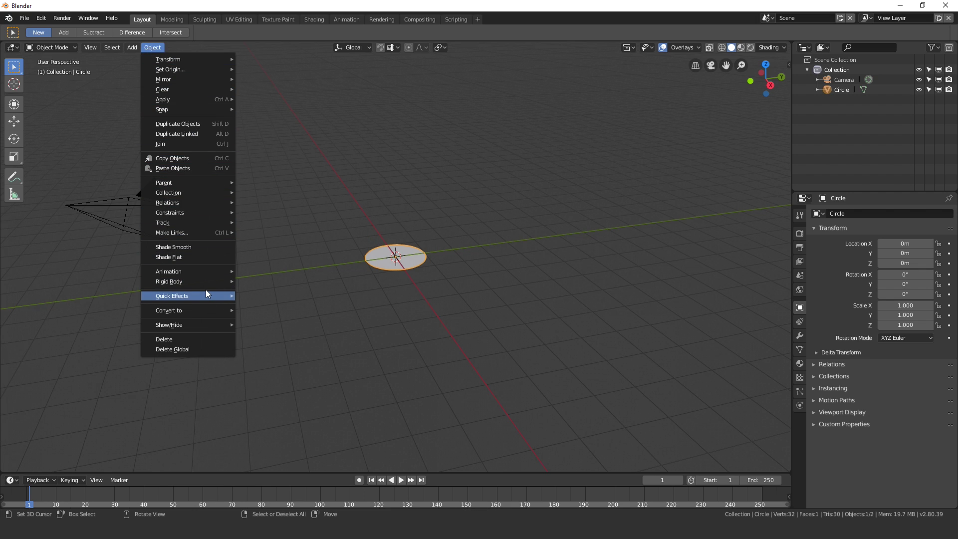
{"action": "mouse_move", "coordinate": [208, 295]}
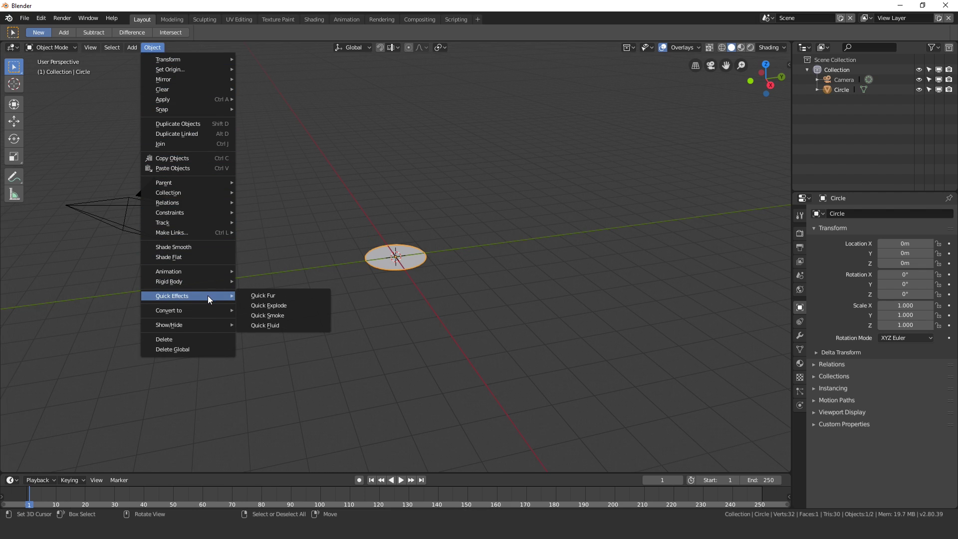
{"action": "left_click", "coordinate": [278, 315]}
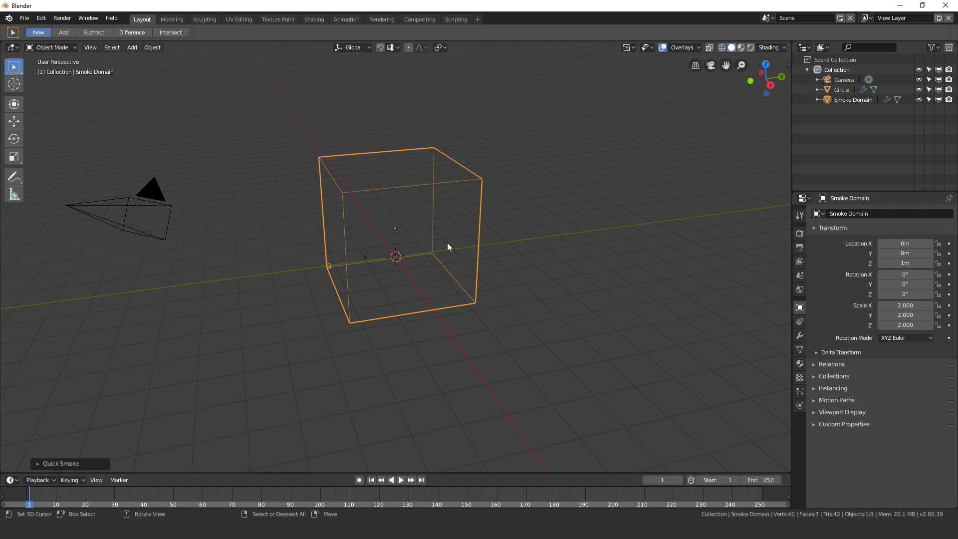
- Move the smoke domain down along the Z axis to a height of about 0.06 m
{"action": "middle_click_drag", "start_coordinate": [390, 272], "coordinate": [376, 252]}
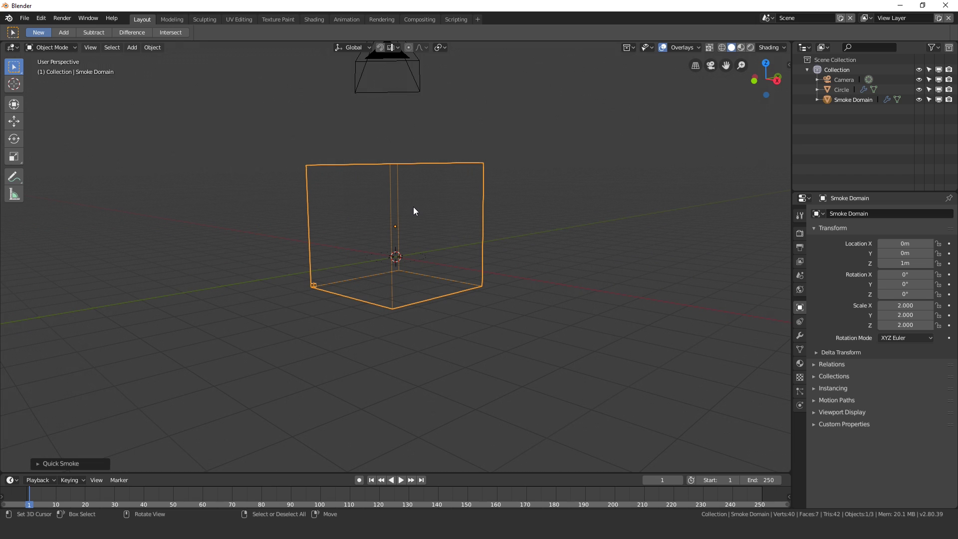
{"action": "middle_click_drag", "start_coordinate": [408, 207], "coordinate": [446, 214]}
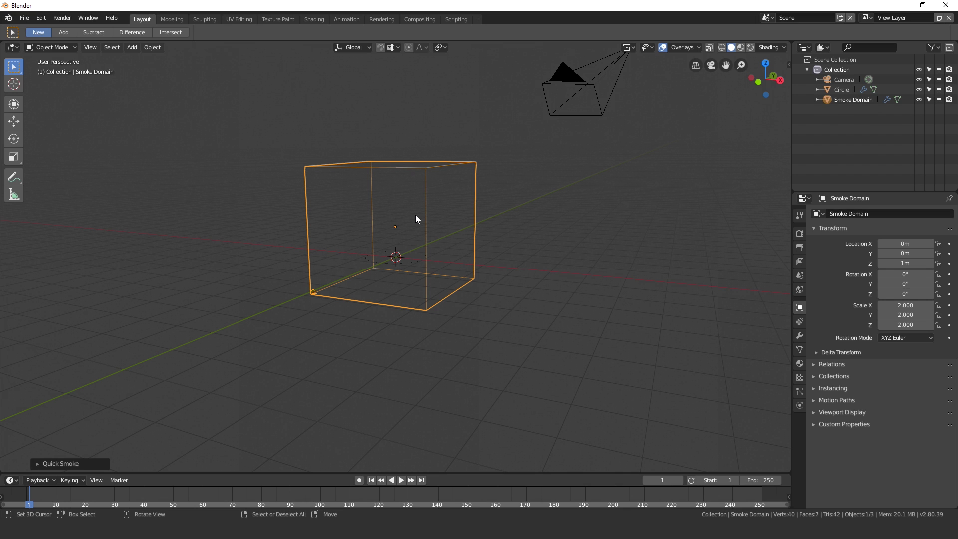
{"action": "key", "text": "g"}
{"action": "key", "text": "z"}
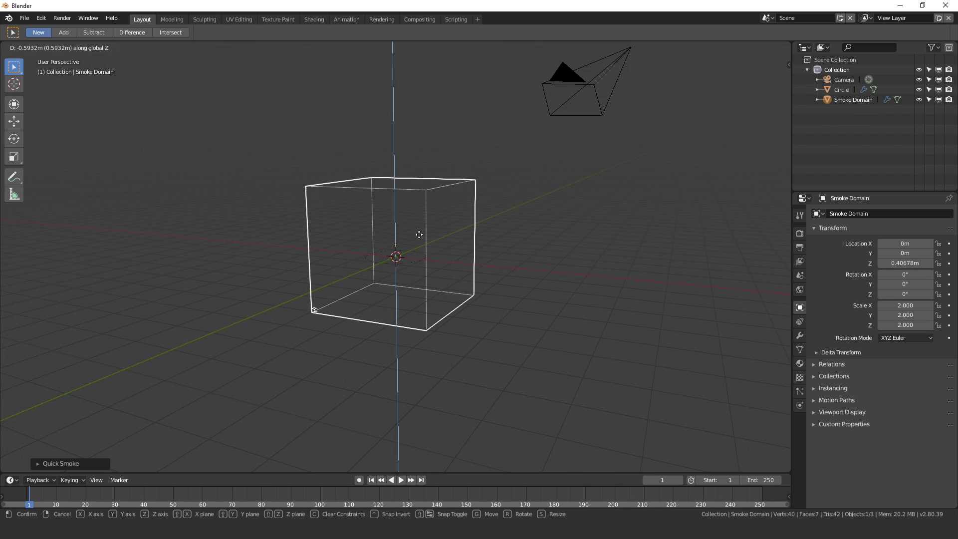
{"action": "left_click", "coordinate": [419, 243]}
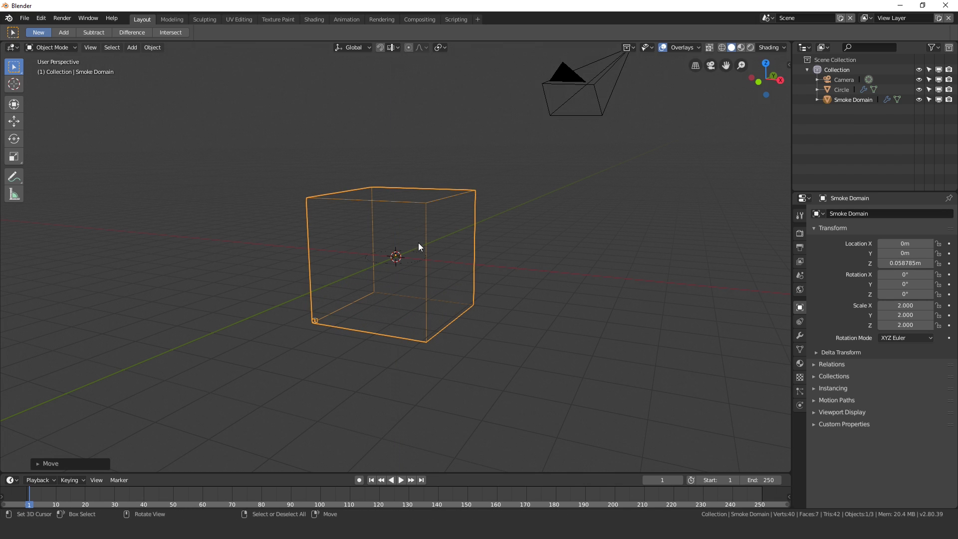
- Scale the smoke domain to about 1.76 along Z and widen it to about 5.45 in X and Y
{"action": "middle_click_drag", "start_coordinate": [418, 242], "coordinate": [444, 277]}
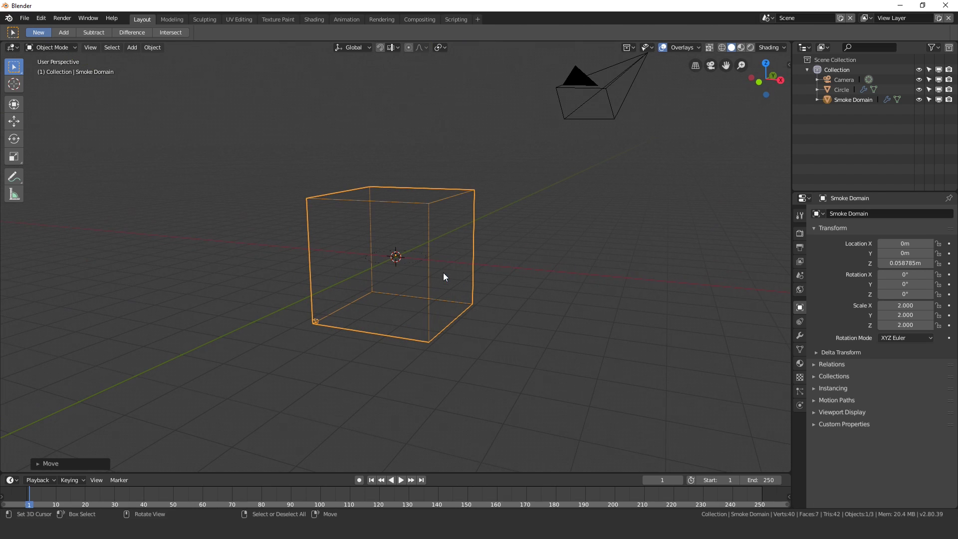
{"action": "key", "text": "s"}
{"action": "key", "text": "z"}
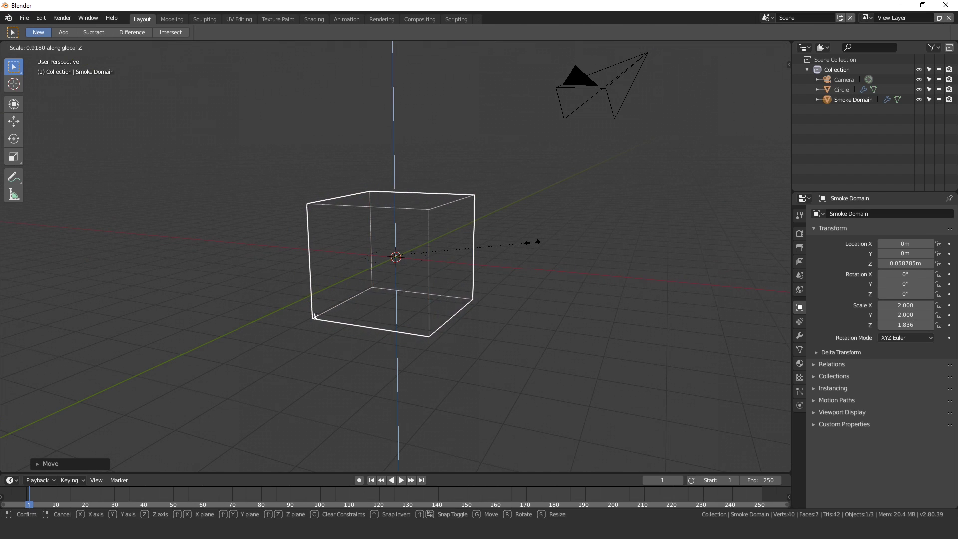
{"action": "left_click", "coordinate": [527, 242]}
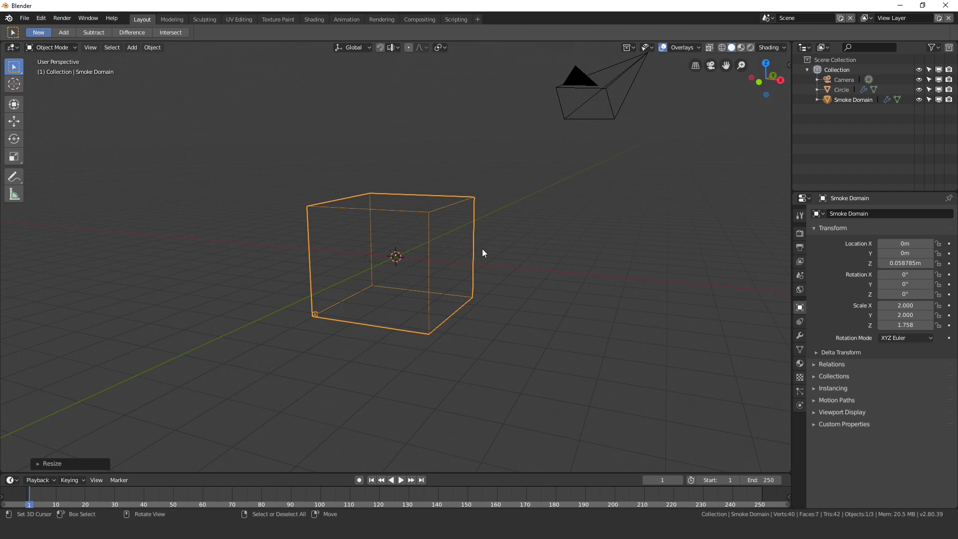
{"action": "key", "text": "s"}
{"action": "key", "text": "shift+z"}
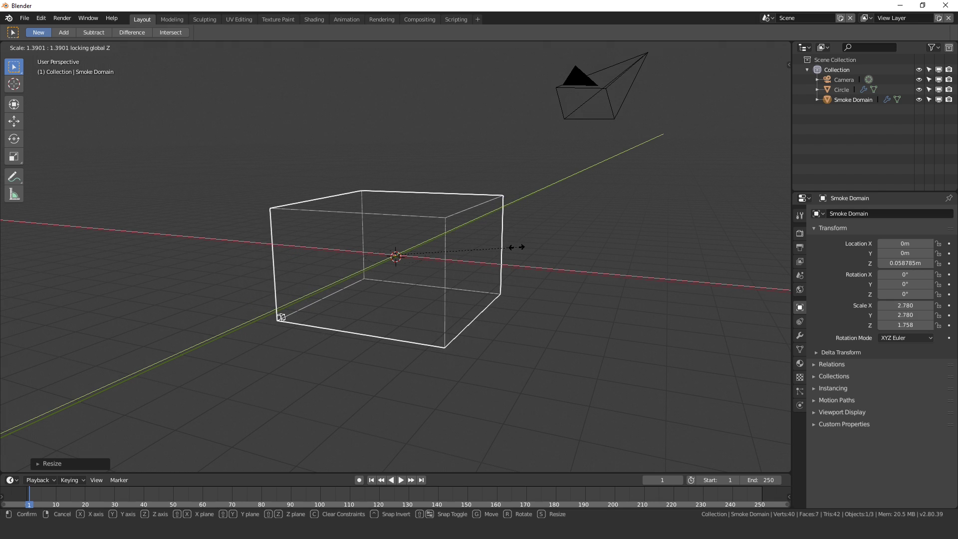
{"action": "left_click", "coordinate": [632, 241]}
- Play the smoke simulation up to about frame 60 and stop it to check the smoke
{"action": "middle_click_drag", "start_coordinate": [480, 236], "coordinate": [427, 250]}
{"action": "key", "text": "space"}
{"action": "key", "text": "space"}
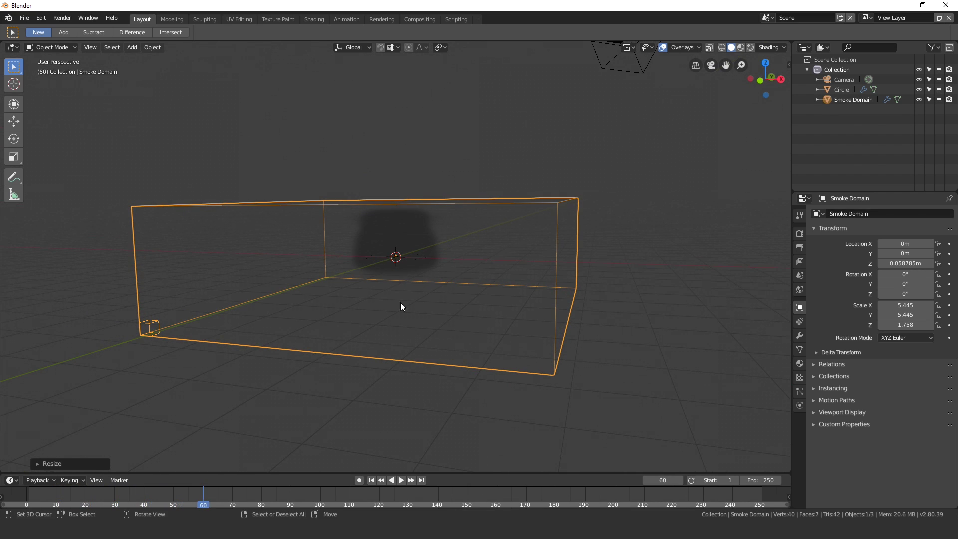
- Set the circle's smoke flow type to Fire in its physics settings
{"action": "left_click", "coordinate": [416, 259]}
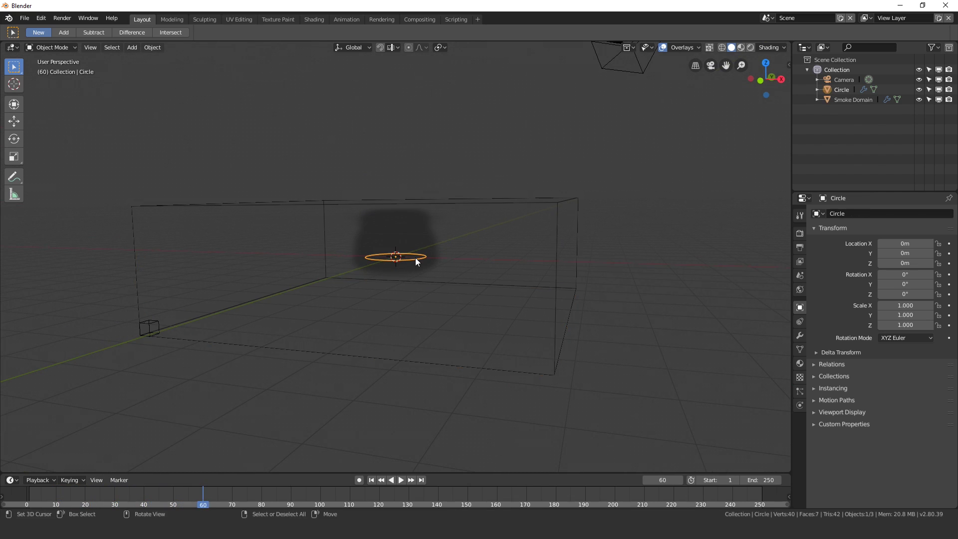
{"action": "left_click", "coordinate": [799, 405]}
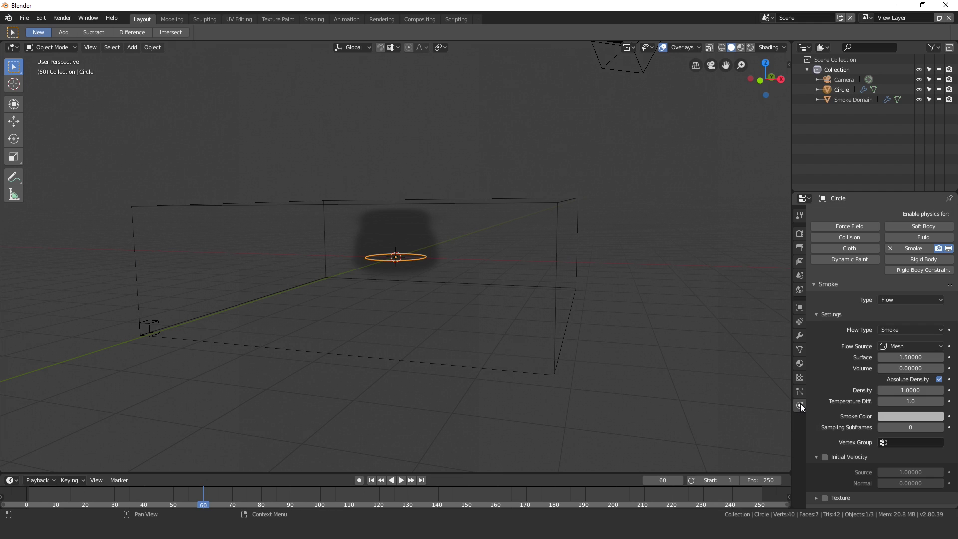
{"action": "left_click", "coordinate": [898, 329]}
{"action": "left_click", "coordinate": [897, 286]}
- Change the circle's flow type to Fire + Smoke and play the simulation from the first frame to preview it
{"action": "left_click", "coordinate": [893, 328]}
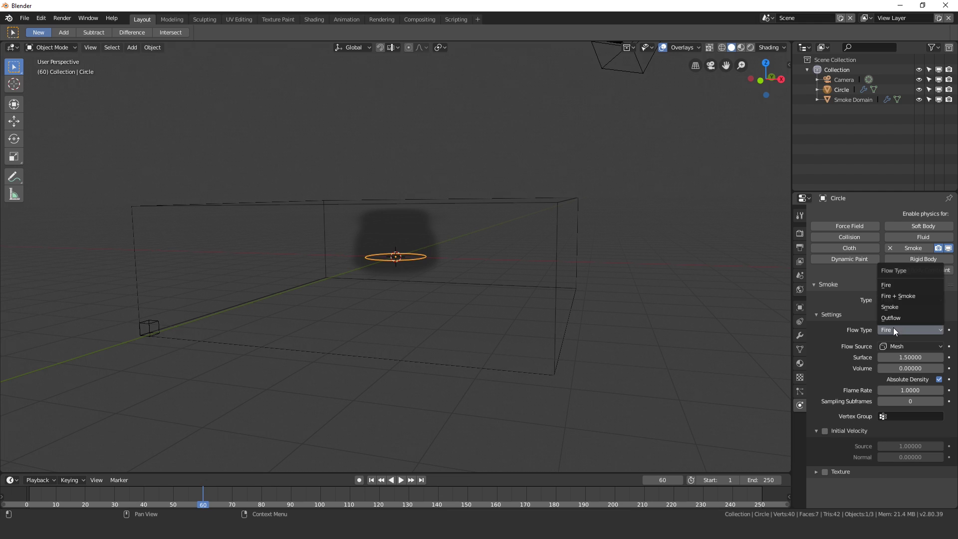
{"action": "left_click", "coordinate": [893, 299]}
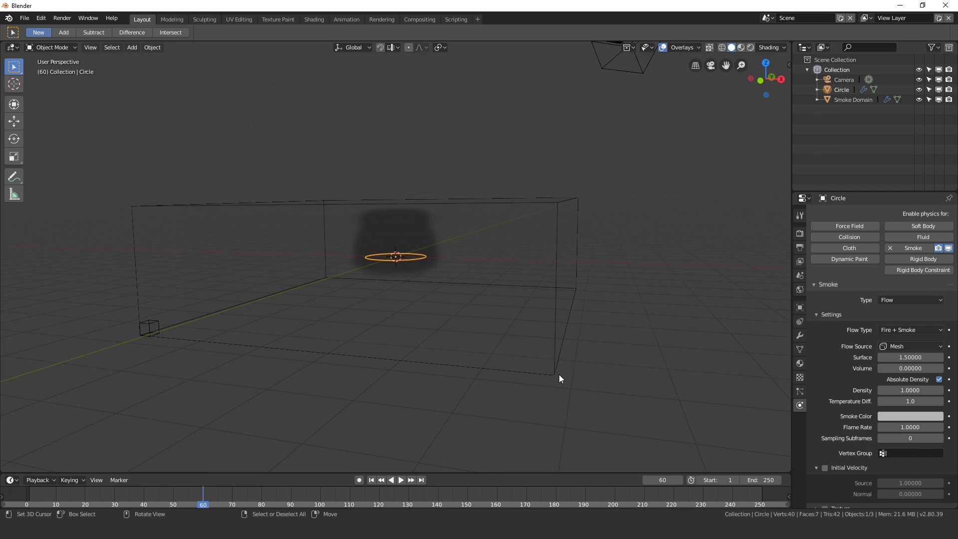
{"action": "left_click", "coordinate": [371, 480]}
{"action": "key", "text": "space"}
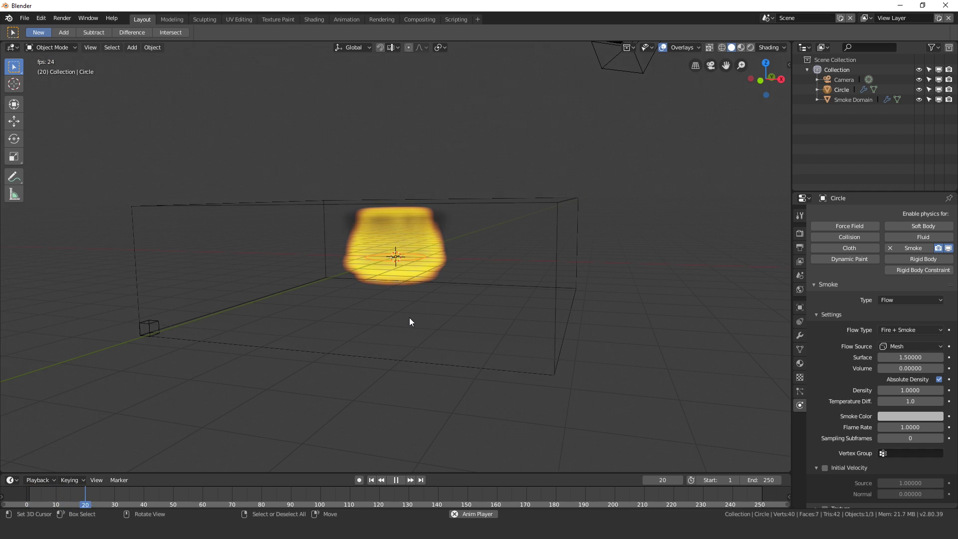
{"action": "key", "text": "space"}
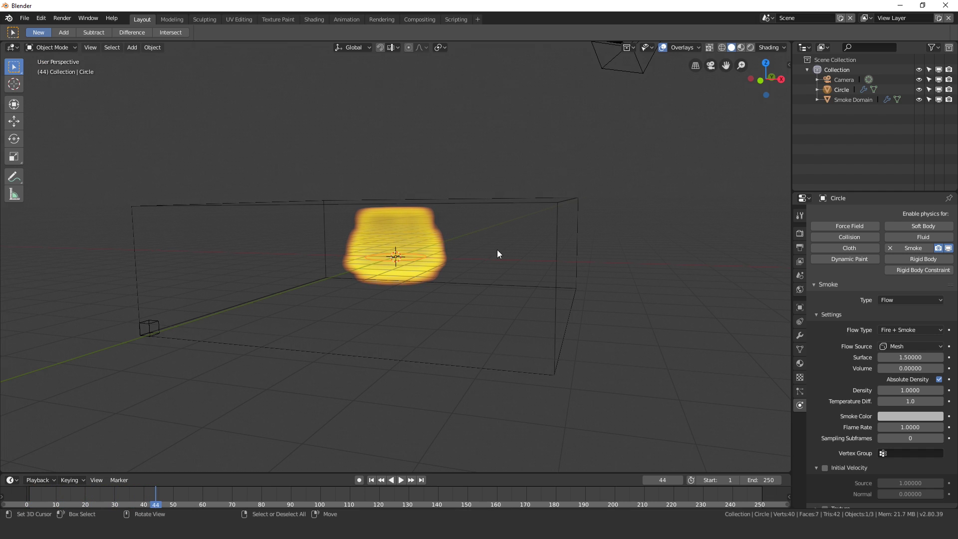
- Set the circle's flow type to Fire with a flame rate of 2 and enable Initial Velocity
{"action": "left_click", "coordinate": [894, 329]}
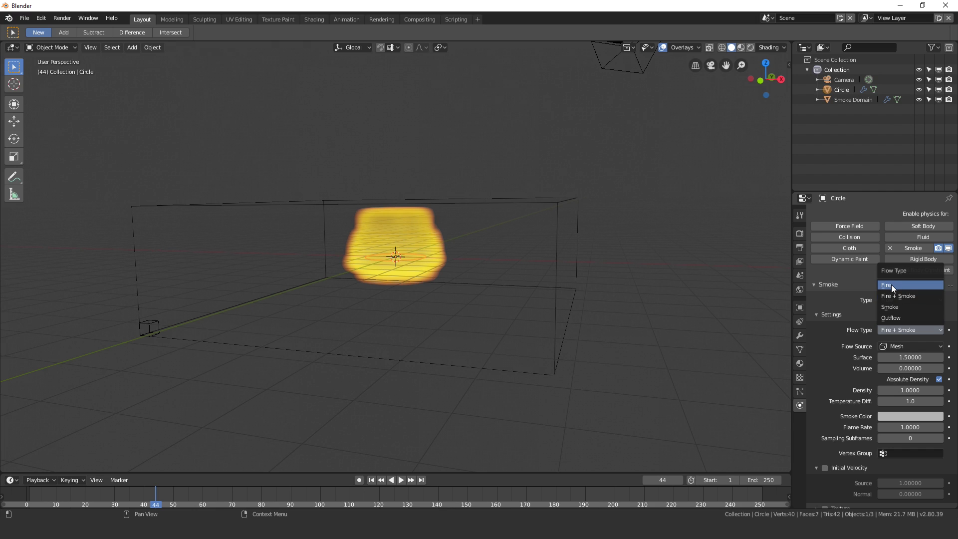
{"action": "left_click", "coordinate": [890, 286]}
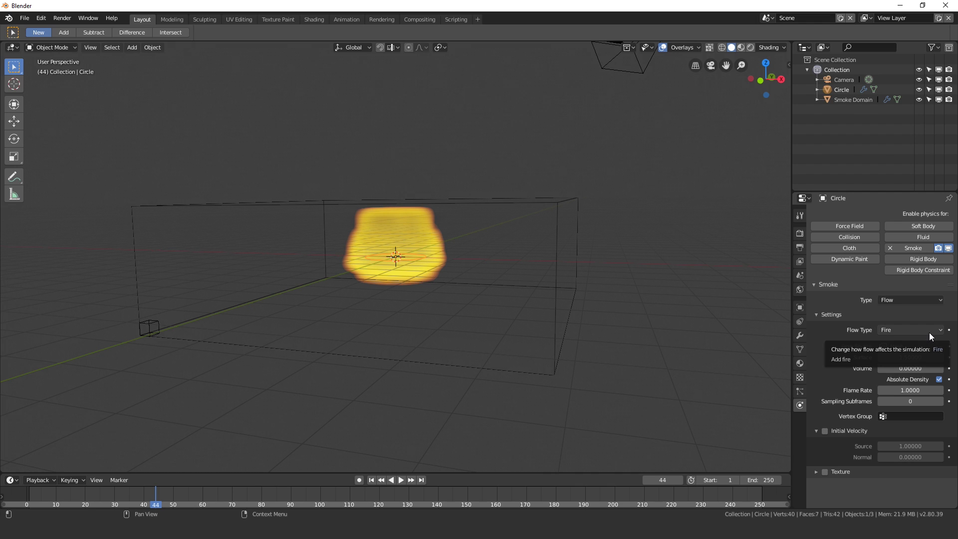
{"action": "left_click", "coordinate": [912, 389]}
{"action": "type", "text": "2"}
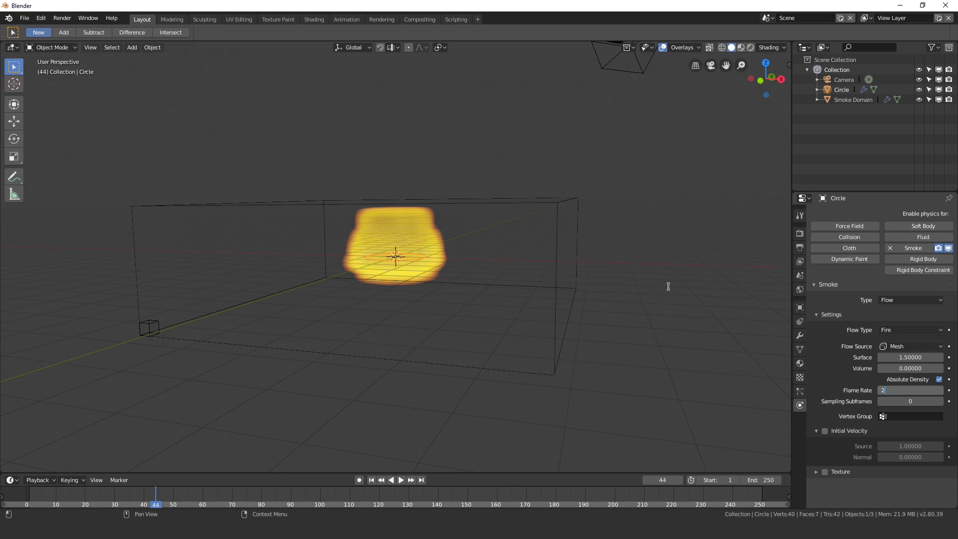
{"action": "key", "text": "Return"}
{"action": "left_click", "coordinate": [826, 430]}
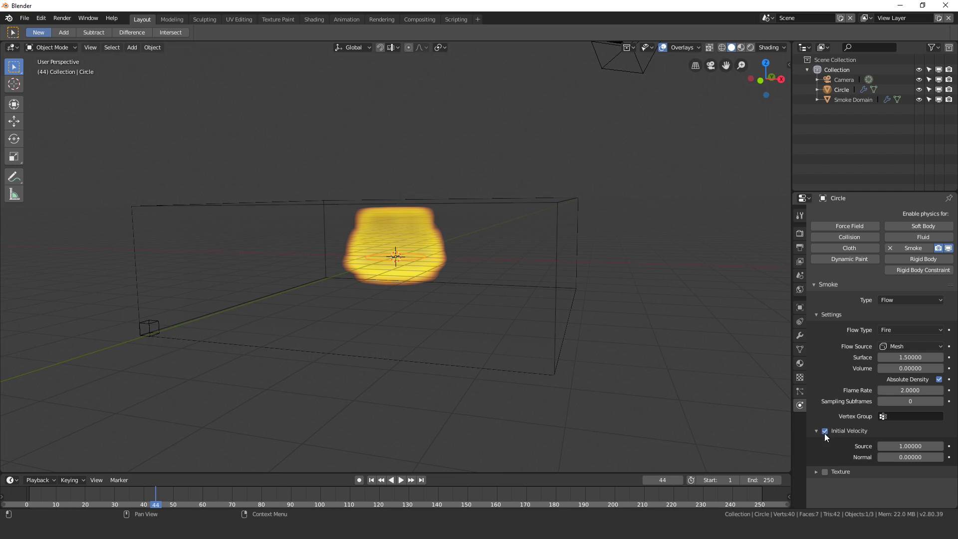
- Set the circle's Initial Velocity source value to 2
{"action": "left_click", "coordinate": [908, 446]}
{"action": "type", "text": "2"}
{"action": "key", "text": "Return"}
{"action": "middle_click_drag", "start_coordinate": [528, 339], "coordinate": [555, 344]}
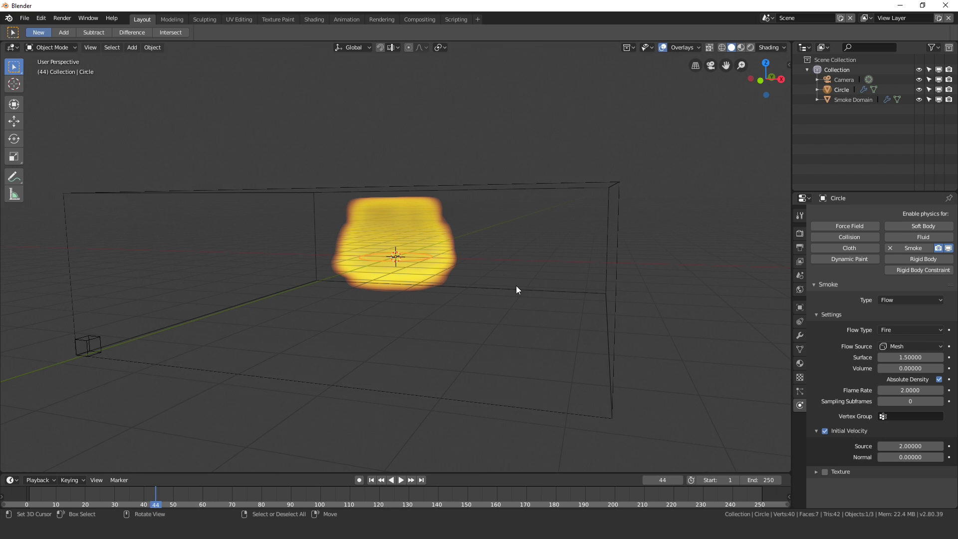
{"action": "middle_click_drag", "start_coordinate": [516, 285], "coordinate": [718, 393]}
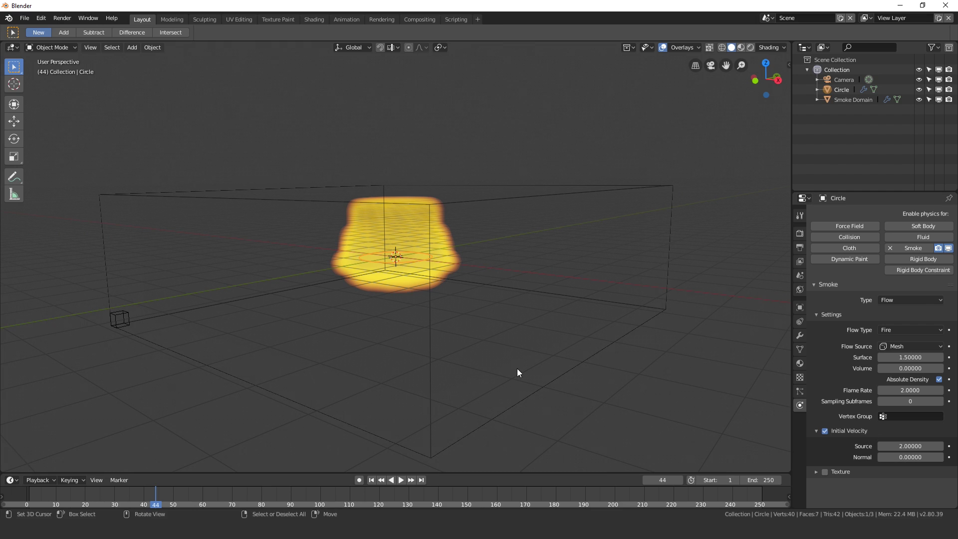
- Play the fire simulation from the first frame and stop it around frame 28 to check the flames
{"action": "left_click", "coordinate": [371, 479]}
{"action": "key", "text": "space"}
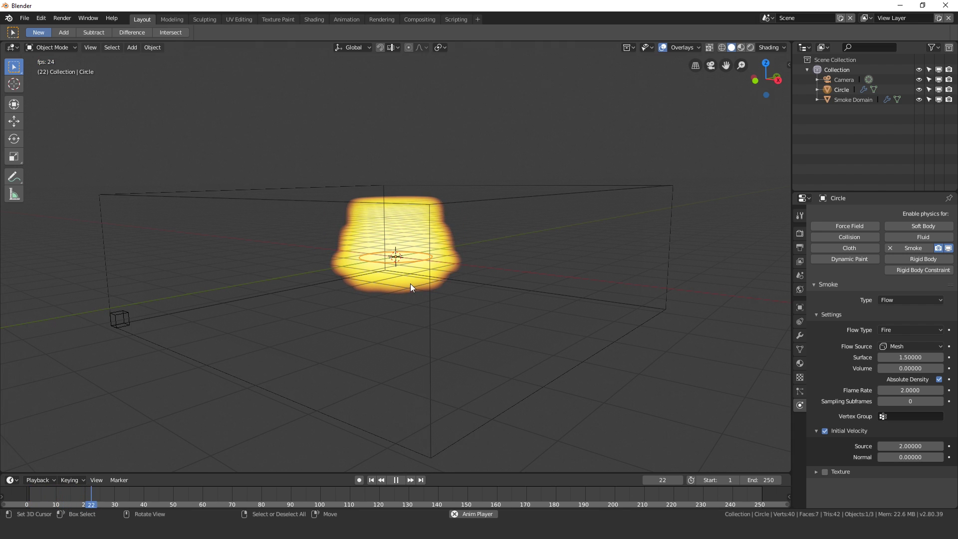
{"action": "key", "text": "space"}
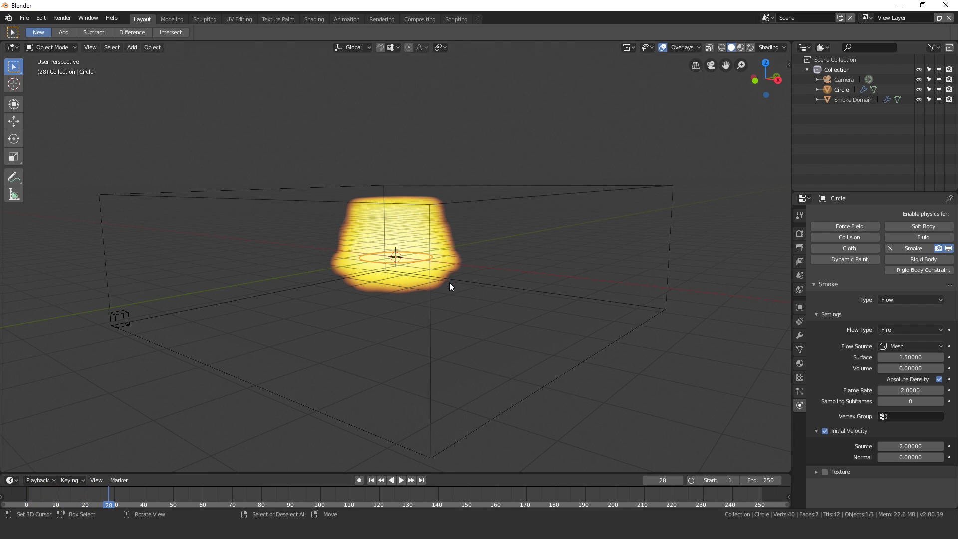
- Set the smoke domain's Temperature Diff. to 0 and lower the Gravity value in its field weights
{"action": "middle_click_drag", "start_coordinate": [449, 282], "coordinate": [492, 291]}
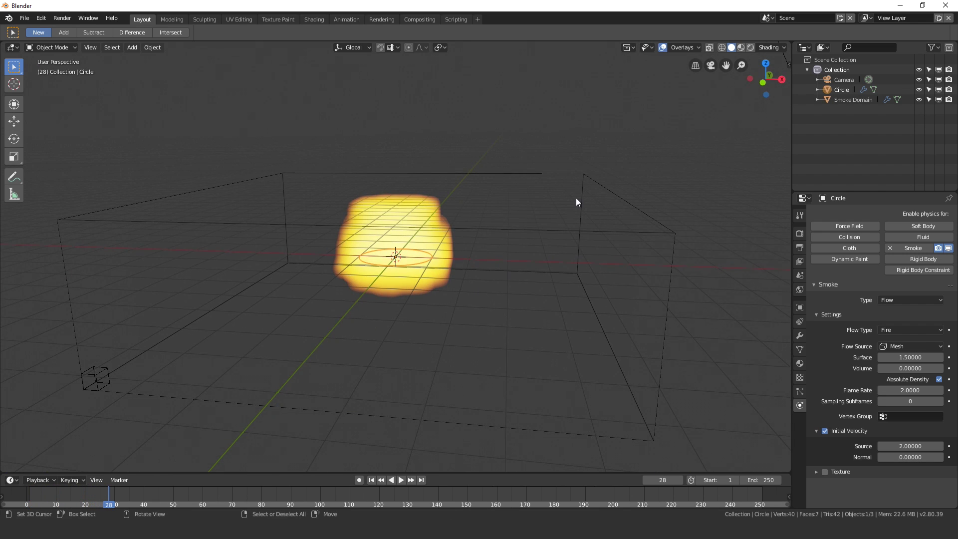
{"action": "left_click", "coordinate": [660, 226]}
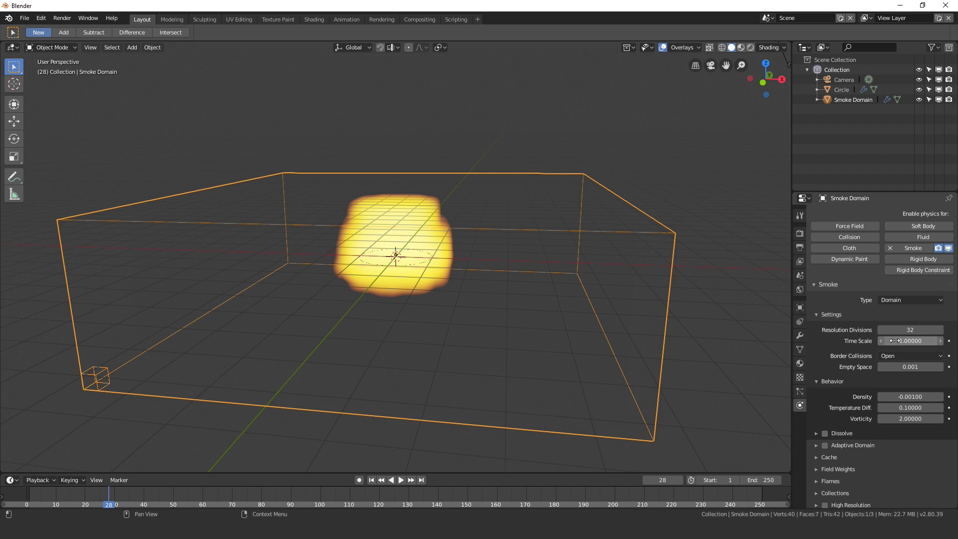
{"action": "scroll", "coordinate": [892, 341], "scroll_direction": "down", "scroll_amount": 1}
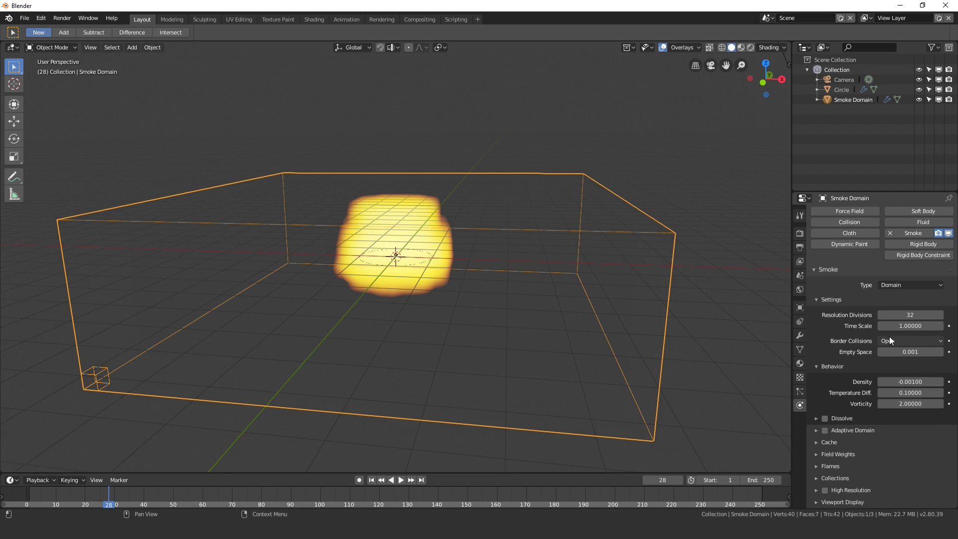
{"action": "left_click", "coordinate": [908, 393]}
{"action": "type", "text": "0"}
{"action": "key", "text": "Return"}
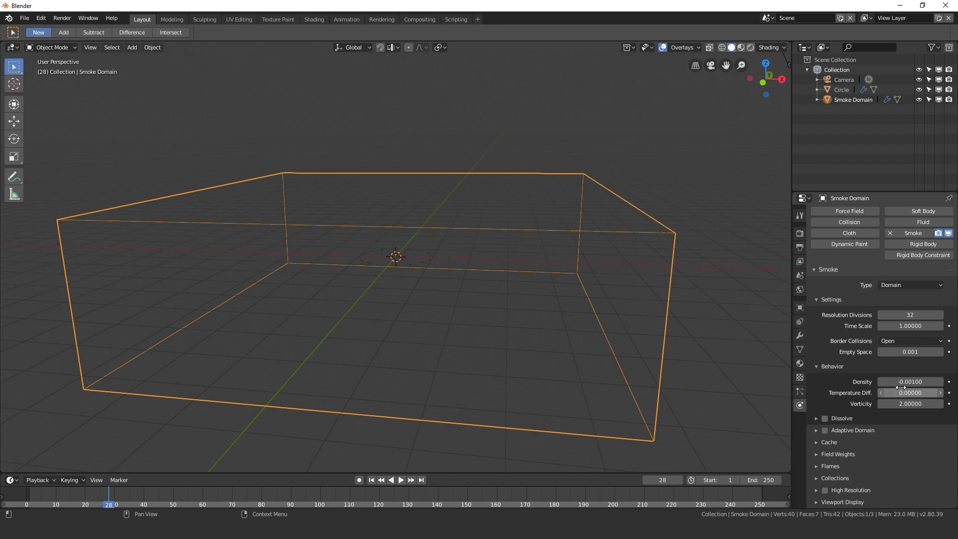
{"action": "left_click", "coordinate": [833, 455]}
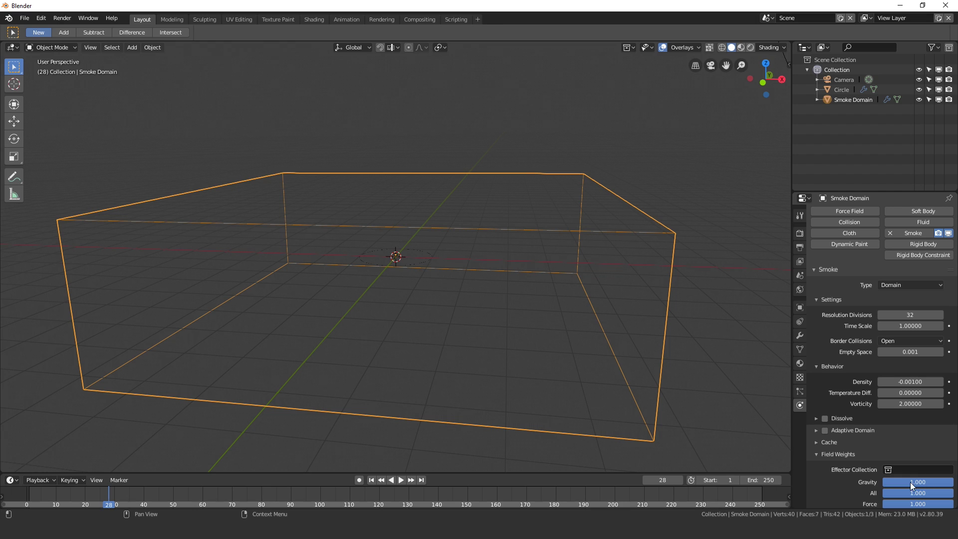
{"action": "left_click_drag", "start_coordinate": [894, 481], "coordinate": [886, 482]}
{"action": "left_click", "coordinate": [840, 455]}
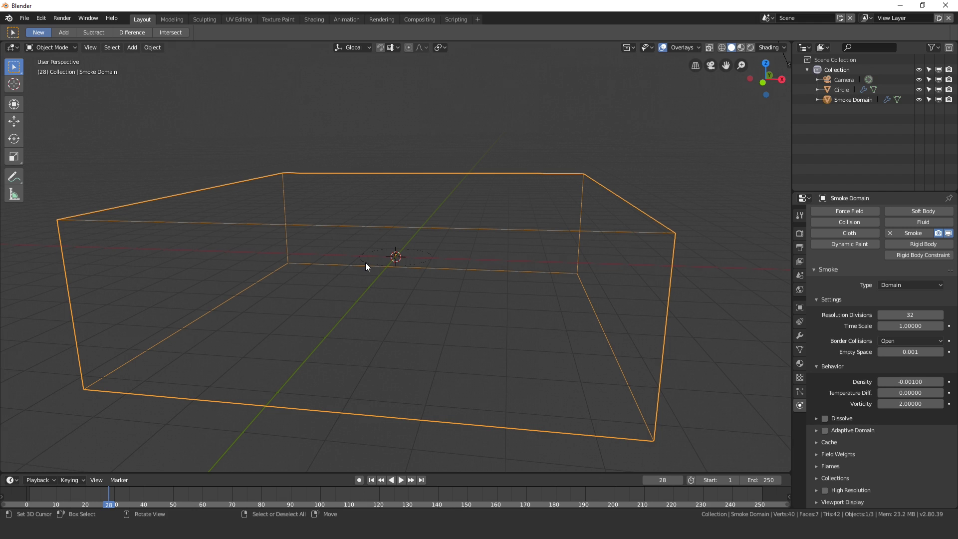
- Add a Force type force field at the centre of the domain and set its strength to 35
{"action": "key", "text": "shift+a"}
{"action": "mouse_move", "coordinate": [338, 424]}
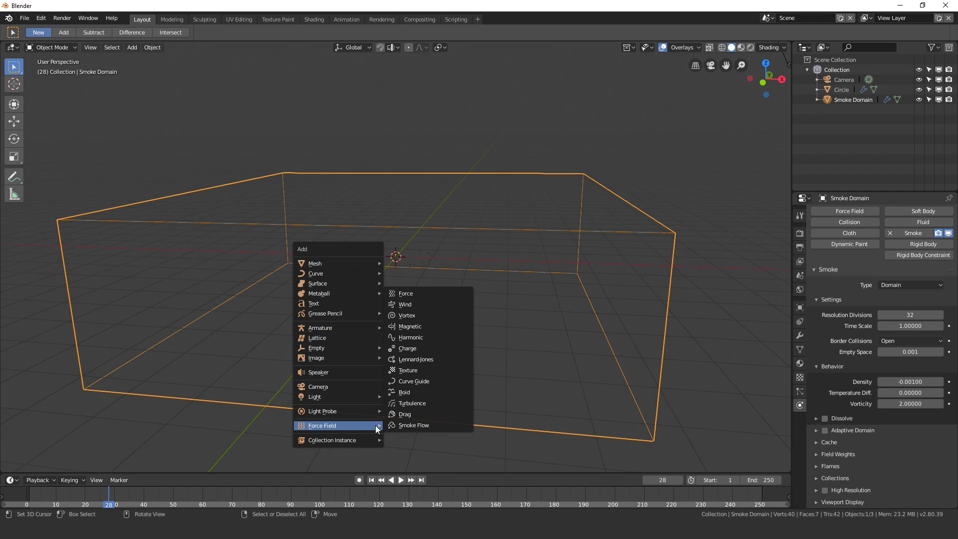
{"action": "left_click", "coordinate": [407, 294]}
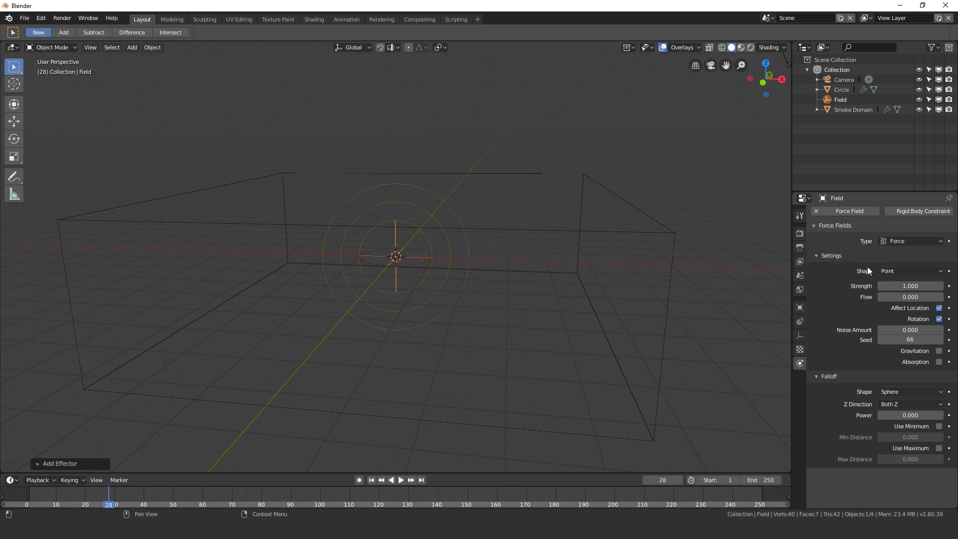
{"action": "left_click", "coordinate": [912, 298]}
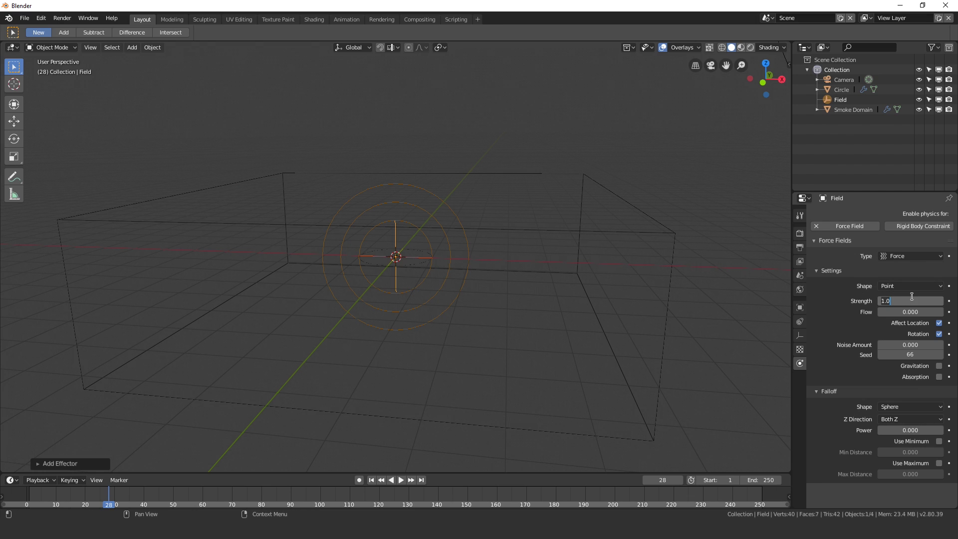
{"action": "type", "text": "35"}
{"action": "key", "text": "Return"}
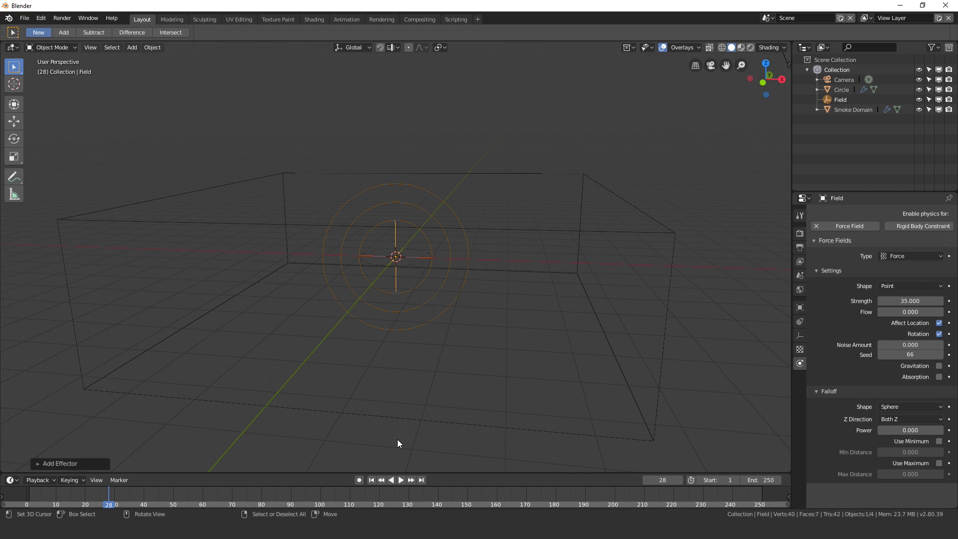
- Play the simulation from the first frame and stop it around frame 77 to check the force field's effect
{"action": "left_click", "coordinate": [371, 480]}
{"action": "left_click", "coordinate": [401, 479]}
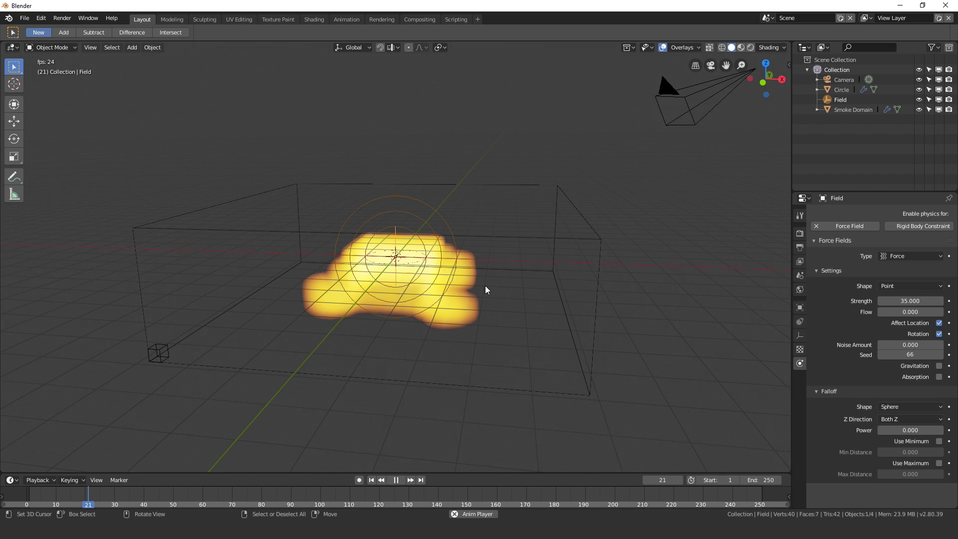
{"action": "mouse_move", "coordinate": [485, 290]}
{"action": "middle_mouse_down"}
{"action": "mouse_move", "coordinate": [422, 305]}
{"action": "mouse_move", "coordinate": [440, 274]}
{"action": "mouse_move", "coordinate": [484, 277]}
{"action": "middle_mouse_up"}
{"action": "key", "text": "space"}
- Move the force field slightly down along the global Z axis and replay the simulation from the first frame
{"action": "key", "text": "g"}
{"action": "key", "text": "z"}
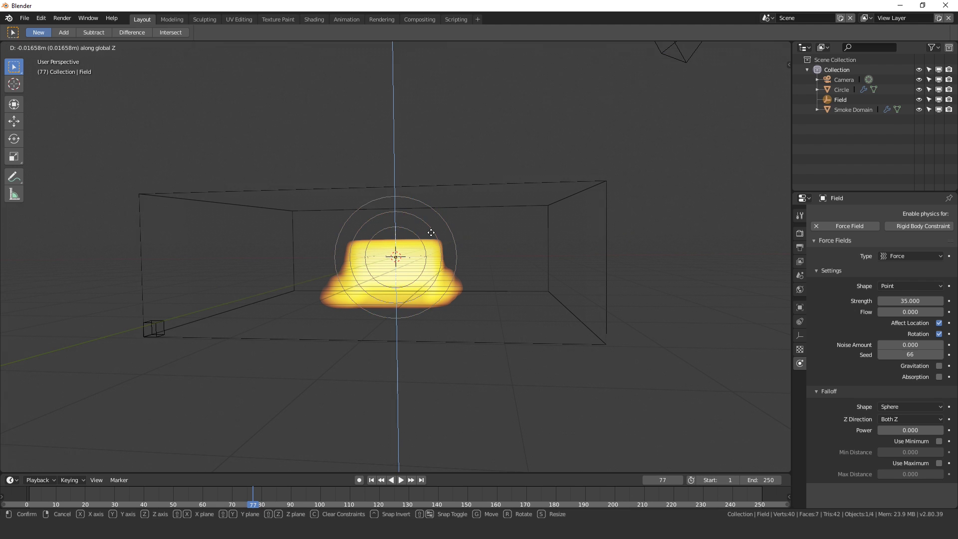
{"action": "left_click", "coordinate": [431, 237]}
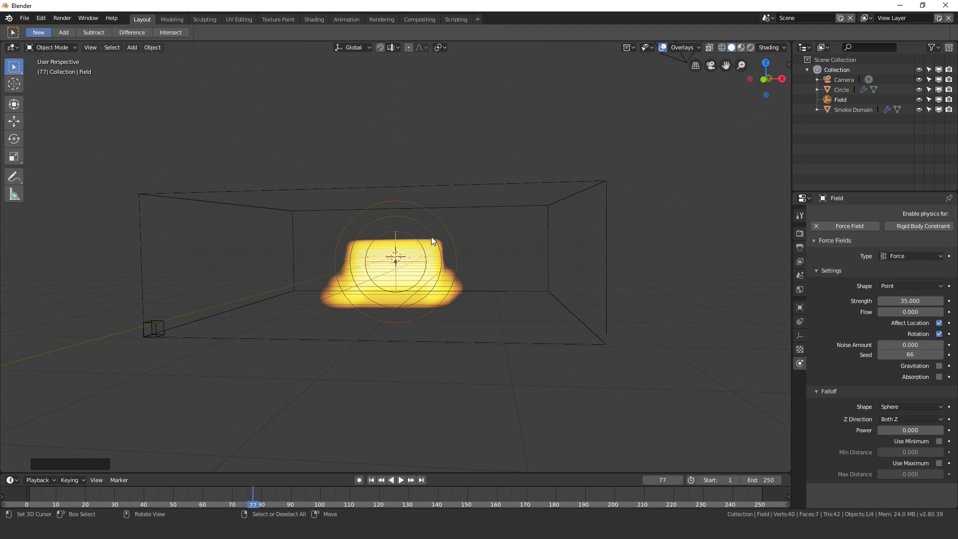
{"action": "left_click", "coordinate": [375, 479]}
{"action": "key", "text": "space"}
{"action": "middle_click_drag", "start_coordinate": [494, 290], "coordinate": [427, 280]}
- Nudge the force field along the Z axis and replay the simulation from the first frame to about frame 21
{"action": "key", "text": "g"}
{"action": "key", "text": "z"}
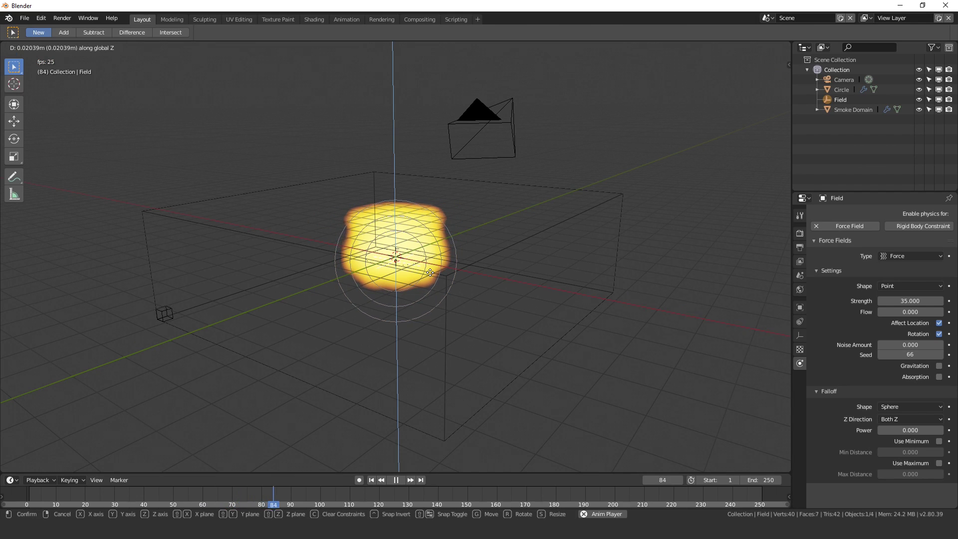
{"action": "left_click", "coordinate": [429, 278]}
{"action": "left_click", "coordinate": [373, 480]}
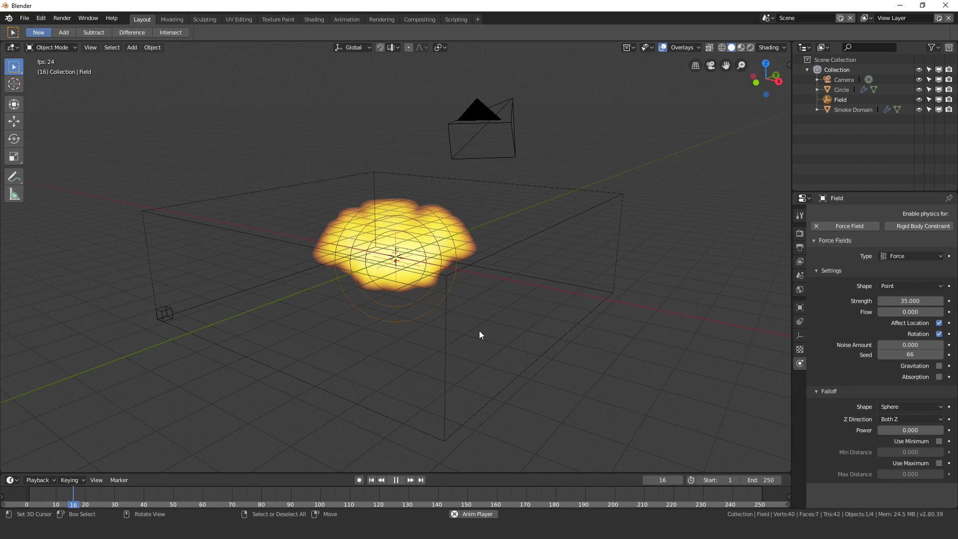
{"action": "key", "text": "space"}
- Set the force field's noise amount to 1
{"action": "left_click", "coordinate": [910, 345]}
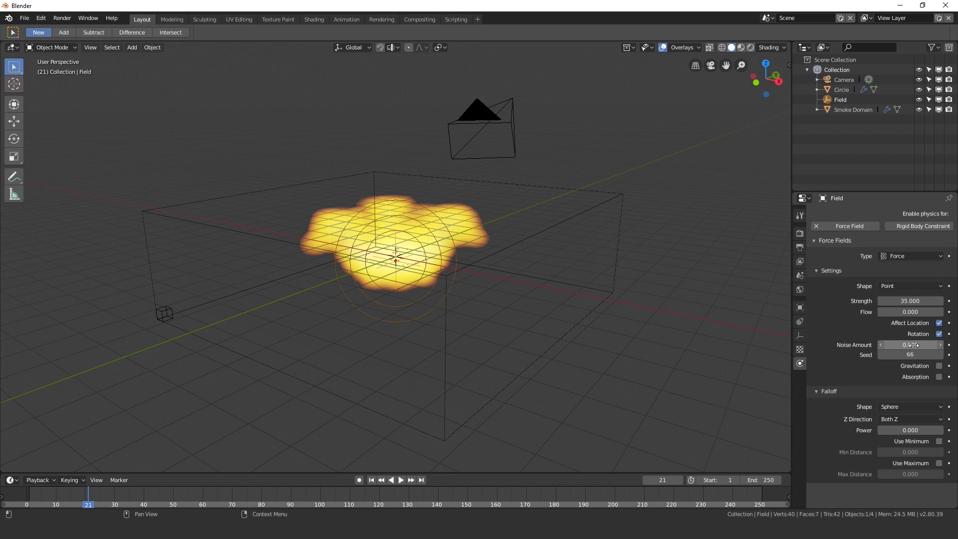
{"action": "type", "text": "1"}
{"action": "key", "text": "Return"}
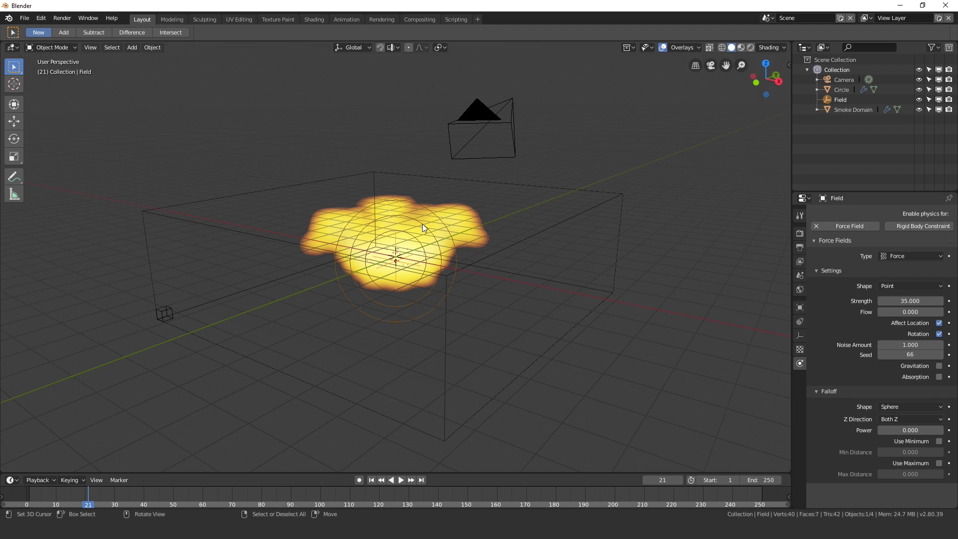
- Duplicate the force field and leave the copy at the same position as the original
{"action": "middle_click_drag", "start_coordinate": [404, 227], "coordinate": [442, 228]}
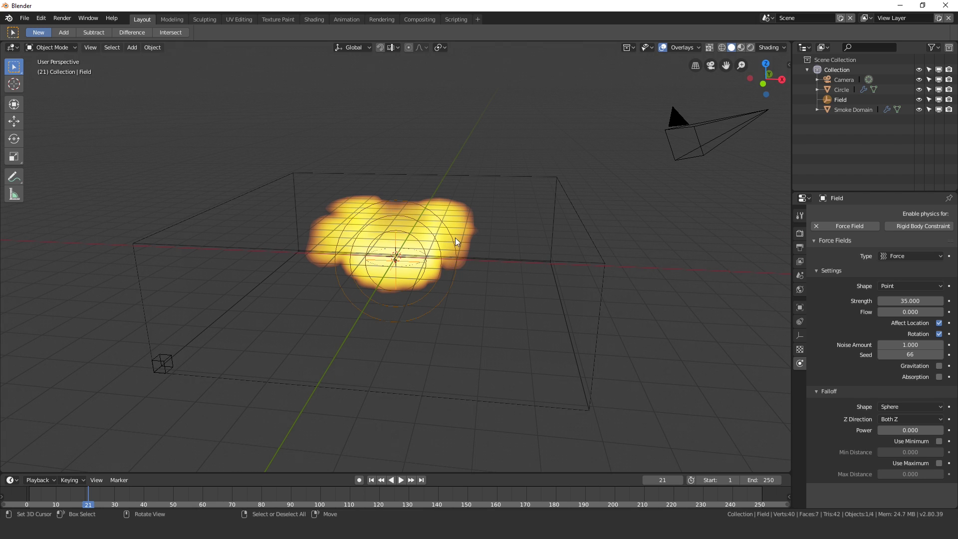
{"action": "scroll", "coordinate": [456, 242], "scroll_direction": "up", "scroll_amount": 2}
{"action": "key", "text": "shift+d"}
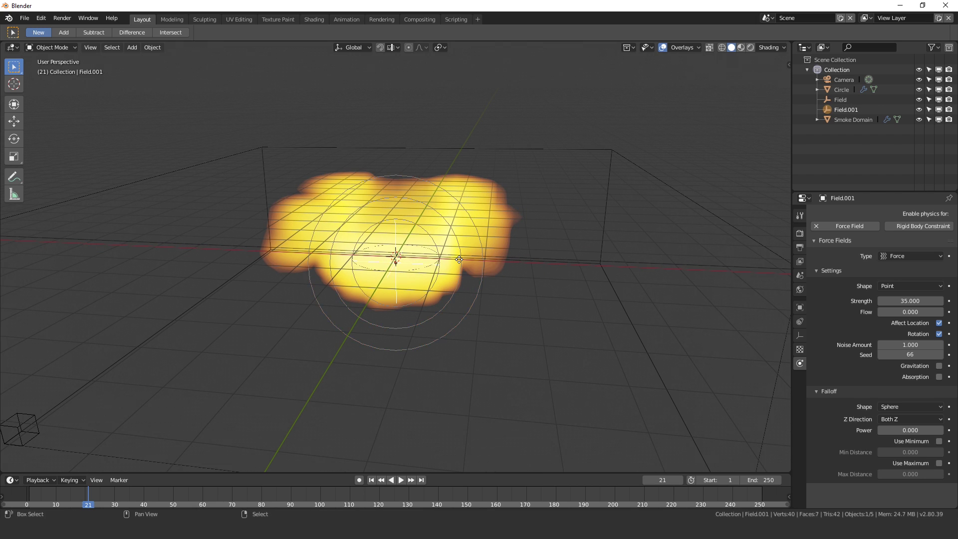
{"action": "key", "text": "Escape"}
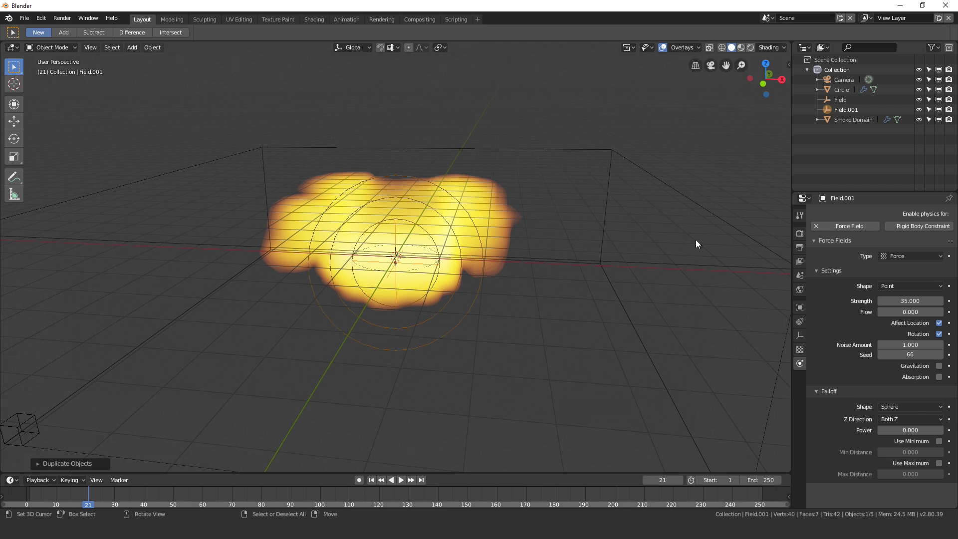
- Change the duplicated field's type to Turbulence and set its strength to 20
{"action": "left_click", "coordinate": [903, 254]}
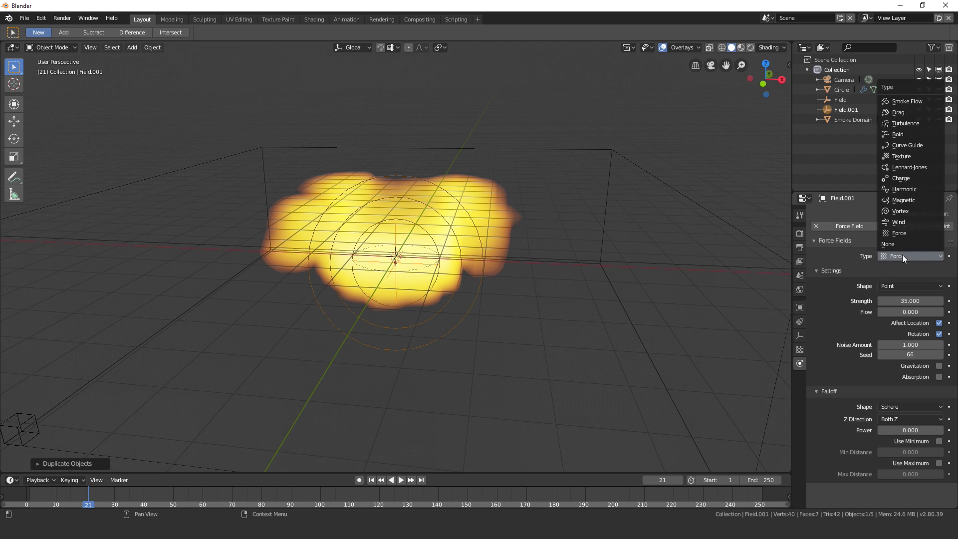
{"action": "left_click", "coordinate": [906, 122]}
{"action": "left_click", "coordinate": [907, 301]}
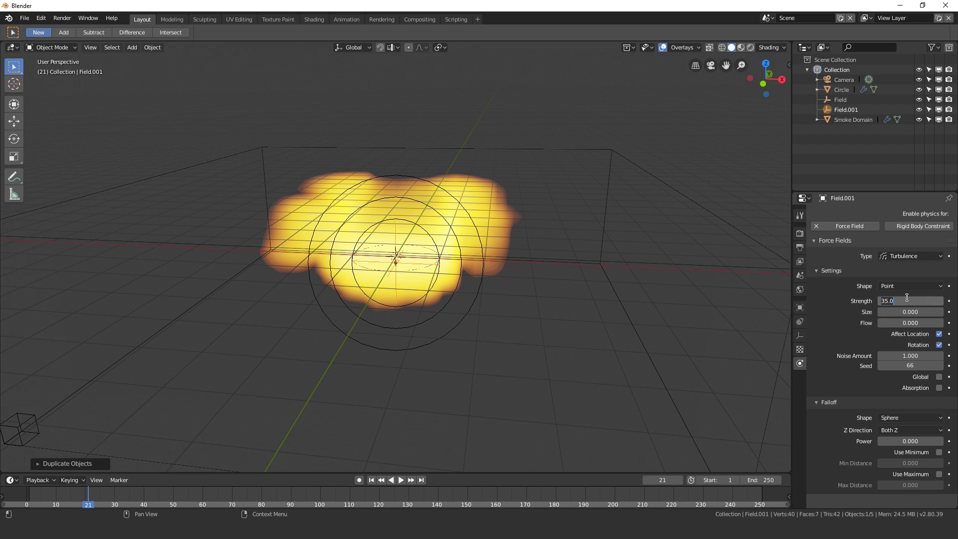
{"action": "type", "text": "20"}
{"action": "key", "text": "Return"}
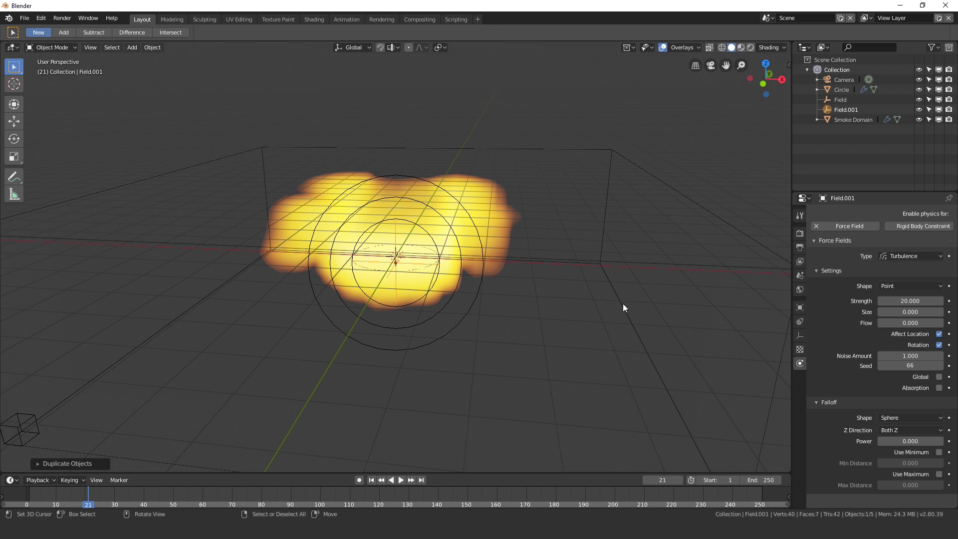
- Select the smoke domain and play the simulation from the first frame to about frame 109, viewing it from above
{"action": "middle_click_drag", "start_coordinate": [460, 238], "coordinate": [492, 253]}
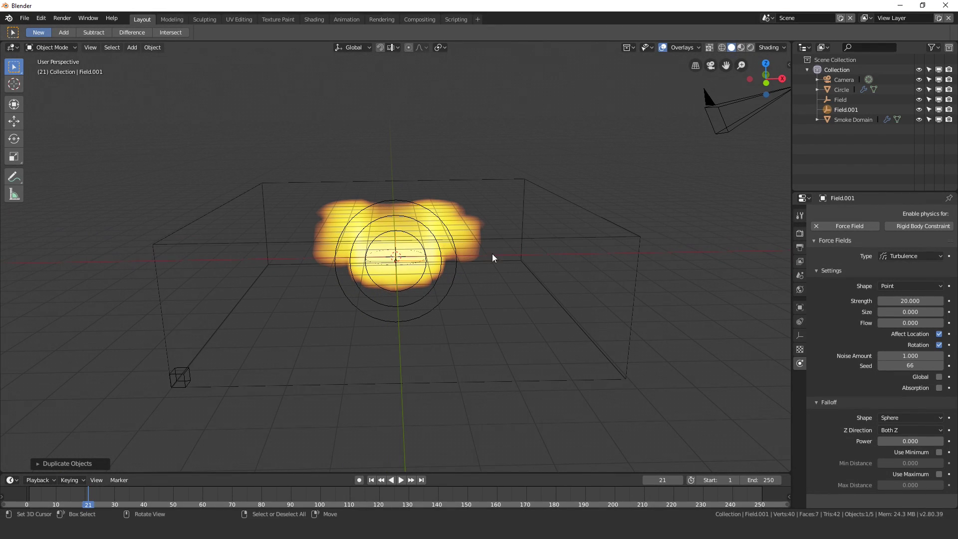
{"action": "left_click", "coordinate": [637, 238]}
{"action": "left_click", "coordinate": [371, 480]}
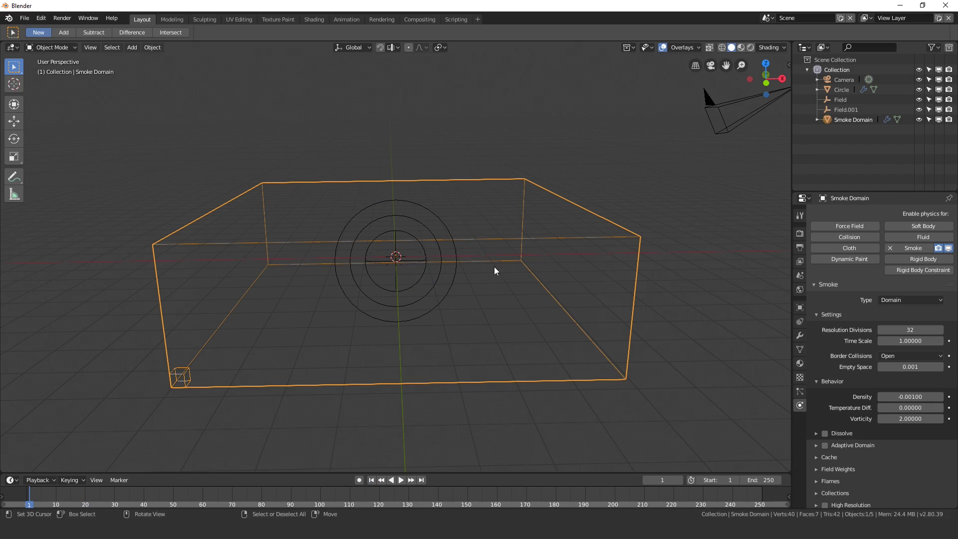
{"action": "middle_click_drag", "start_coordinate": [494, 266], "coordinate": [449, 281]}
{"action": "key", "text": "space"}
{"action": "key", "text": "space"}
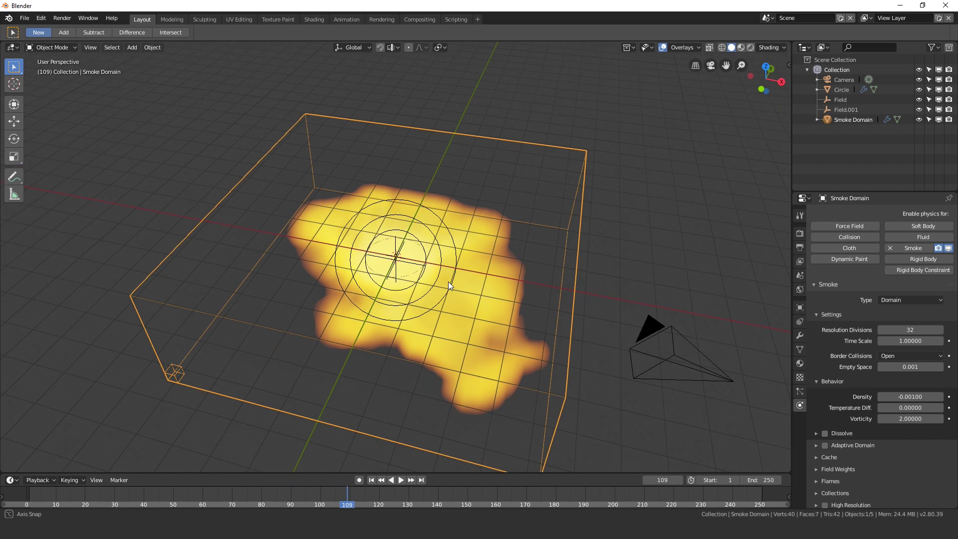
- Return to the first frame and enable Adaptive Domain on the smoke domain
{"action": "left_click", "coordinate": [370, 480]}
{"action": "scroll", "coordinate": [883, 342], "scroll_direction": "down", "scroll_amount": 1}
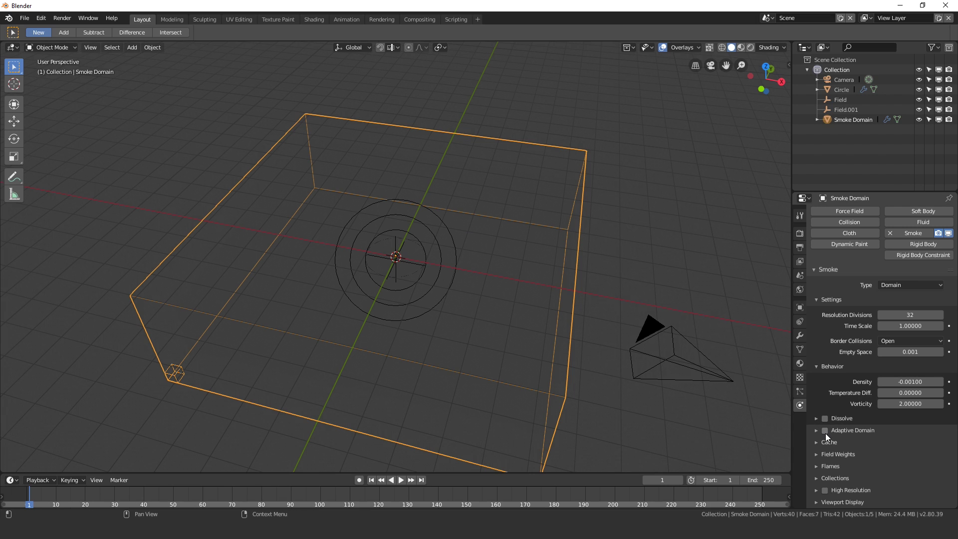
{"action": "left_click", "coordinate": [825, 431]}
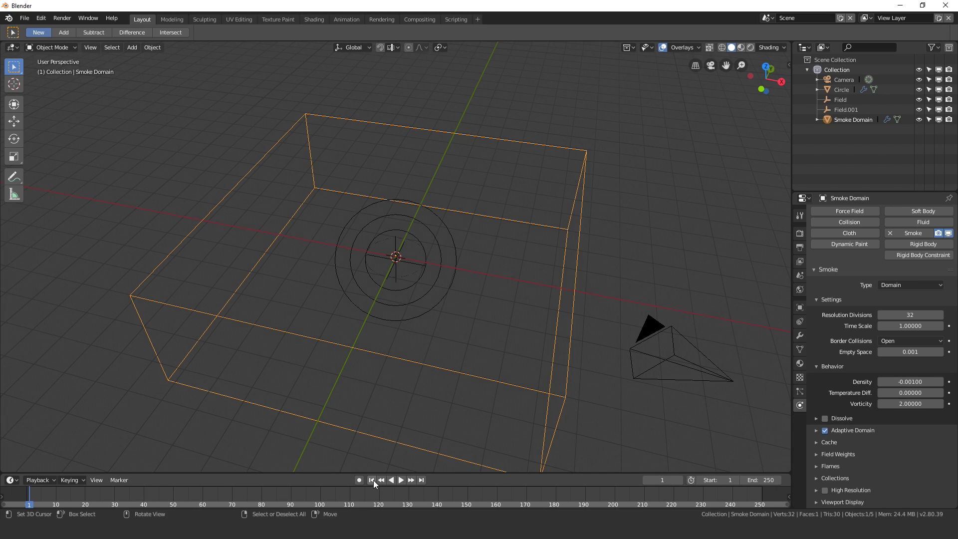
- Play the simulation twice from the first frame, stopping around frame 40, to check how the adaptive domain behaves
{"action": "left_click", "coordinate": [401, 481]}
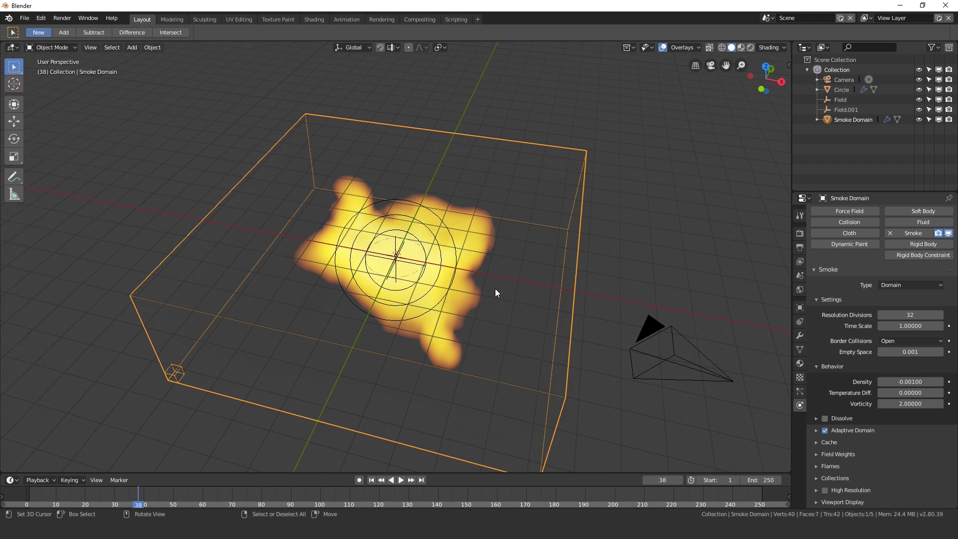
{"action": "left_click", "coordinate": [372, 480]}
{"action": "key", "text": "space"}
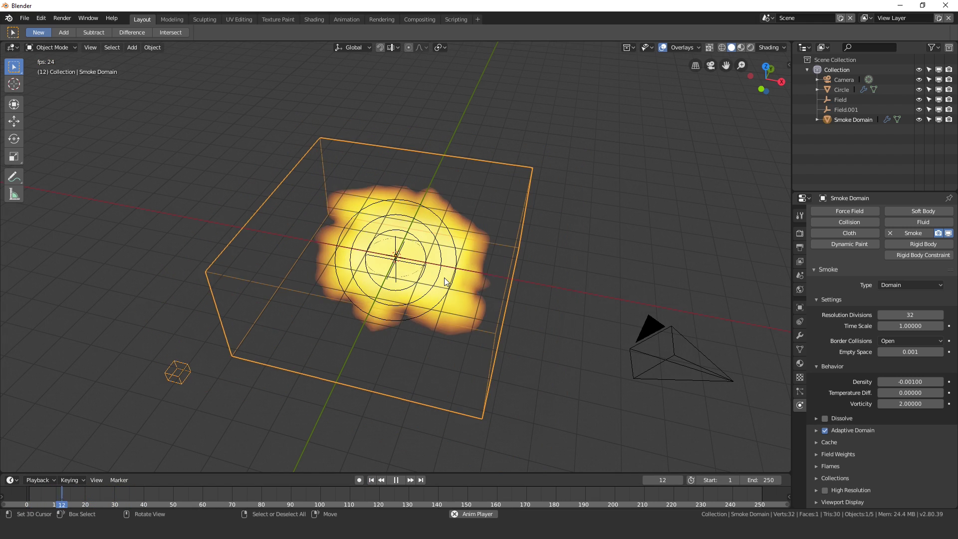
{"action": "key", "text": "space"}
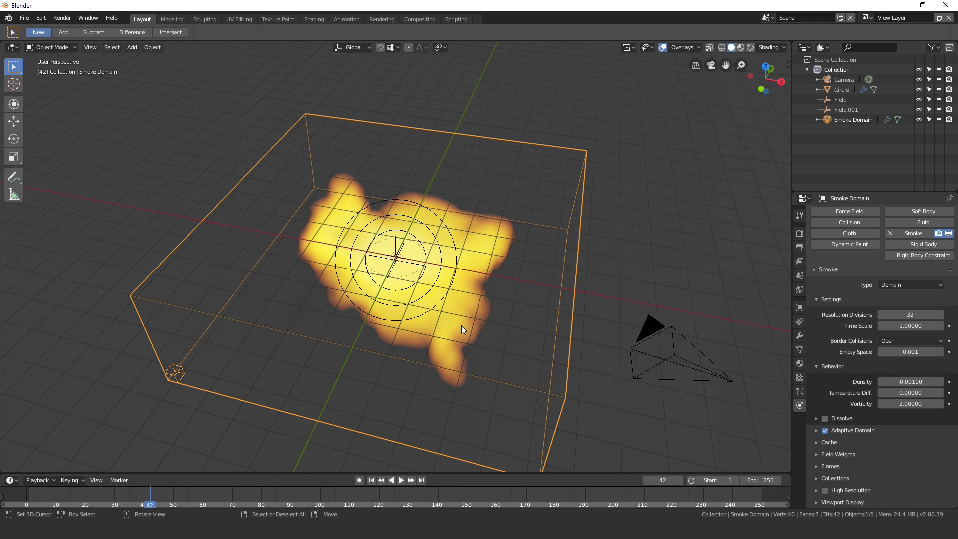
- Disable Adaptive Domain on the smoke domain and expand its High Resolution settings
{"action": "middle_click_drag", "start_coordinate": [379, 279], "coordinate": [411, 239]}
{"action": "left_click", "coordinate": [825, 431]}
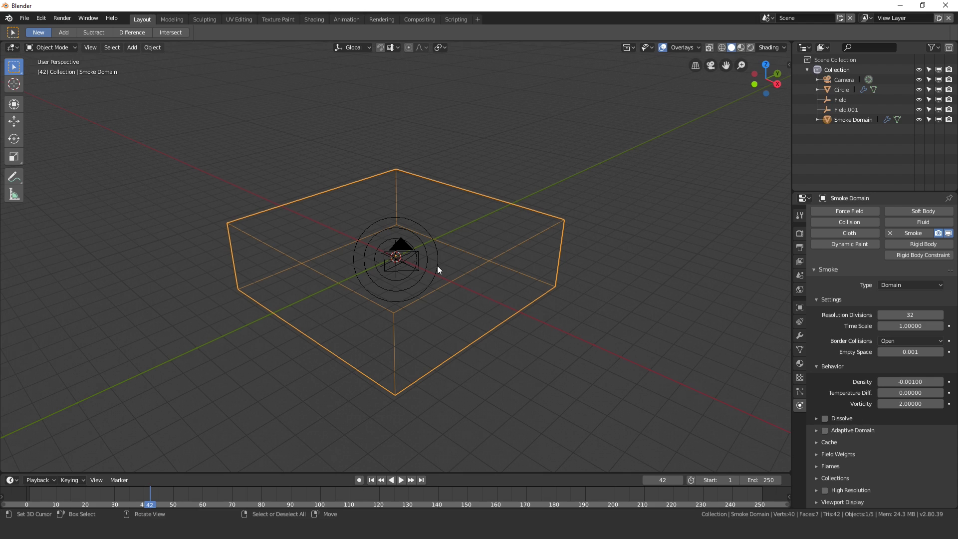
{"action": "left_click", "coordinate": [842, 489]}
{"action": "scroll", "coordinate": [862, 429], "scroll_direction": "down", "scroll_amount": 3}
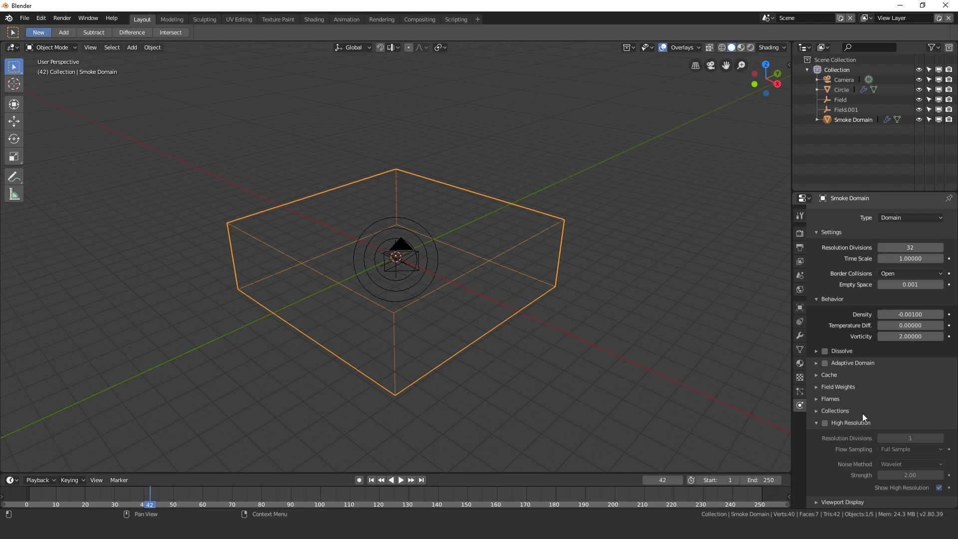
- Select the circle emitter and keyframe its flow Surface value of 1.5 at frame 1
{"action": "left_click", "coordinate": [395, 265]}
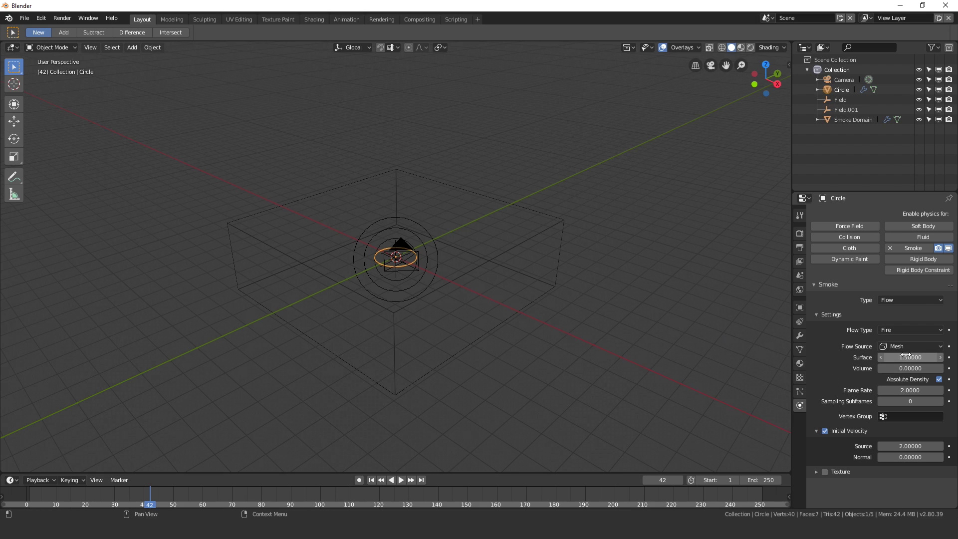
{"action": "left_click", "coordinate": [372, 481]}
{"action": "left_click", "coordinate": [949, 357]}
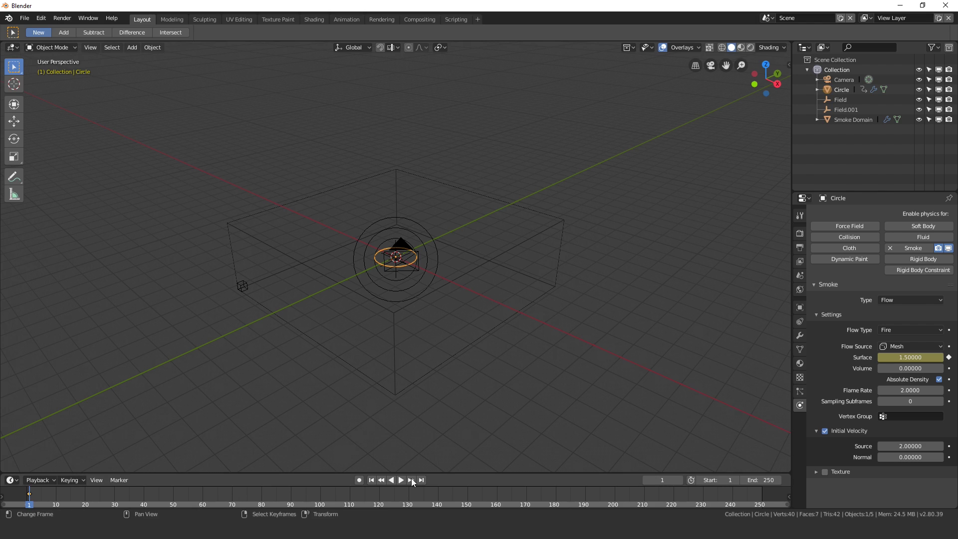
- Set the animation's end frame to 100
{"action": "left_click", "coordinate": [763, 480]}
{"action": "type", "text": "100"}
{"action": "key", "text": "Return"}
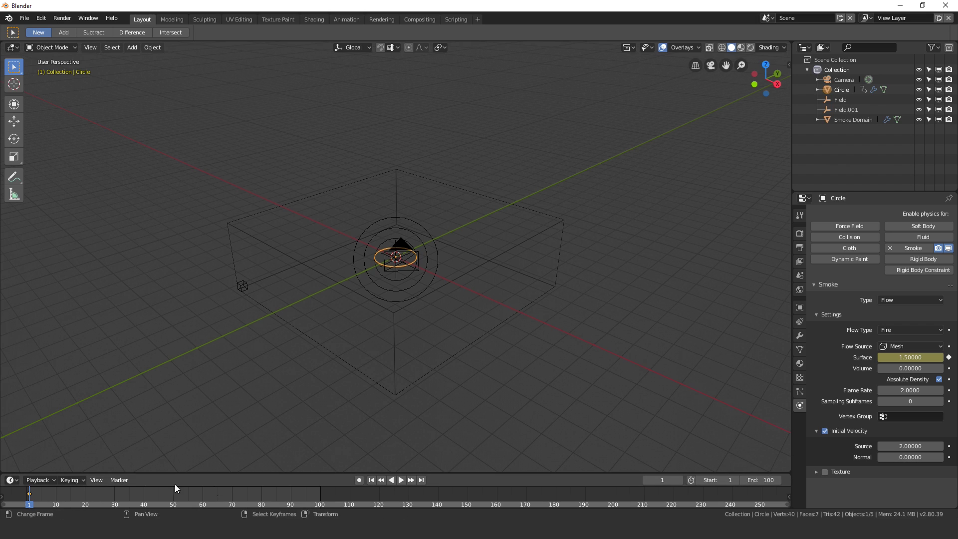
- Set the circle's flow Surface value to 0 at frame 100 and keyframe it
{"action": "middle_click_drag", "start_coordinate": [257, 495], "coordinate": [296, 489]}
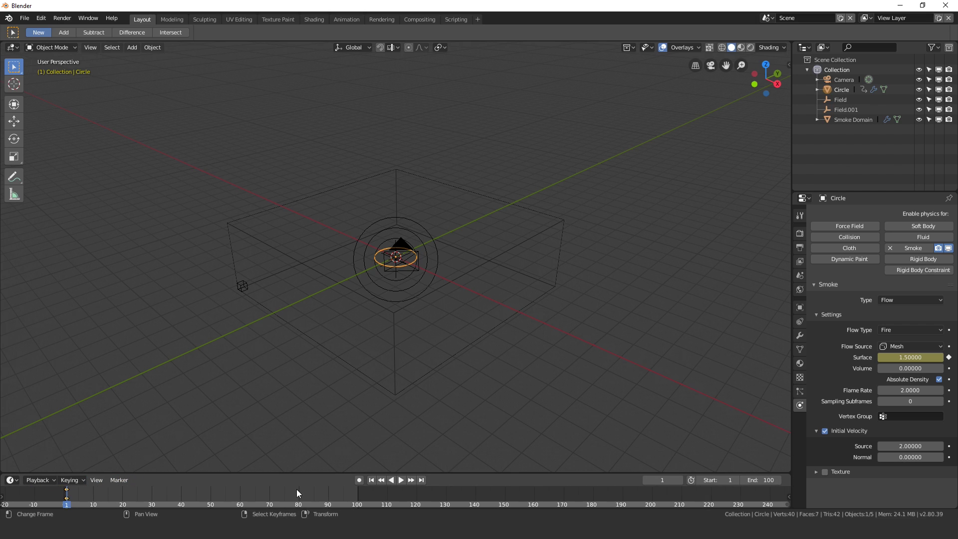
{"action": "left_click", "coordinate": [422, 480]}
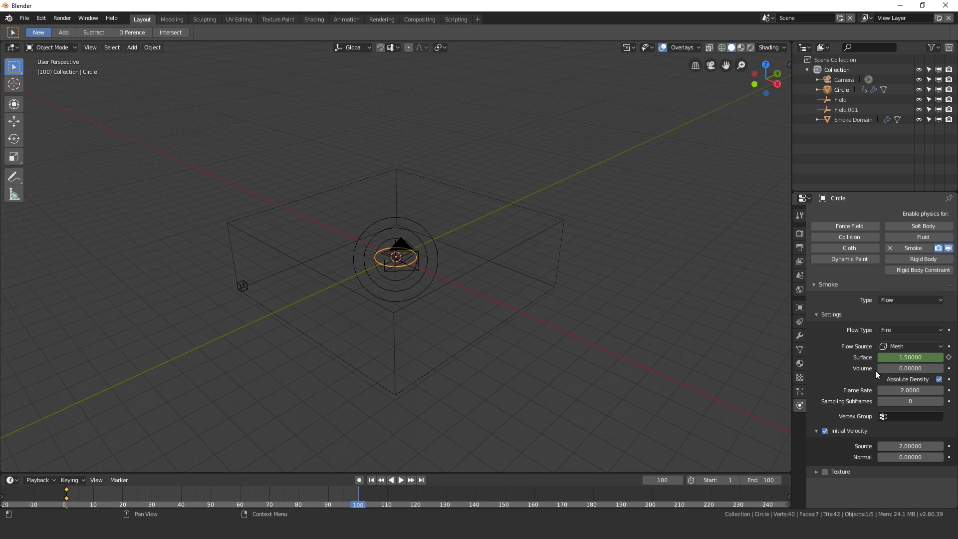
{"action": "left_click", "coordinate": [911, 357]}
{"action": "key", "text": "BackSpace"}
{"action": "key", "text": "BackSpace"}
{"action": "key", "text": "BackSpace"}
{"action": "type", "text": "0"}
{"action": "key", "text": "Return"}
{"action": "key", "text": "i"}
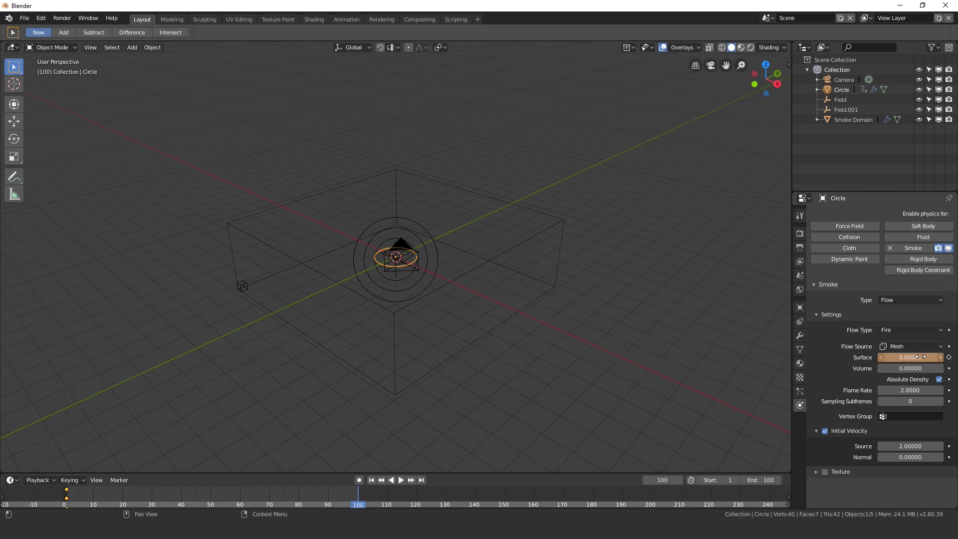
{"action": "left_click", "coordinate": [950, 357]}
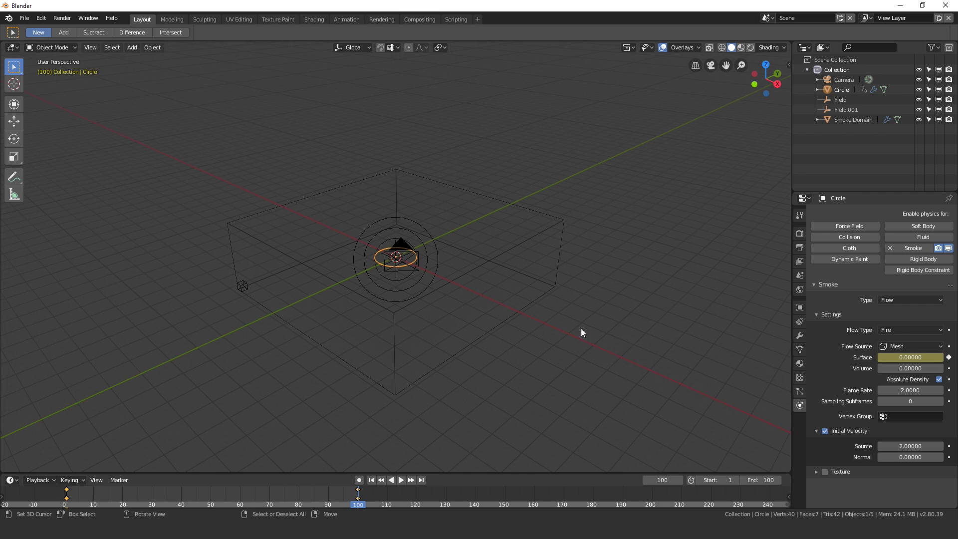
- Select the Force field and keyframe its strength of 35 at frame 1
{"action": "middle_click_drag", "start_coordinate": [582, 331], "coordinate": [439, 254]}
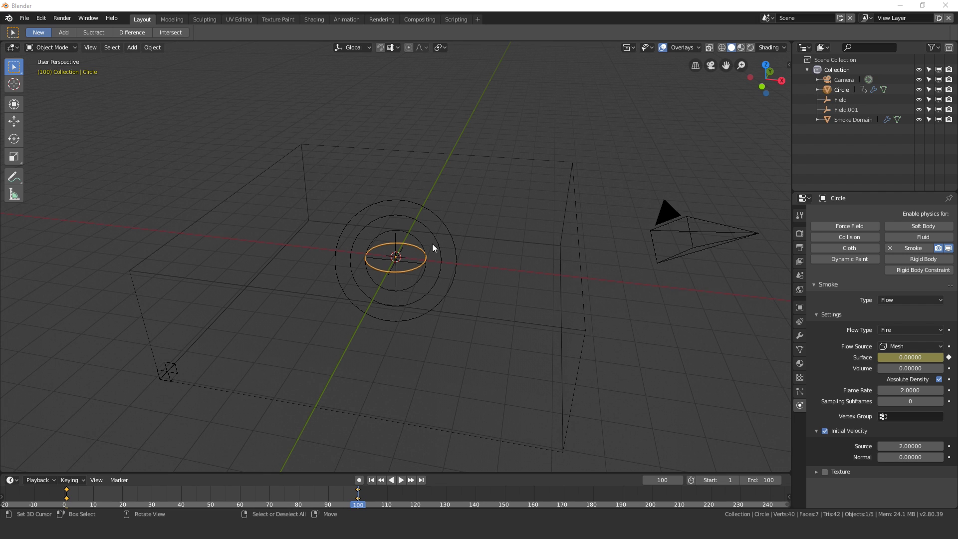
{"action": "left_click", "coordinate": [445, 228]}
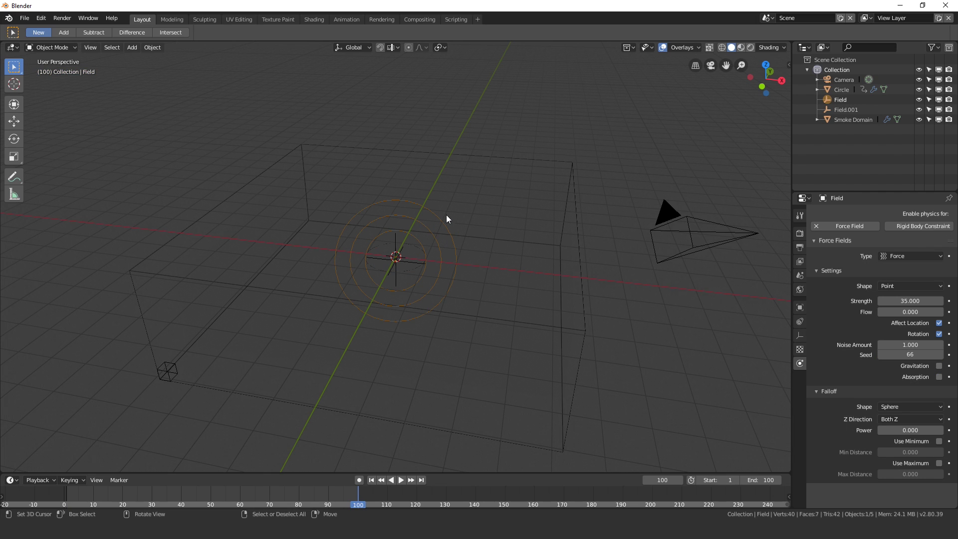
{"action": "middle_click_drag", "start_coordinate": [440, 220], "coordinate": [464, 209]}
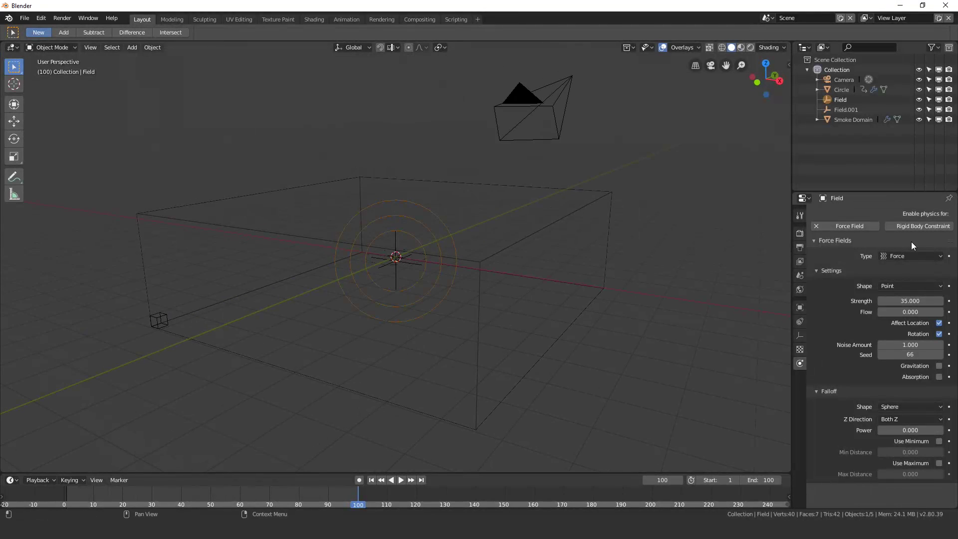
{"action": "left_click", "coordinate": [371, 480]}
{"action": "left_click", "coordinate": [949, 301]}
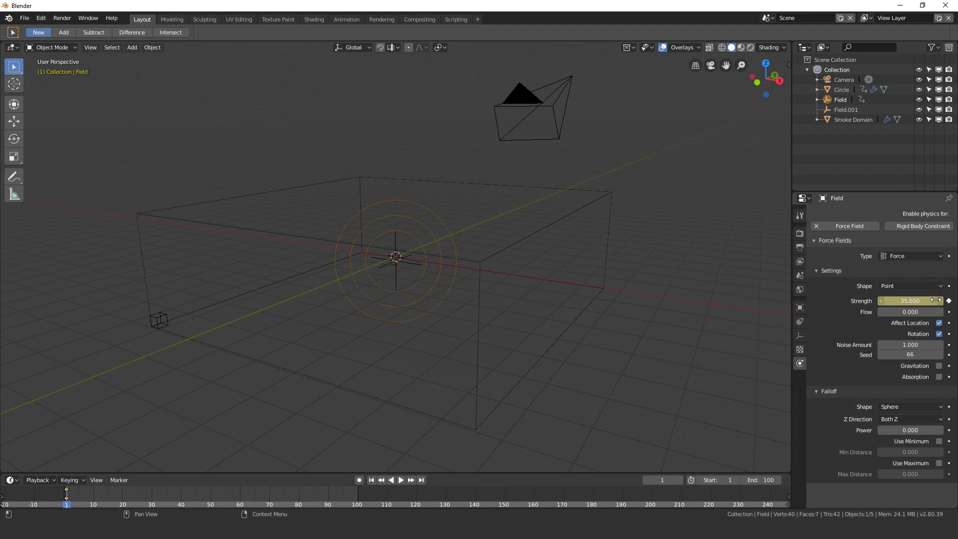
- Set the Force field's strength to 0 at frame 100 and keyframe it
{"action": "left_click", "coordinate": [421, 480]}
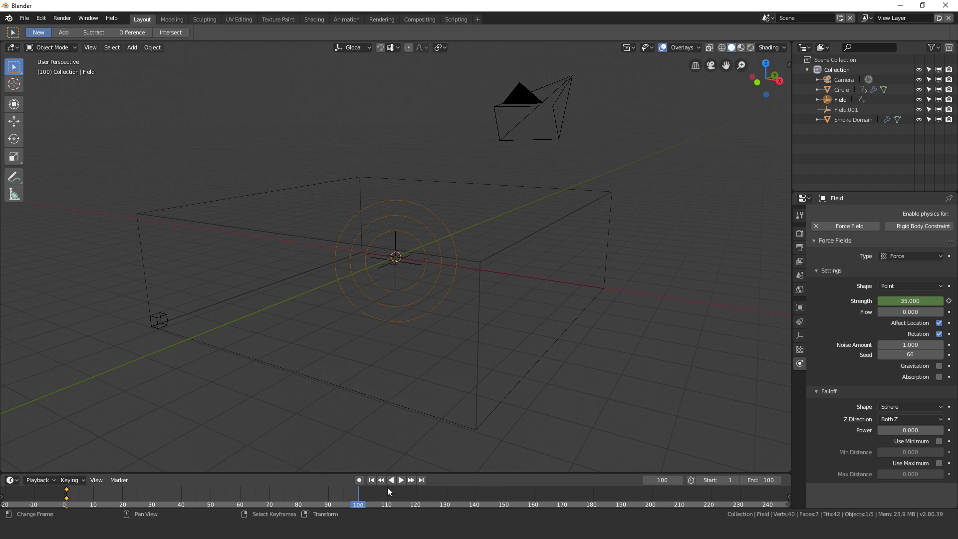
{"action": "left_click", "coordinate": [904, 299]}
{"action": "type", "text": "0"}
{"action": "key", "text": "Return"}
{"action": "left_click", "coordinate": [949, 301]}
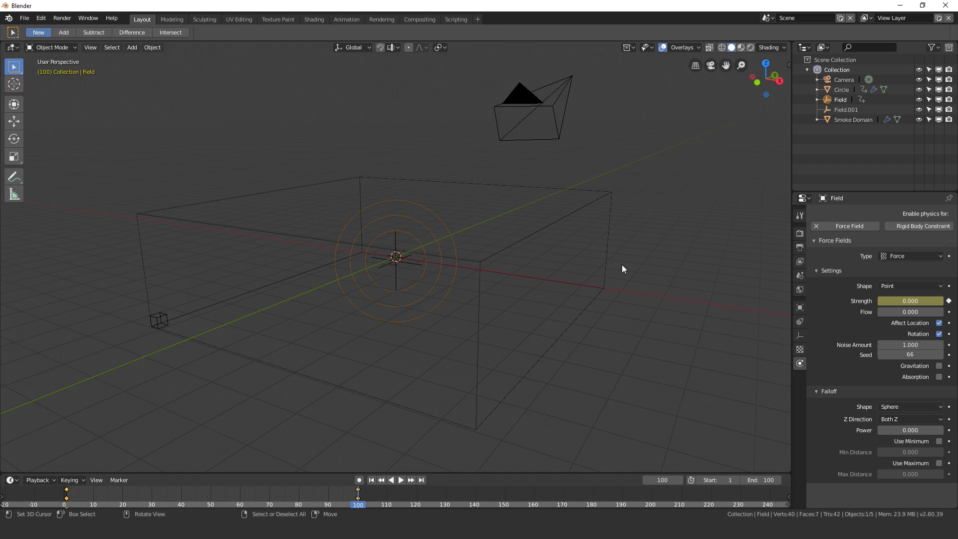
- Scrub through the timeline between about frames 50 and 90 to check how the Force field's strength fades
{"action": "left_click_drag", "start_coordinate": [336, 494], "coordinate": [240, 497]}
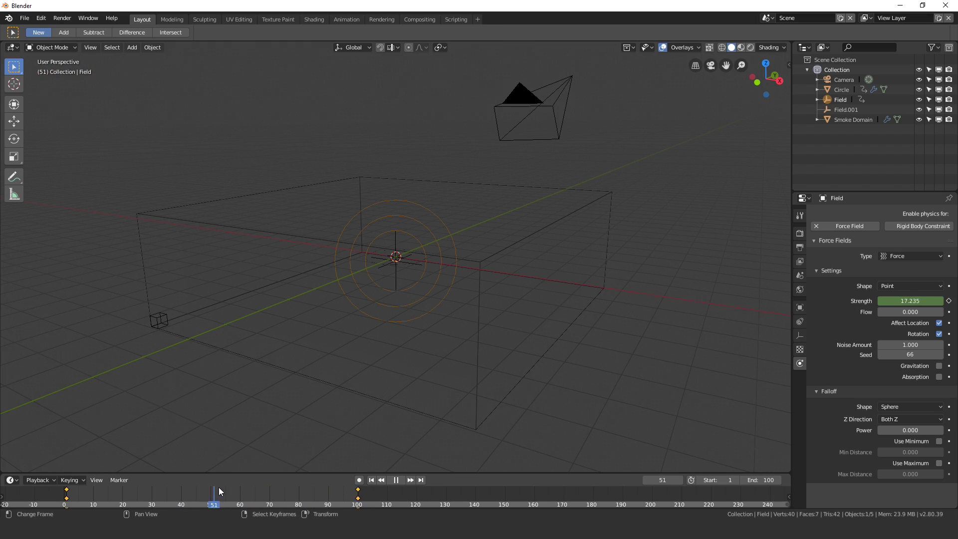
{"action": "left_click_drag", "start_coordinate": [220, 491], "coordinate": [330, 496]}
{"action": "middle_click_drag", "start_coordinate": [375, 237], "coordinate": [389, 256]}
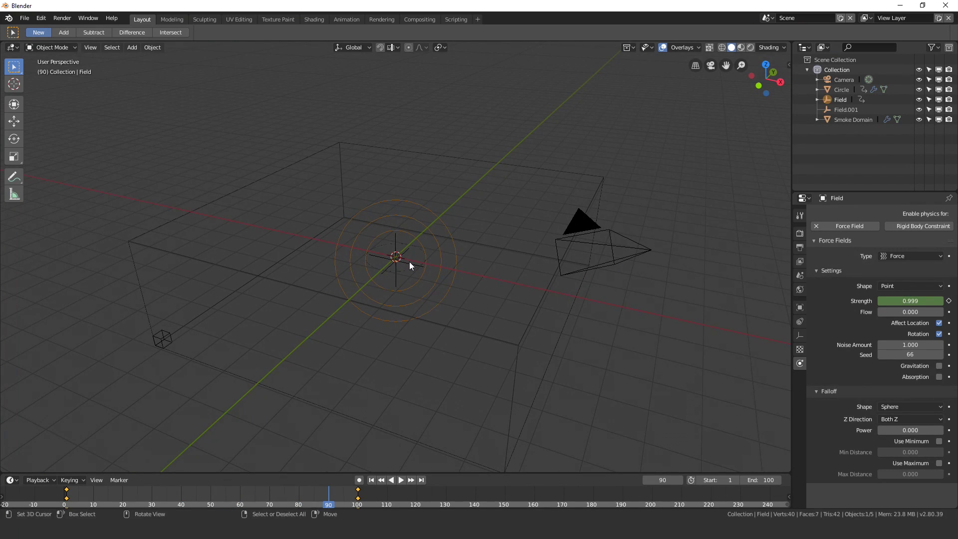
- Select the Turbulence field and keyframe its strength of 20 at frame 1
{"action": "left_click", "coordinate": [411, 262]}
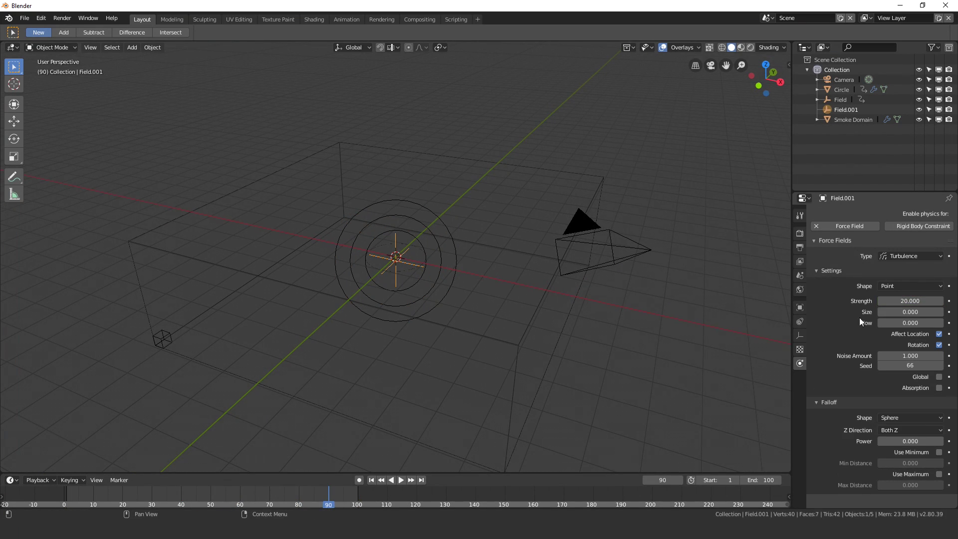
{"action": "left_click", "coordinate": [372, 479]}
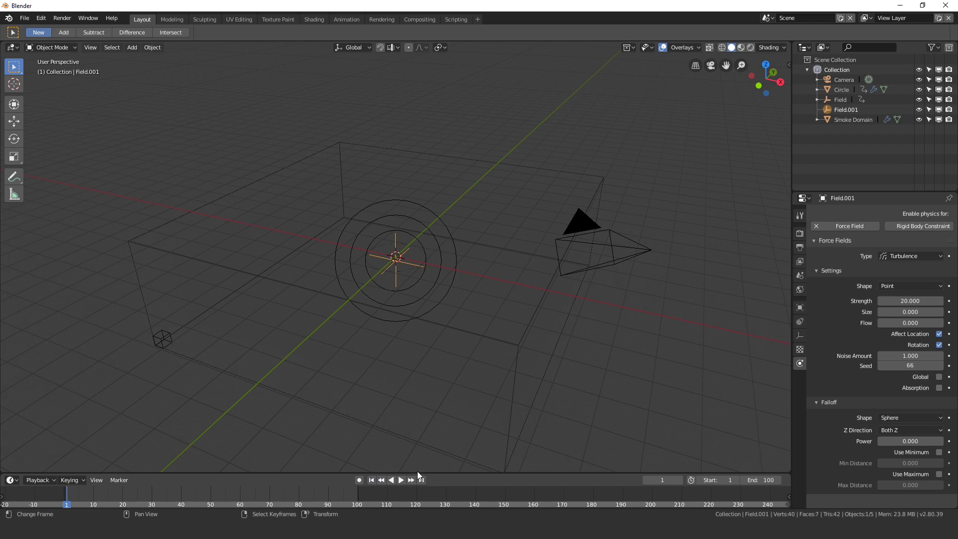
{"action": "left_click", "coordinate": [949, 301]}
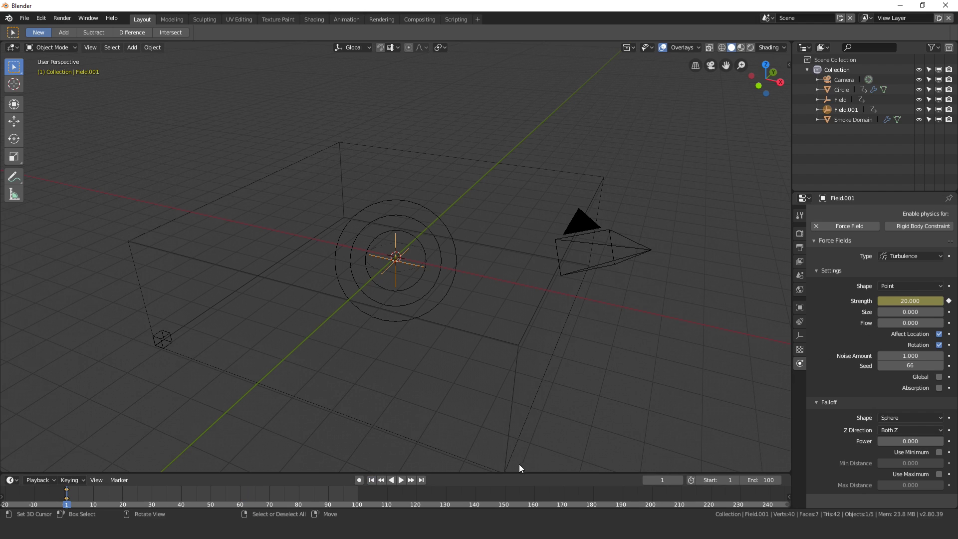
- Set the Turbulence field's strength to 0 at frame 100 and keyframe it
{"action": "left_click", "coordinate": [421, 479]}
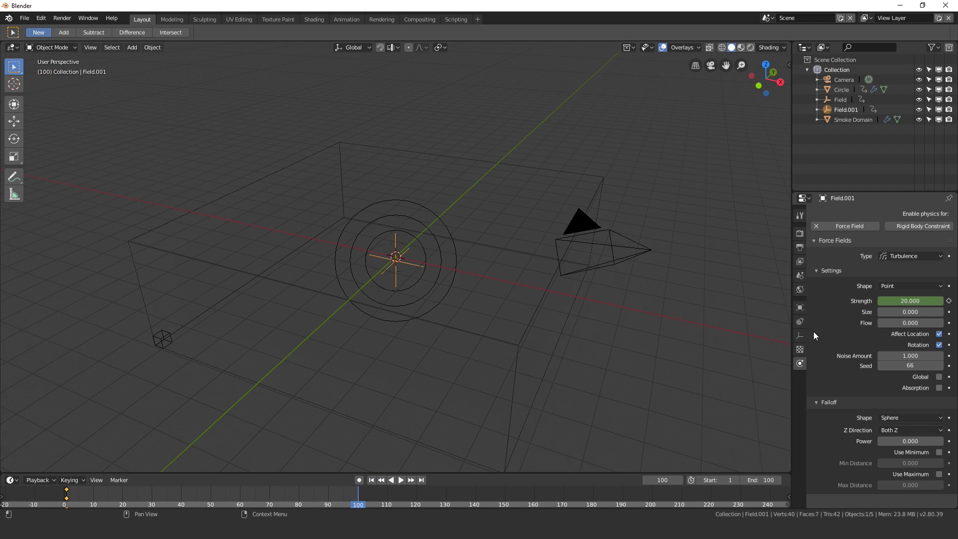
{"action": "left_click", "coordinate": [896, 298]}
{"action": "type", "text": "0"}
{"action": "key", "text": "Return"}
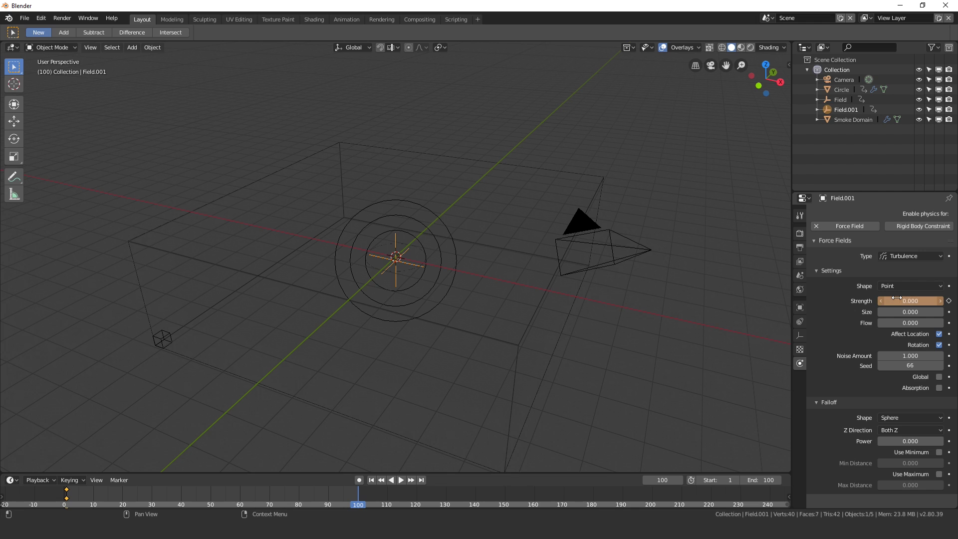
{"action": "left_click", "coordinate": [949, 301]}
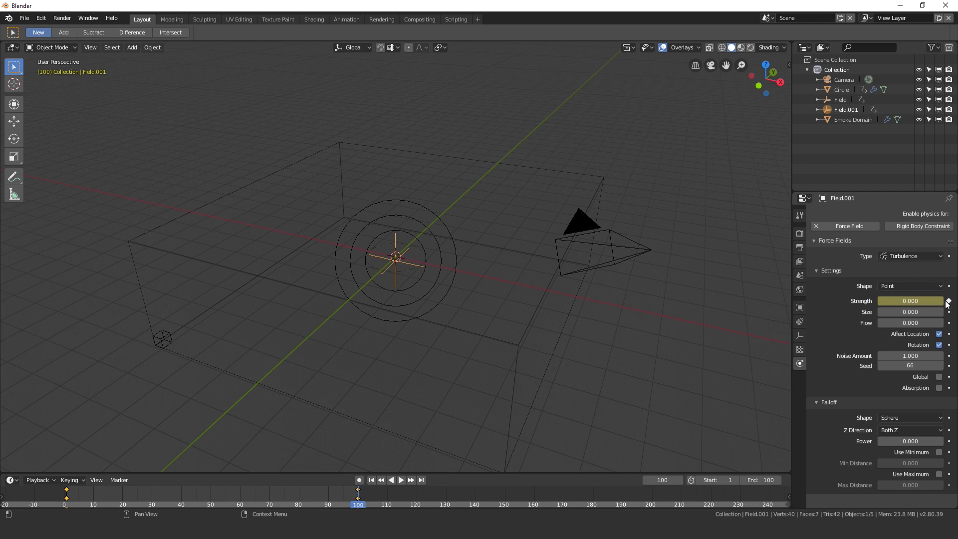
- Play the simulation from the first frame while orbiting around it to check the animated fire, and return to frame 1
{"action": "key", "text": "shift+Left"}
{"action": "middle_click_drag", "start_coordinate": [438, 334], "coordinate": [487, 268]}
{"action": "key", "text": "space"}
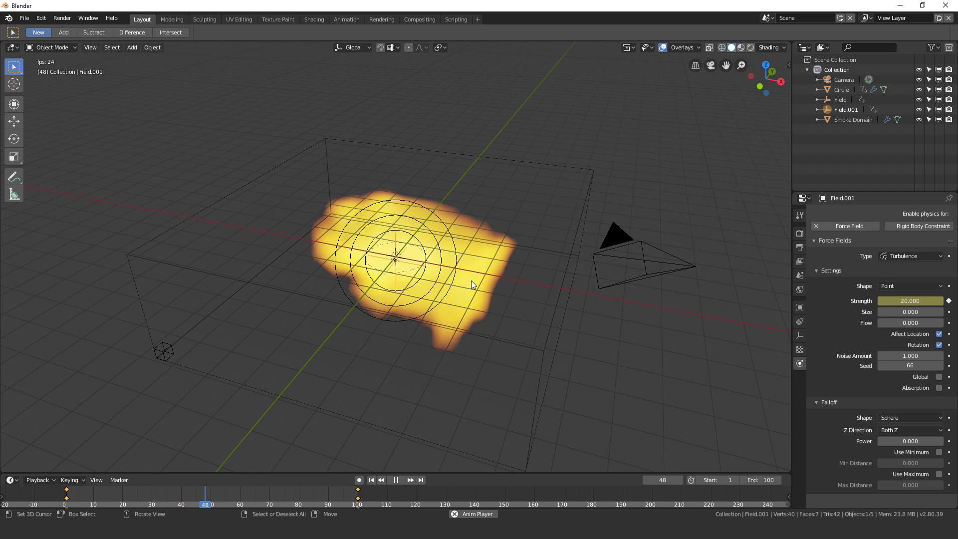
{"action": "middle_click_drag", "start_coordinate": [491, 281], "coordinate": [427, 283]}
{"action": "key", "text": "space"}
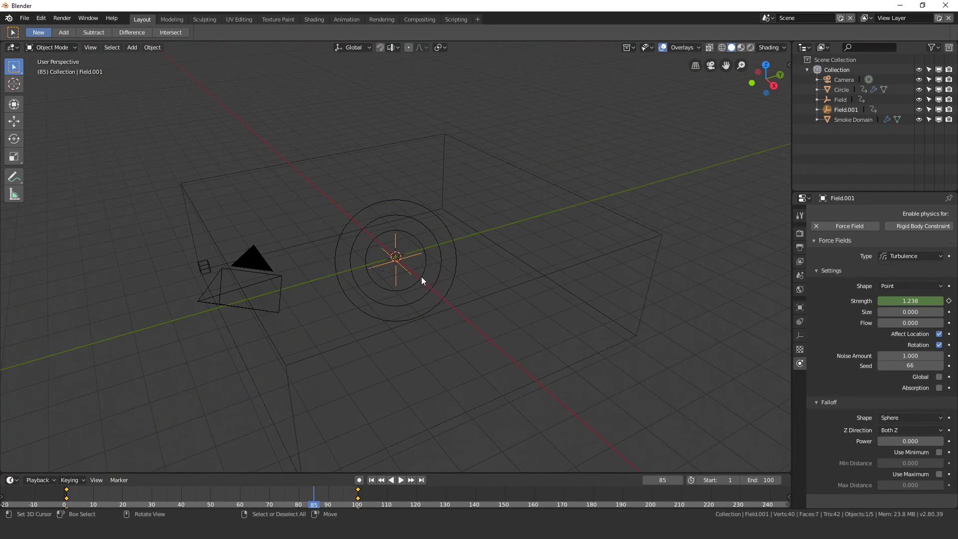
{"action": "left_click", "coordinate": [371, 480]}
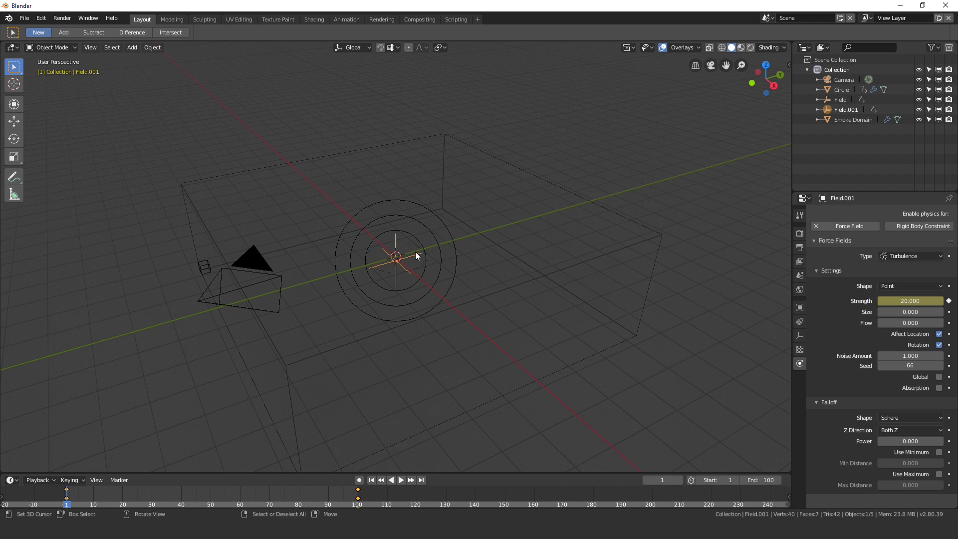
{"action": "middle_click_drag", "start_coordinate": [468, 250], "coordinate": [502, 232]}
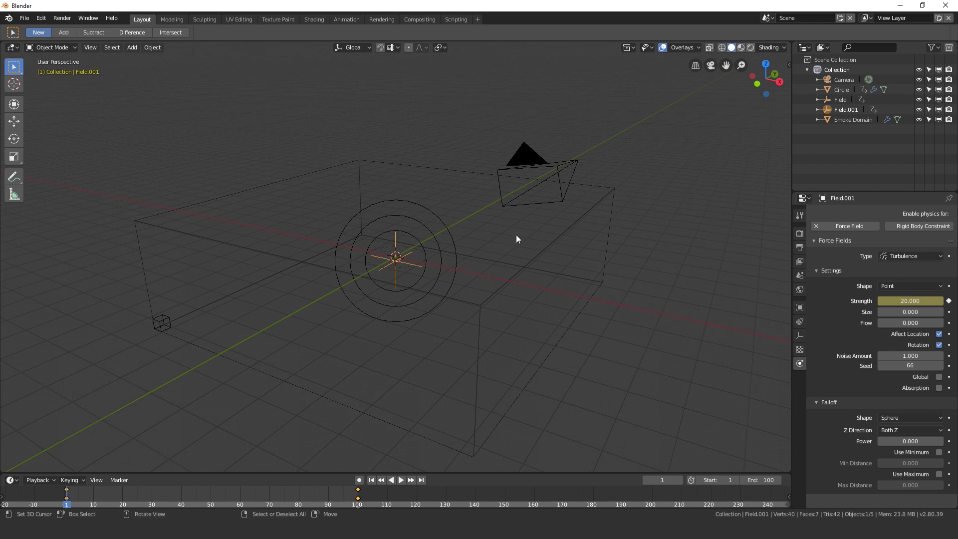
- Select the smoke domain and set its Resolution Divisions to 96
{"action": "left_click", "coordinate": [531, 259]}
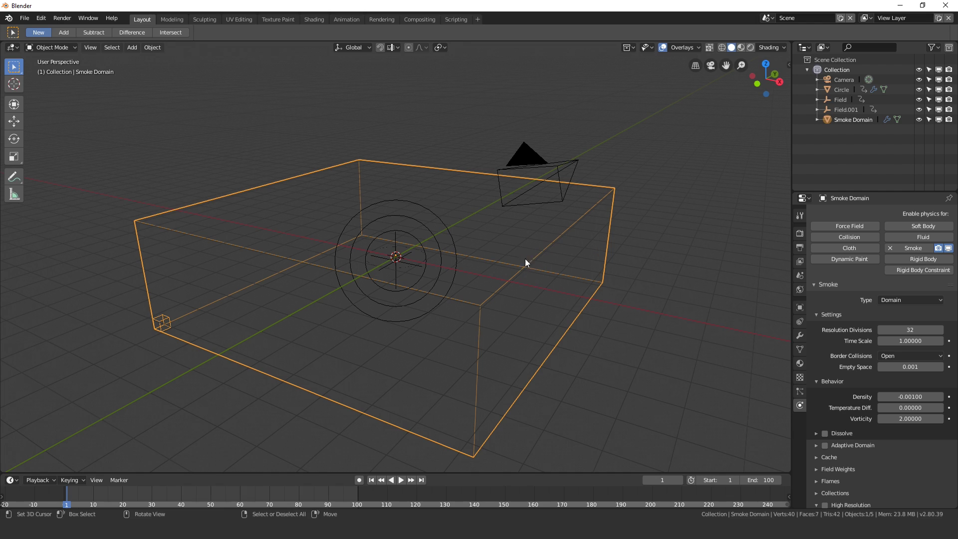
{"action": "left_click", "coordinate": [913, 330]}
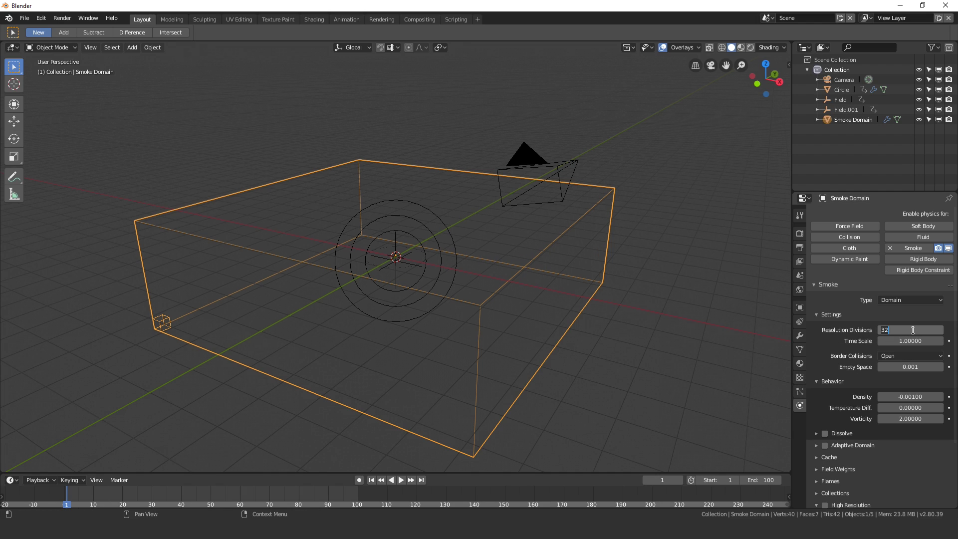
{"action": "type", "text": "96"}
{"action": "key", "text": "Return"}
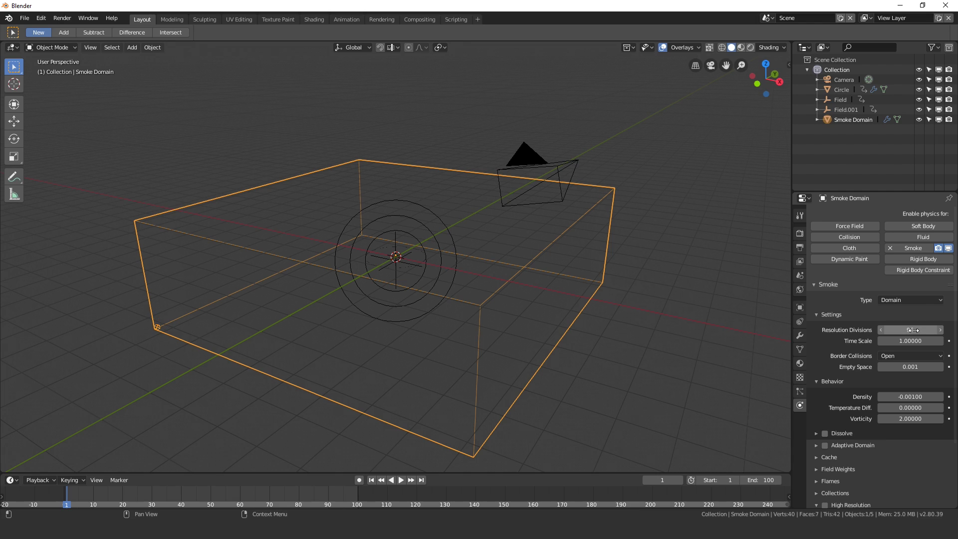
- Enable High Resolution on the smoke domain and raise its high-resolution divisions by one
{"action": "scroll", "coordinate": [874, 361], "scroll_direction": "down", "scroll_amount": 4}
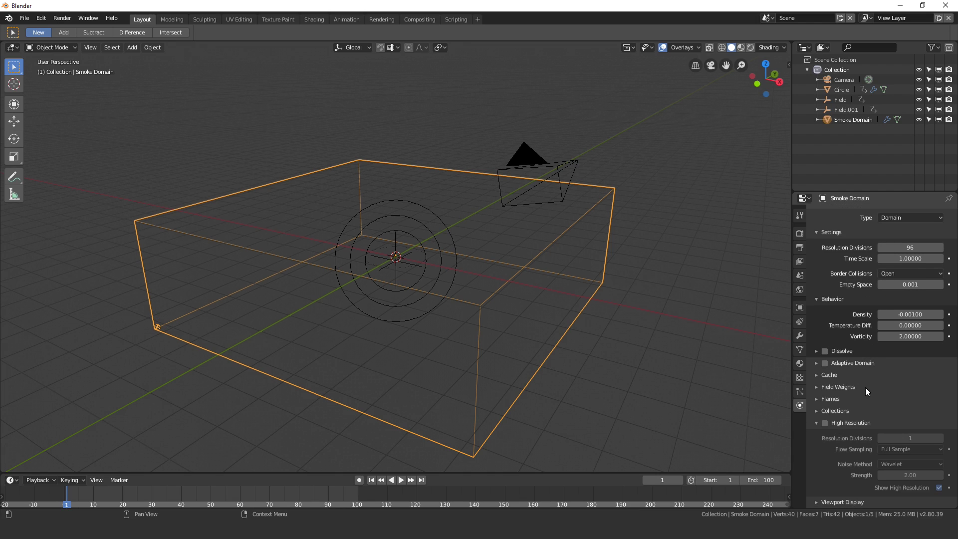
{"action": "left_click", "coordinate": [824, 424]}
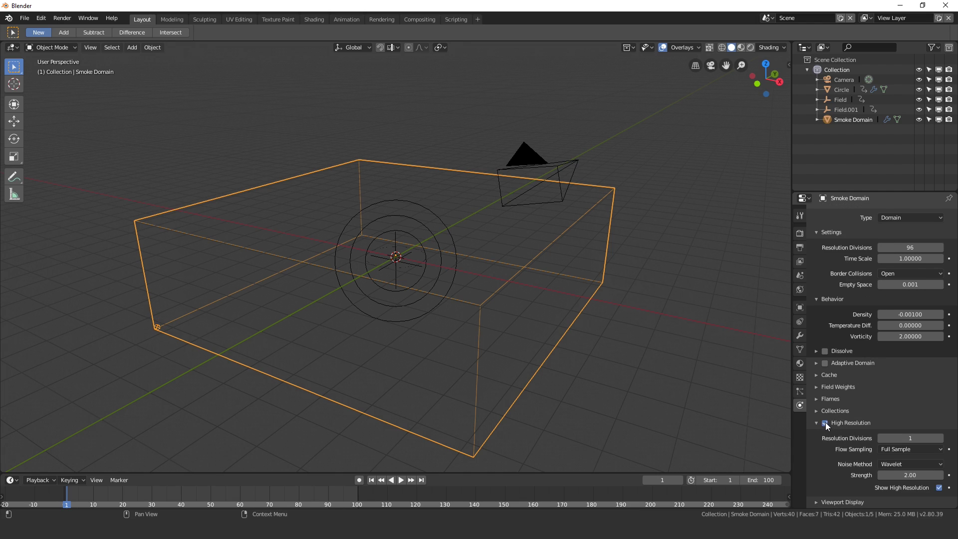
{"action": "left_click", "coordinate": [941, 438]}
{"action": "scroll", "coordinate": [868, 450], "scroll_direction": "up", "scroll_amount": 5}
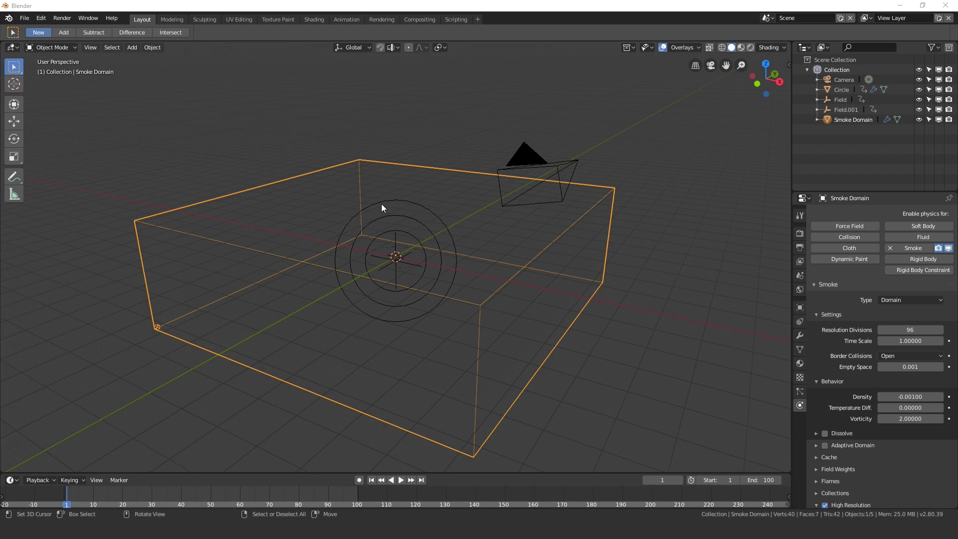
- Save the Blender file to the Desktop as Tutorial.blend
{"action": "scroll", "coordinate": [366, 250], "scroll_direction": "down", "scroll_amount": 2}
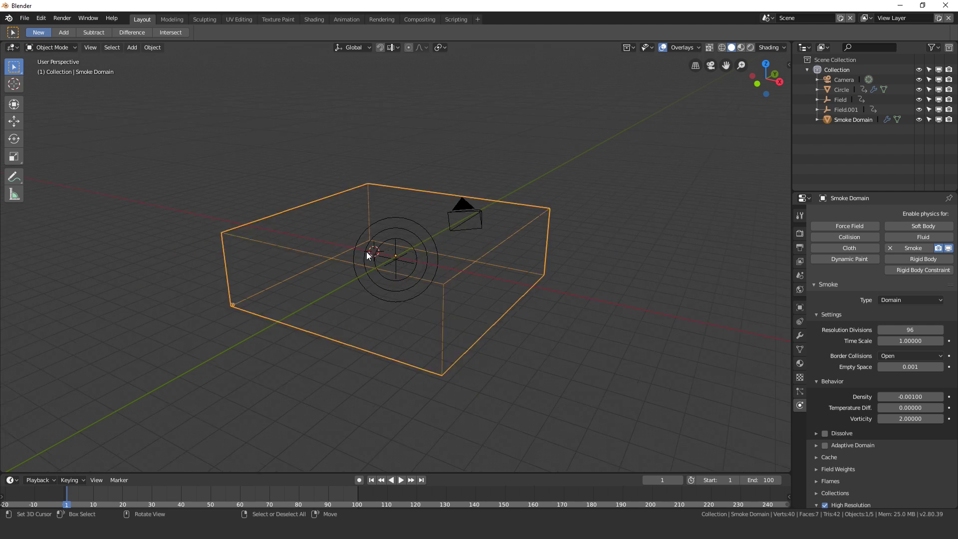
{"action": "key", "text": "ctrl+s"}
{"action": "left_click", "coordinate": [30, 137]}
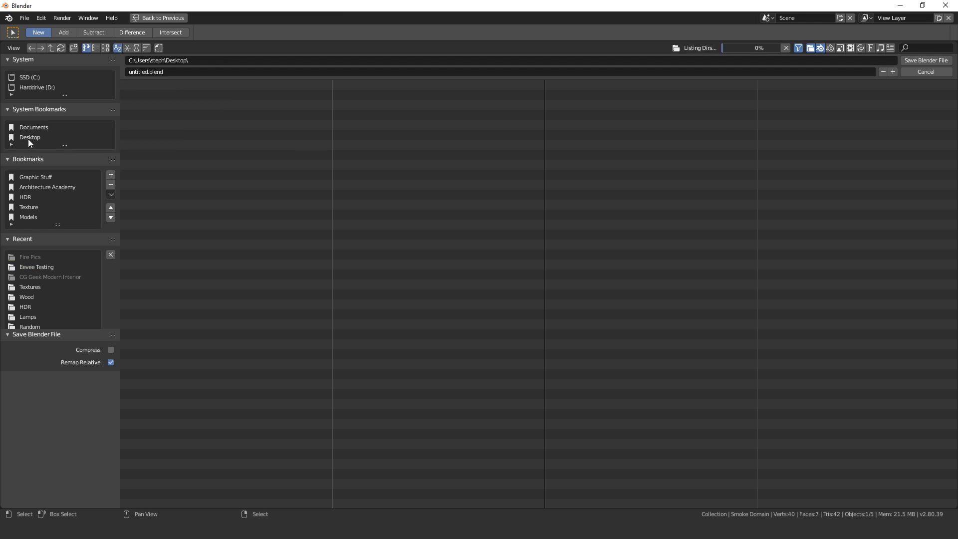
{"action": "left_click", "coordinate": [180, 72]}
{"action": "type", "text": "Y"}
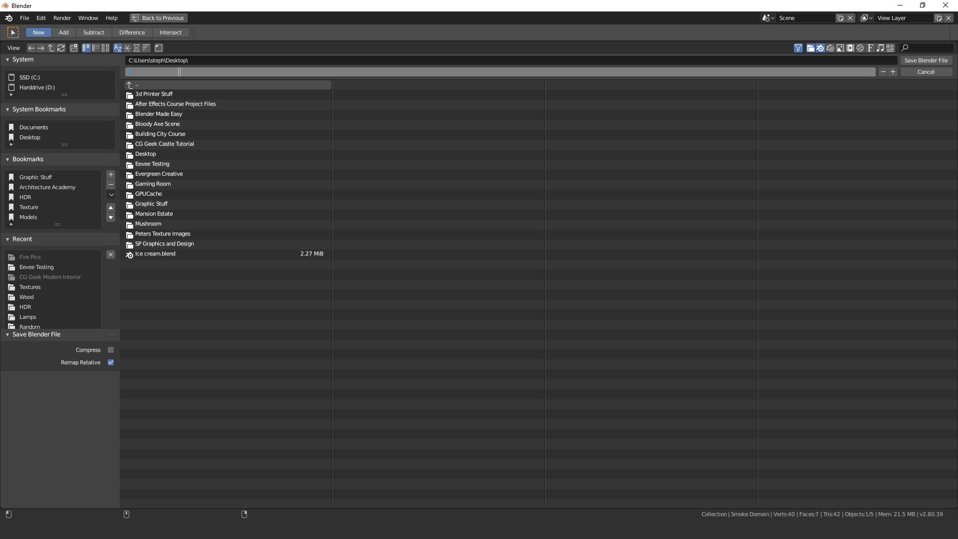
{"action": "key", "text": "Return"}
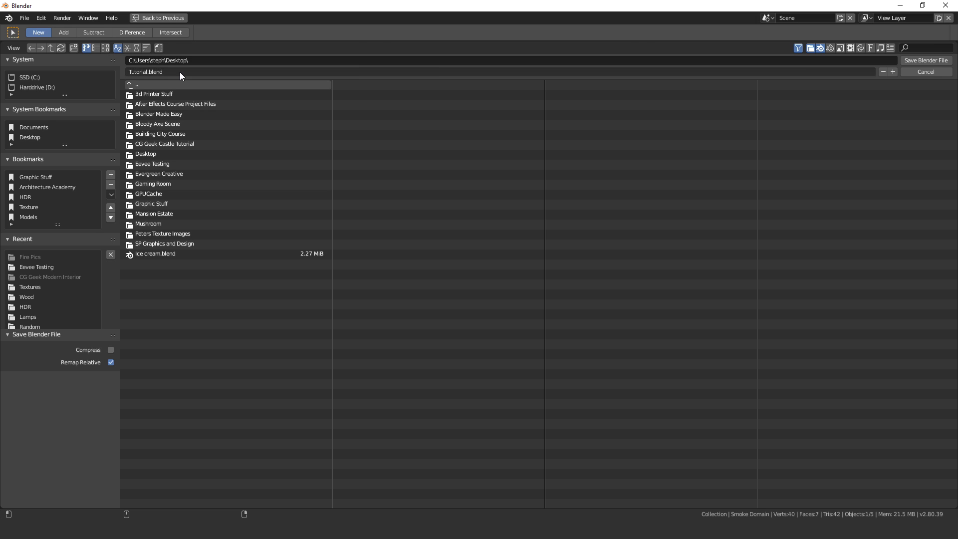
- Set the smoke domain's cache simulation end to frame 100
{"action": "middle_click_drag", "start_coordinate": [485, 250], "coordinate": [483, 279]}
{"action": "left_click", "coordinate": [829, 459]}
{"action": "scroll", "coordinate": [844, 460], "scroll_direction": "down", "scroll_amount": 6}
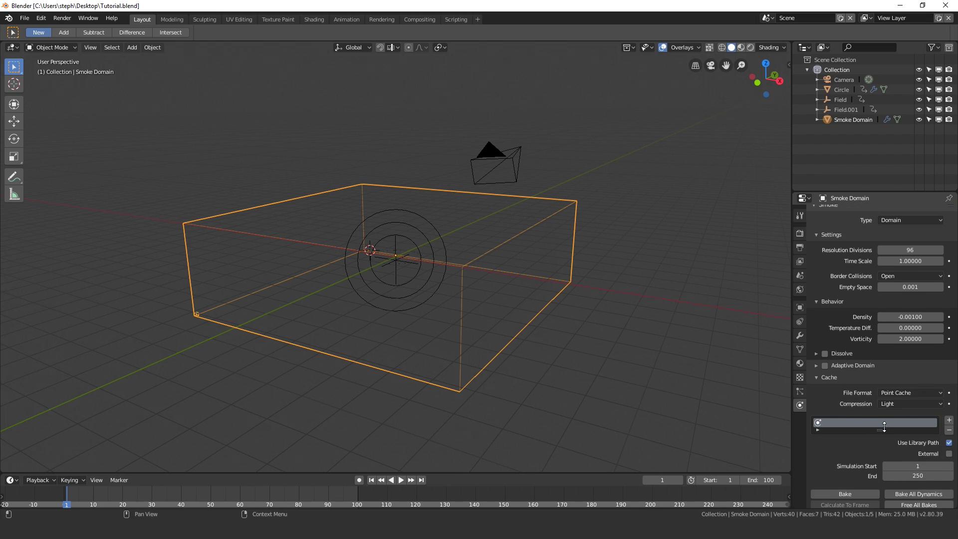
{"action": "left_click", "coordinate": [918, 416]}
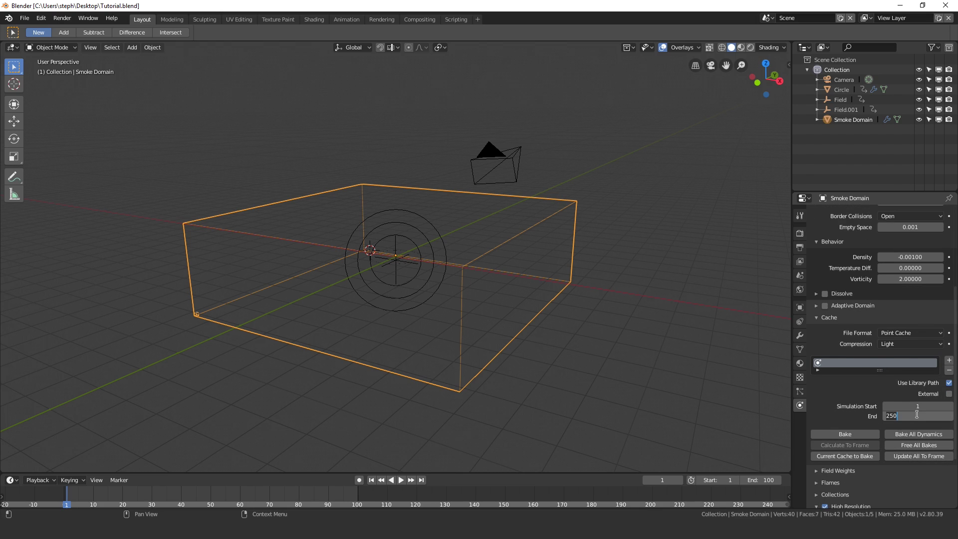
{"action": "type", "text": "100"}
{"action": "key", "text": "Return"}
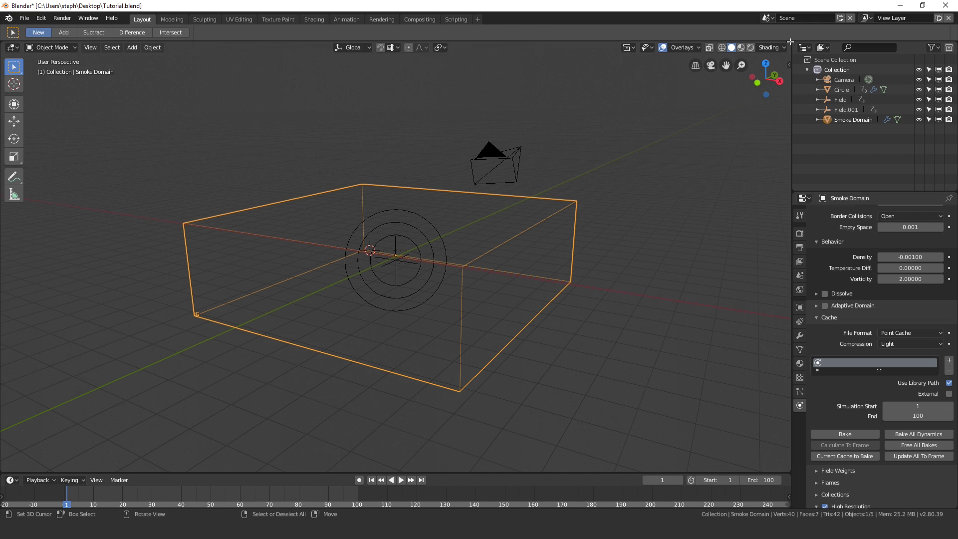
- Split the 3D viewport into two side-by-side areas, turn the second into a Shader Editor, and hide its sidebar
{"action": "left_click_drag", "start_coordinate": [790, 42], "coordinate": [349, 105]}
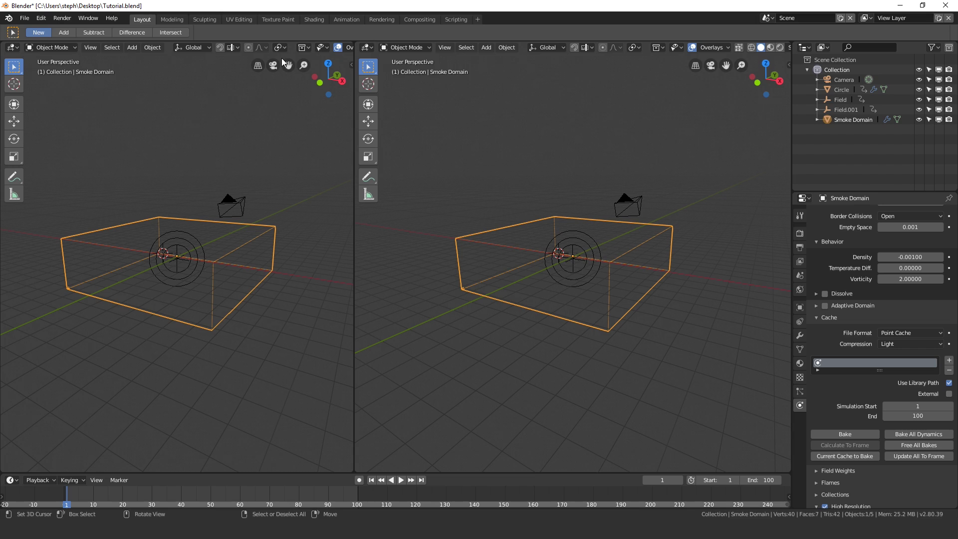
{"action": "left_click", "coordinate": [366, 47]}
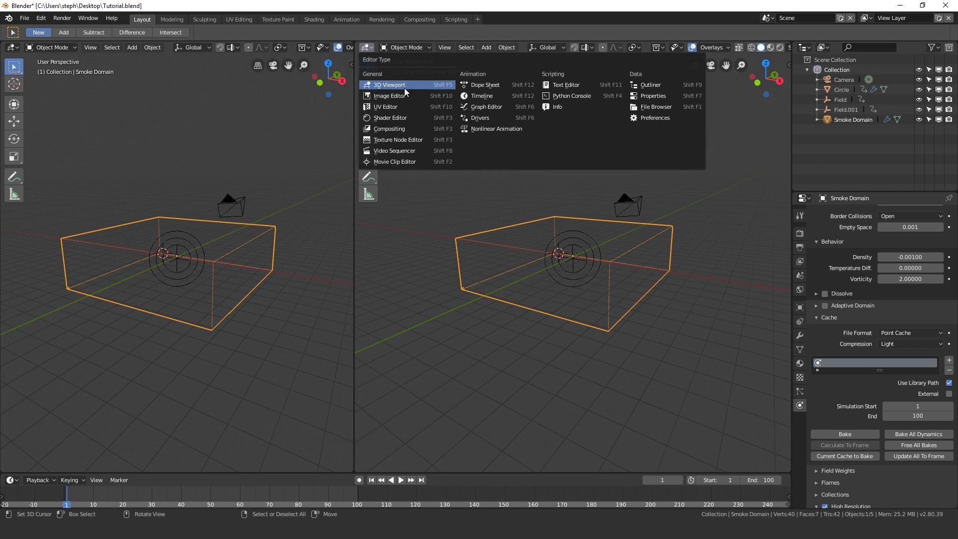
{"action": "left_click", "coordinate": [391, 116]}
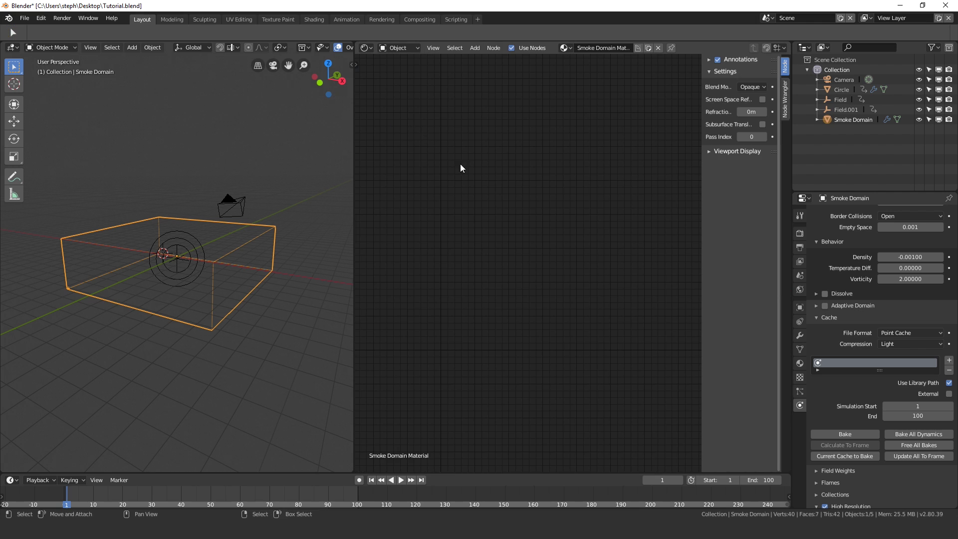
{"action": "key", "text": "n"}
- Bring the smoke domain material's nodes into view and move the Principled Volume node up, away from the Material Output
{"action": "middle_click_drag", "start_coordinate": [657, 300], "coordinate": [475, 242]}
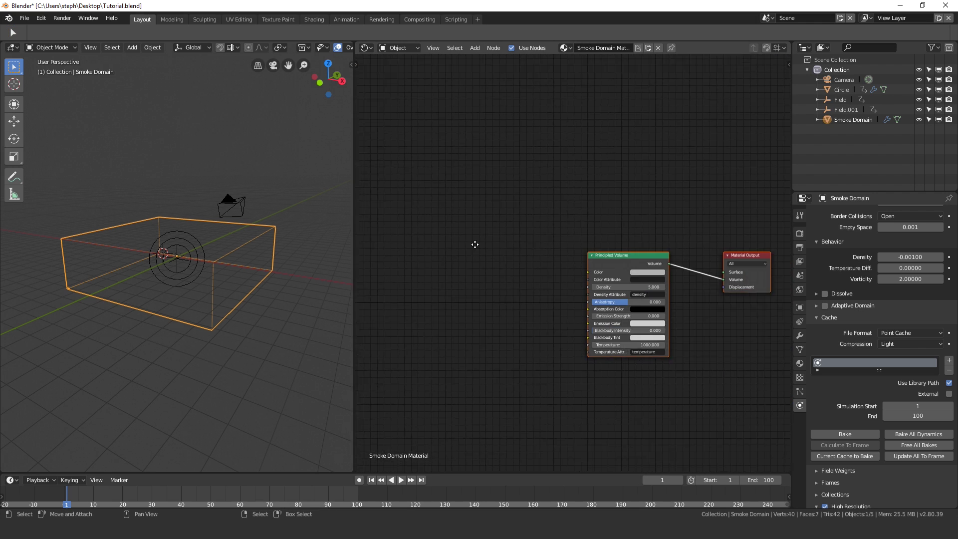
{"action": "scroll", "coordinate": [475, 242], "scroll_direction": "up", "scroll_amount": 2}
{"action": "middle_click_drag", "start_coordinate": [525, 173], "coordinate": [571, 220]}
{"action": "left_click_drag", "start_coordinate": [571, 221], "coordinate": [547, 157]}
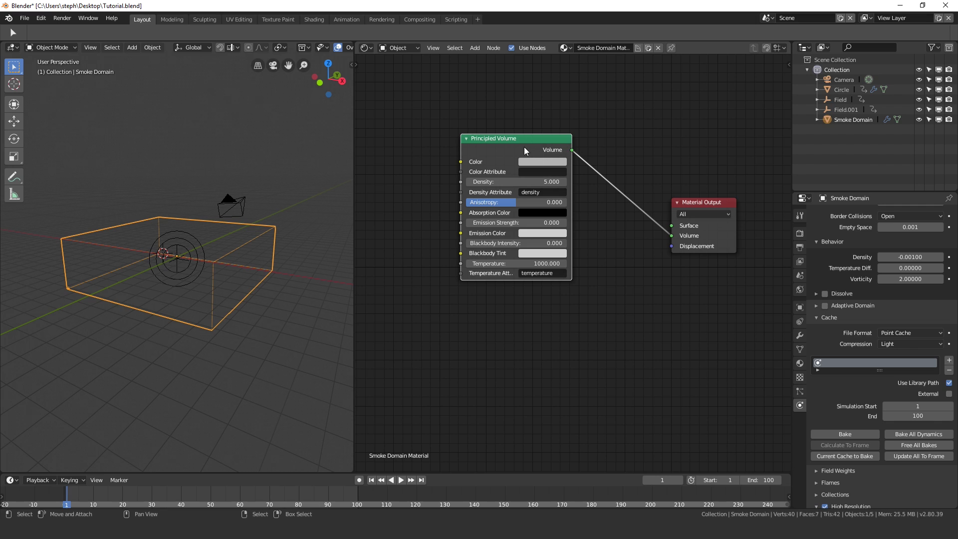
- Play the simulation to frame 3, stop it, and switch the 3D viewport to rendered shading
{"action": "scroll", "coordinate": [172, 338], "scroll_direction": "up", "scroll_amount": 2}
{"action": "key", "text": "space"}
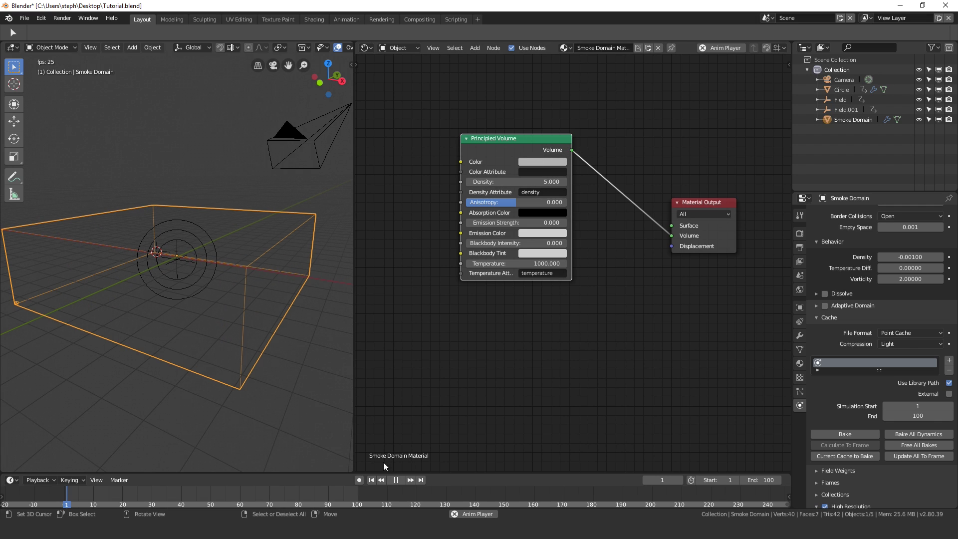
{"action": "left_click", "coordinate": [395, 480]}
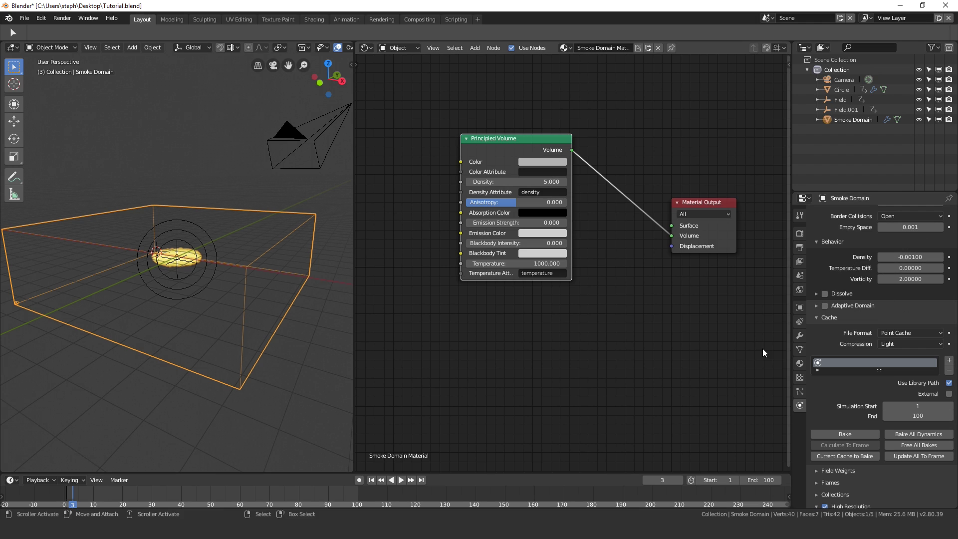
{"action": "scroll", "coordinate": [171, 250], "scroll_direction": "up", "scroll_amount": 4}
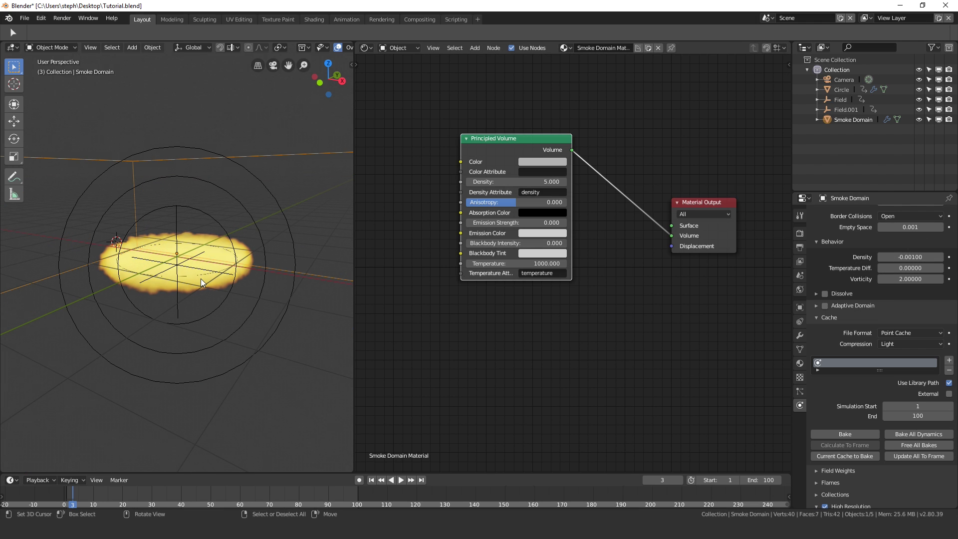
{"action": "key", "text": "z"}
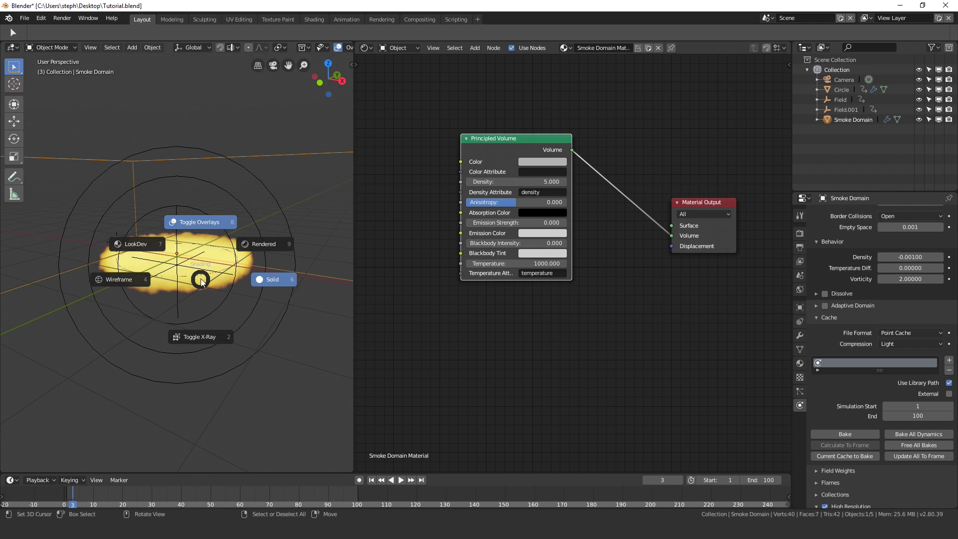
{"action": "left_click", "coordinate": [360, 200]}
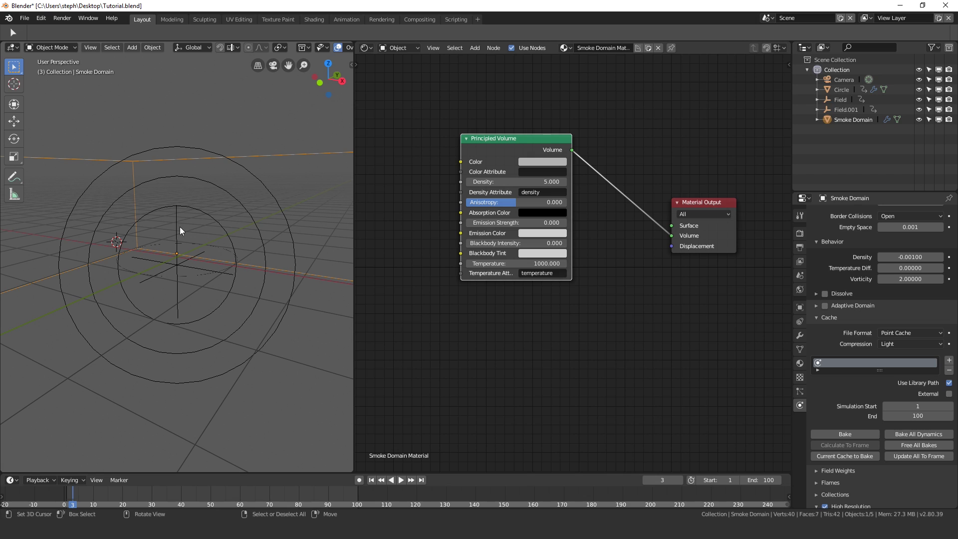
- Enable Volumetric in the Eevee render settings and inspect the smoke domain in the viewport
{"action": "left_click", "coordinate": [801, 234]}
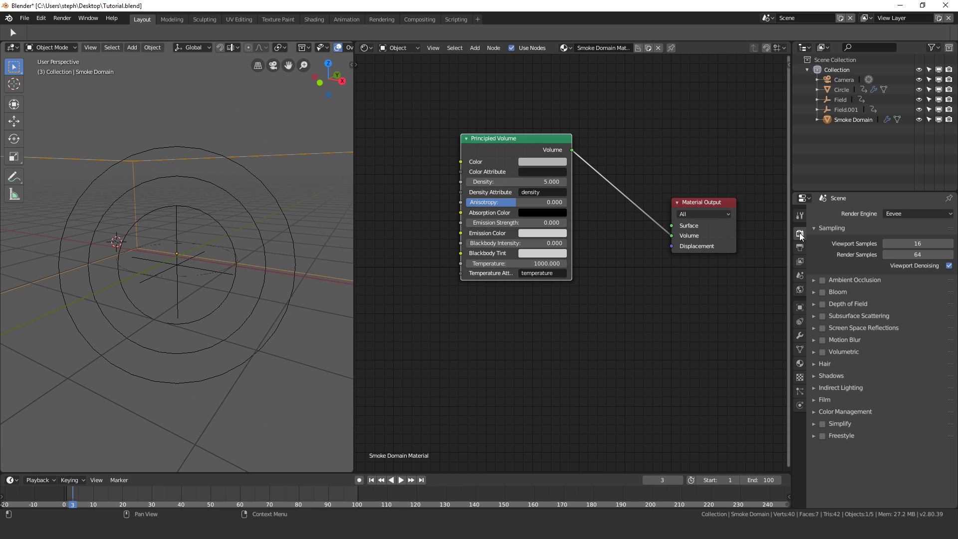
{"action": "left_click", "coordinate": [824, 351]}
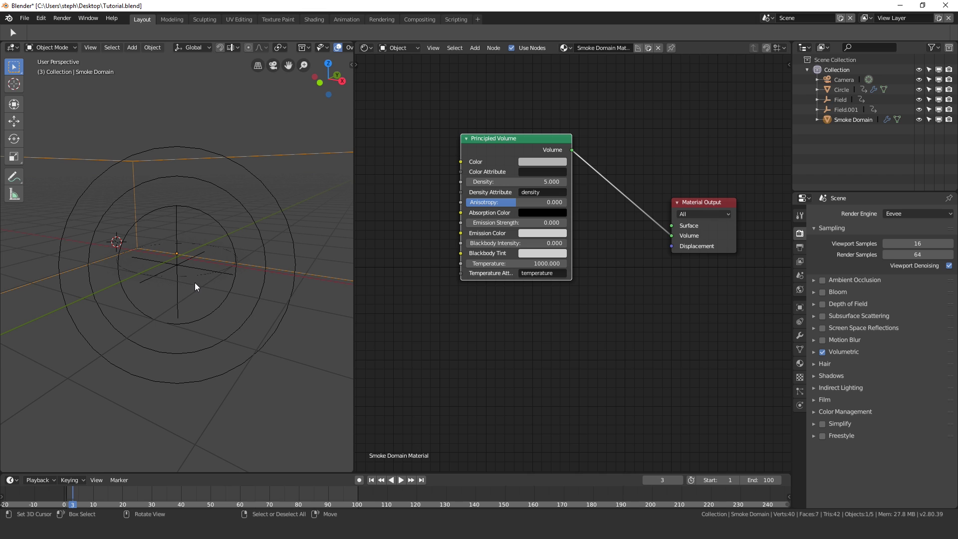
{"action": "middle_click_drag", "start_coordinate": [195, 282], "coordinate": [175, 294]}
{"action": "scroll", "coordinate": [180, 284], "scroll_direction": "up", "scroll_amount": 4}
{"action": "scroll", "coordinate": [198, 250], "scroll_direction": "down", "scroll_amount": 6}
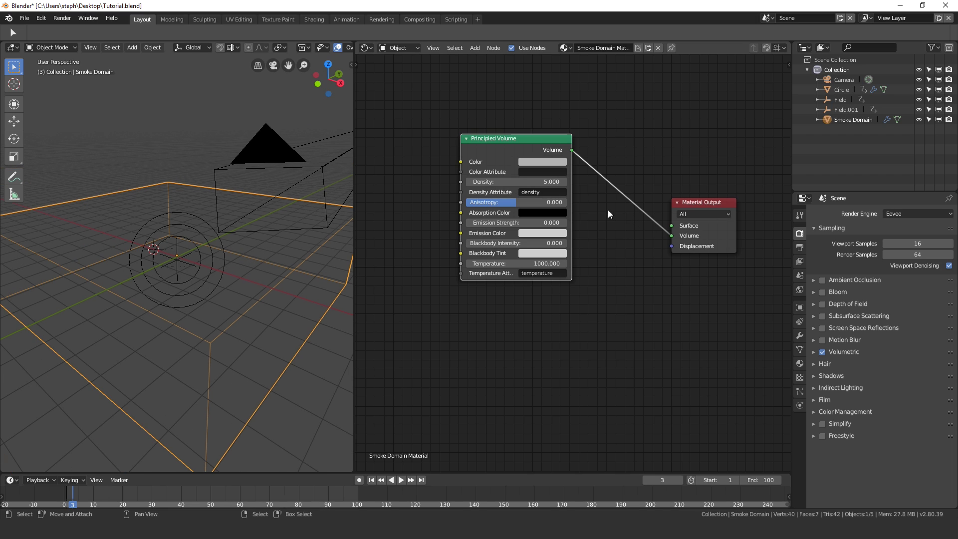
- Move the Principled Volume node up and insert an Add Shader node between it and the Material Output's Volume input
{"action": "scroll", "coordinate": [608, 210], "scroll_direction": "down", "scroll_amount": 2}
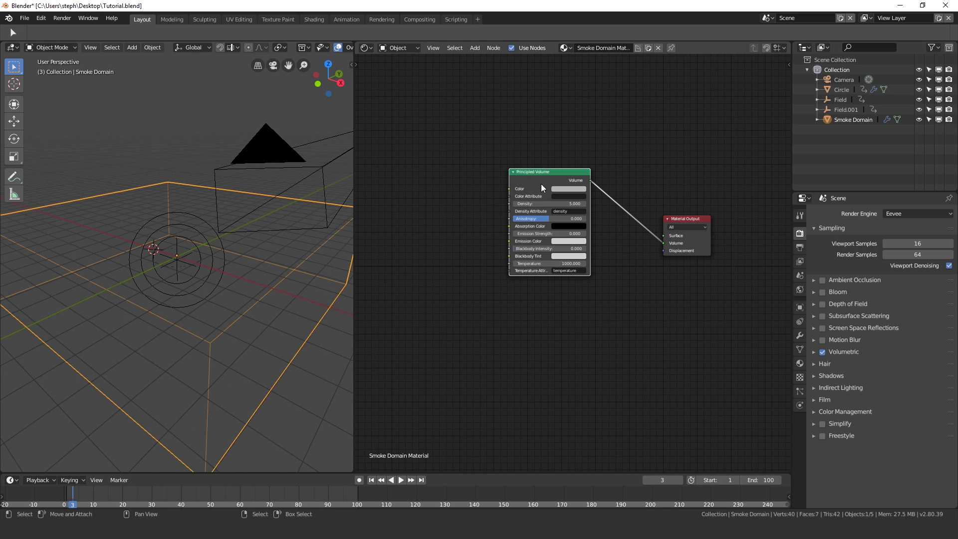
{"action": "left_click_drag", "start_coordinate": [541, 185], "coordinate": [523, 163]}
{"action": "scroll", "coordinate": [595, 290], "scroll_direction": "up", "scroll_amount": 1}
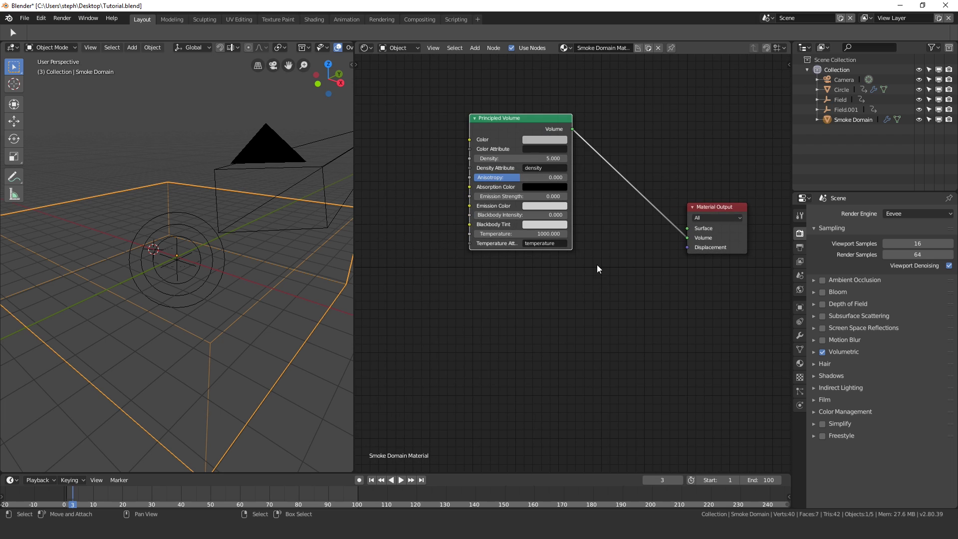
{"action": "key", "text": "shift+a"}
{"action": "mouse_move", "coordinate": [564, 300]}
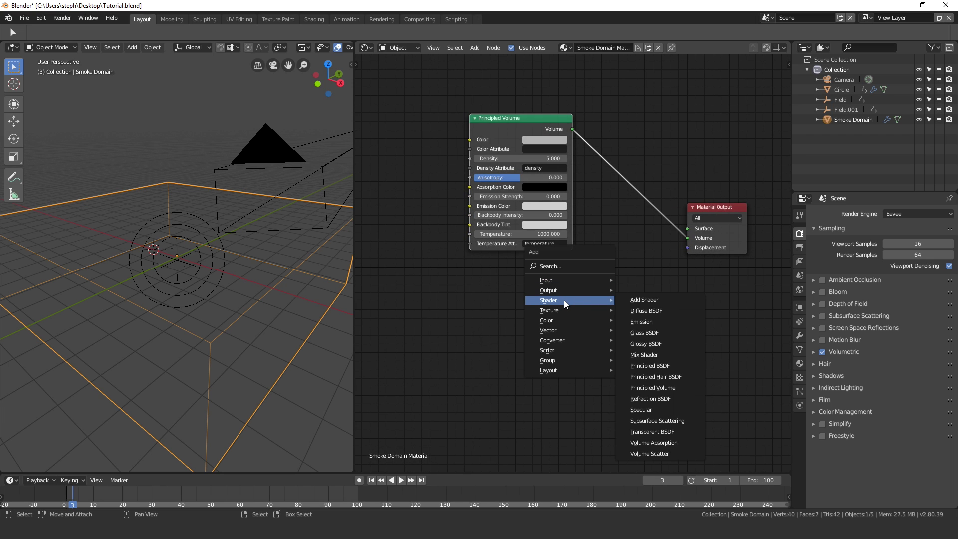
{"action": "left_click", "coordinate": [658, 299]}
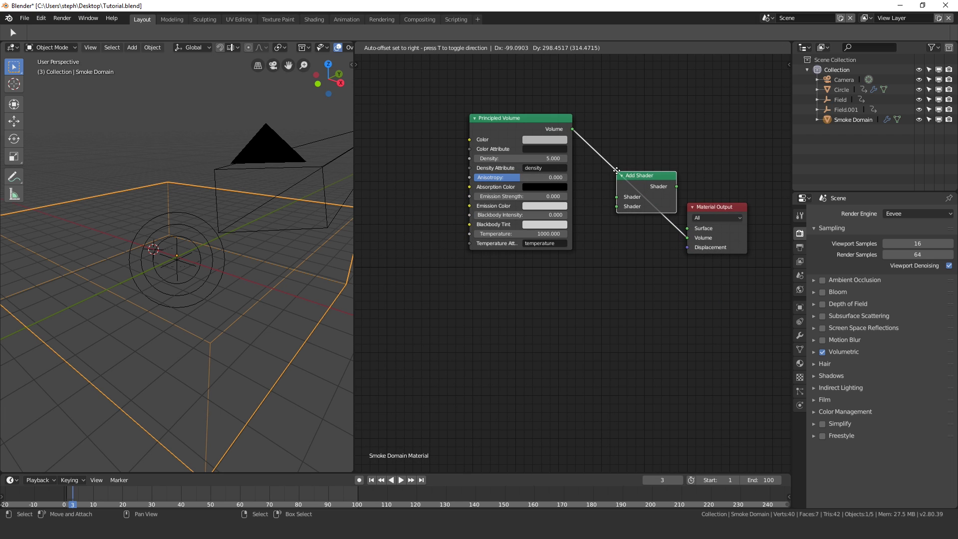
{"action": "left_click", "coordinate": [616, 171]}
{"action": "left_click_drag", "start_coordinate": [675, 194], "coordinate": [687, 238]}
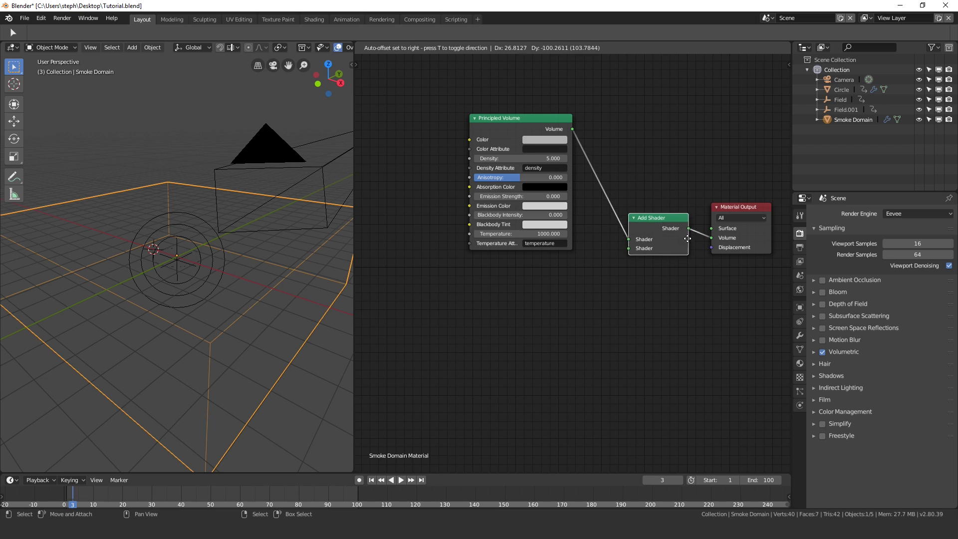
{"action": "left_click", "coordinate": [689, 252]}
- Add an Emission shader below the Principled Volume and connect it to the Add Shader's second input
{"action": "middle_click_drag", "start_coordinate": [550, 321], "coordinate": [565, 299]}
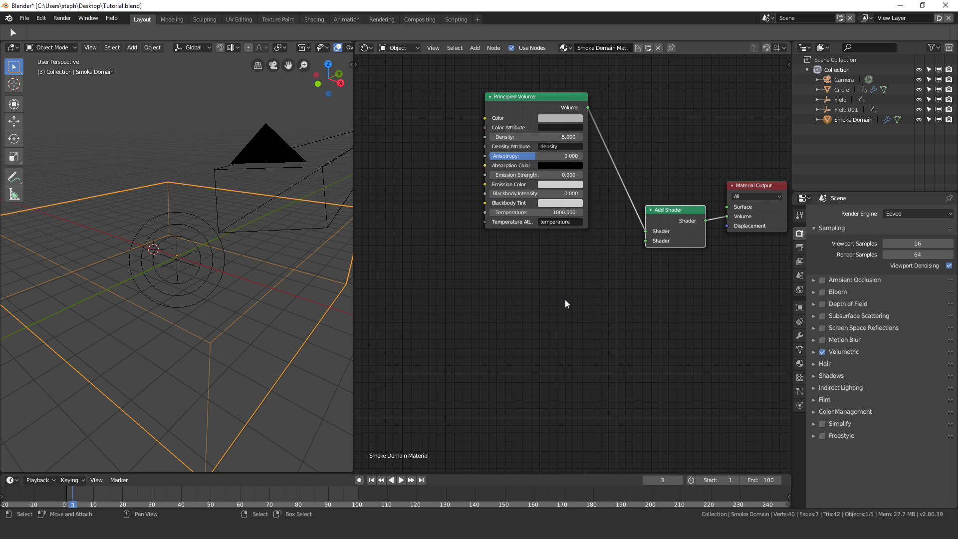
{"action": "key", "text": "shift+a"}
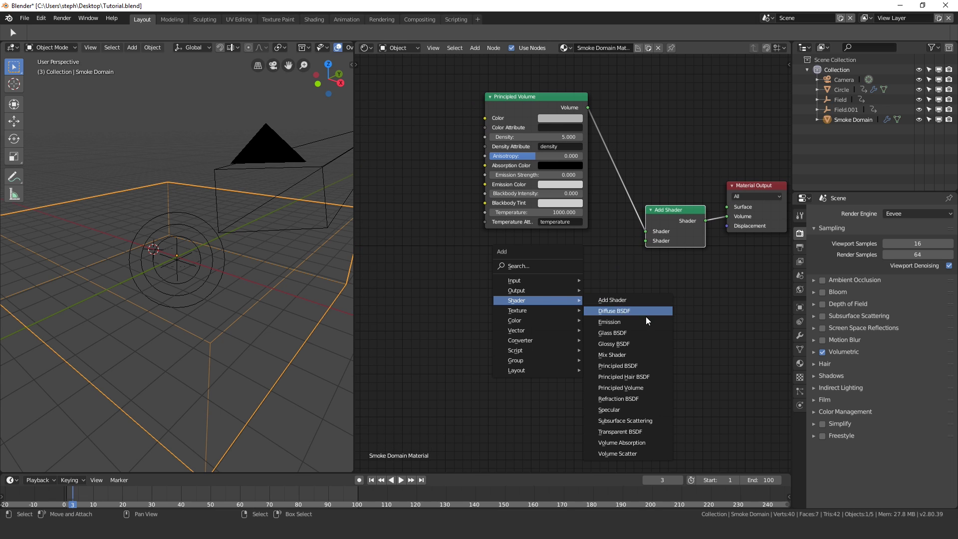
{"action": "left_click", "coordinate": [611, 322]}
{"action": "left_click", "coordinate": [529, 268]}
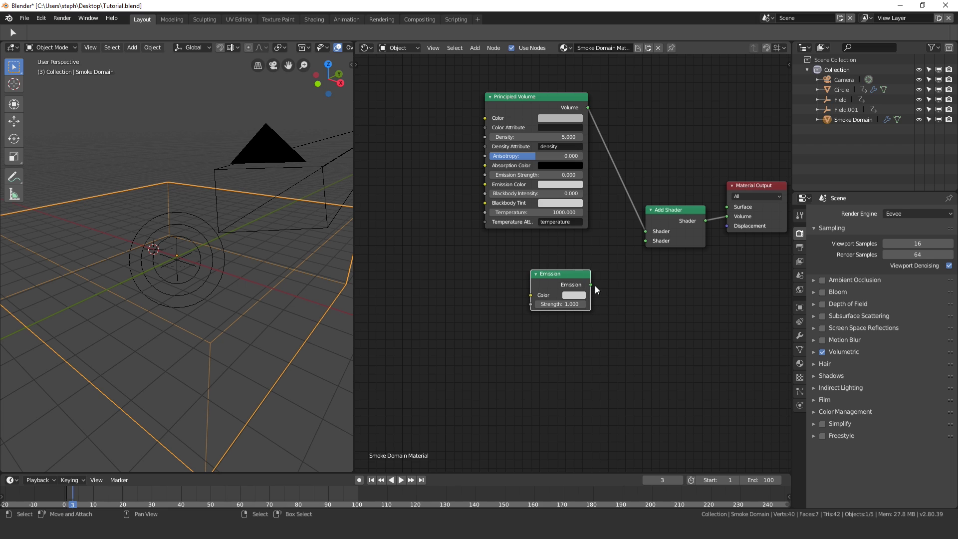
{"action": "left_click_drag", "start_coordinate": [592, 285], "coordinate": [645, 242]}
- Add an Attribute node named flame and connect its Color output to the Emission shader's Color
{"action": "middle_click_drag", "start_coordinate": [564, 280], "coordinate": [604, 262]}
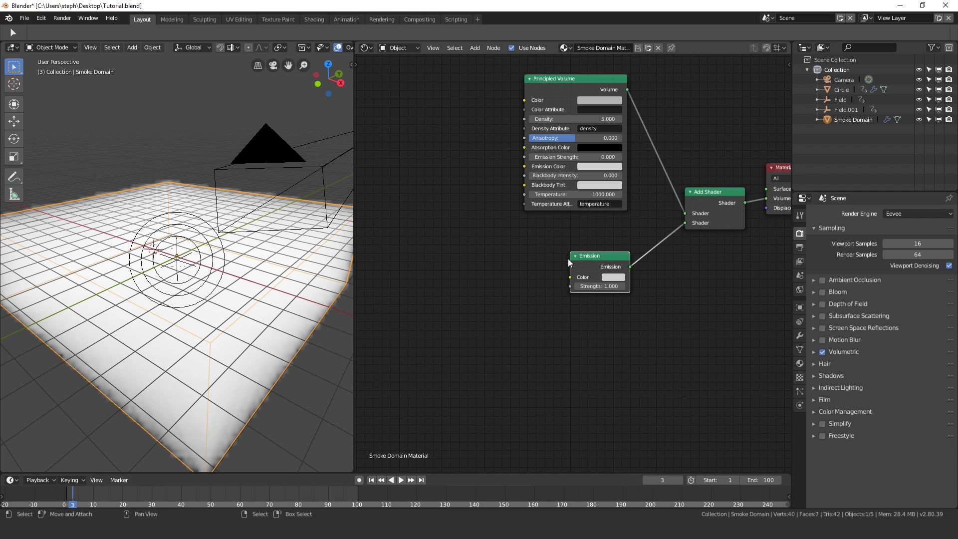
{"action": "scroll", "coordinate": [567, 255], "scroll_direction": "up", "scroll_amount": 2}
{"action": "key", "text": "shift+a"}
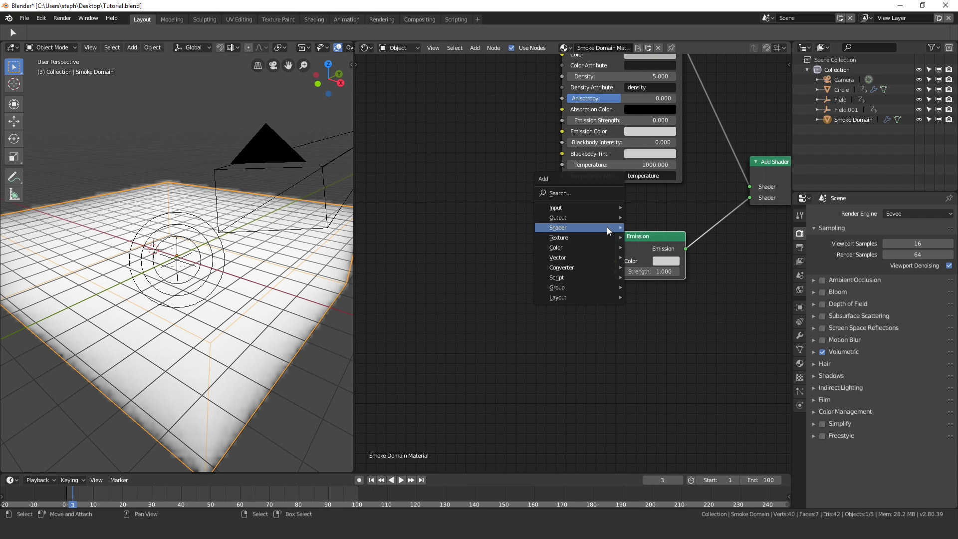
{"action": "mouse_move", "coordinate": [583, 207]}
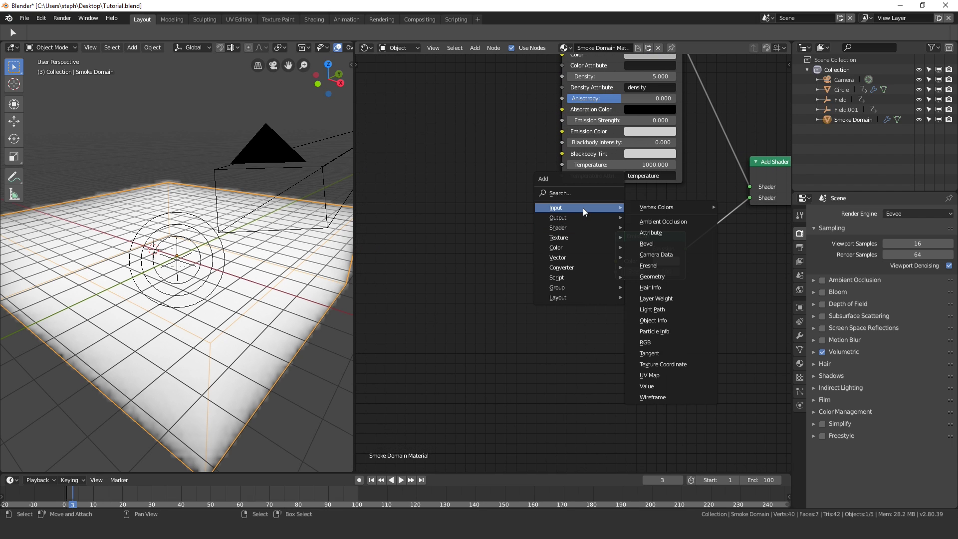
{"action": "left_click", "coordinate": [674, 233]}
{"action": "left_click", "coordinate": [489, 282]}
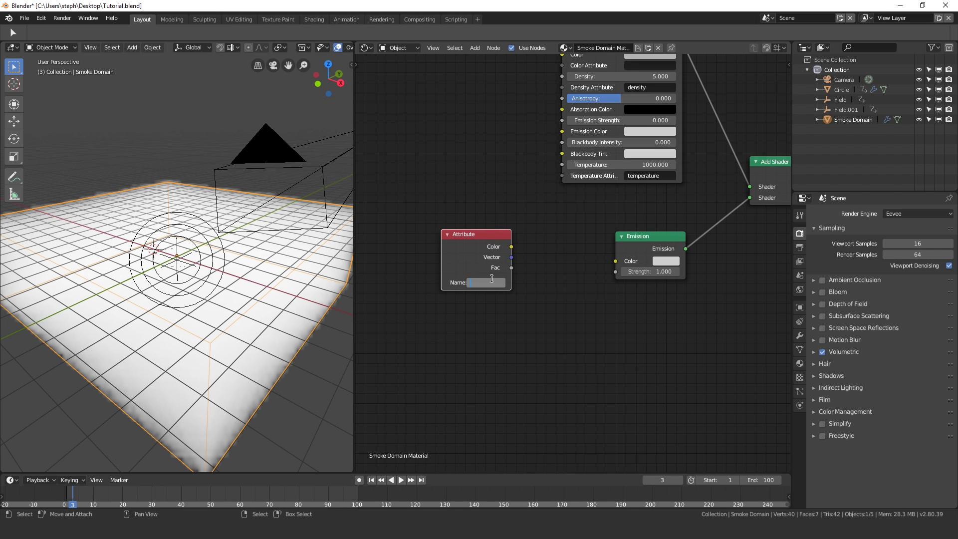
{"action": "key", "text": "Return"}
{"action": "left_click_drag", "start_coordinate": [511, 246], "coordinate": [616, 261]}
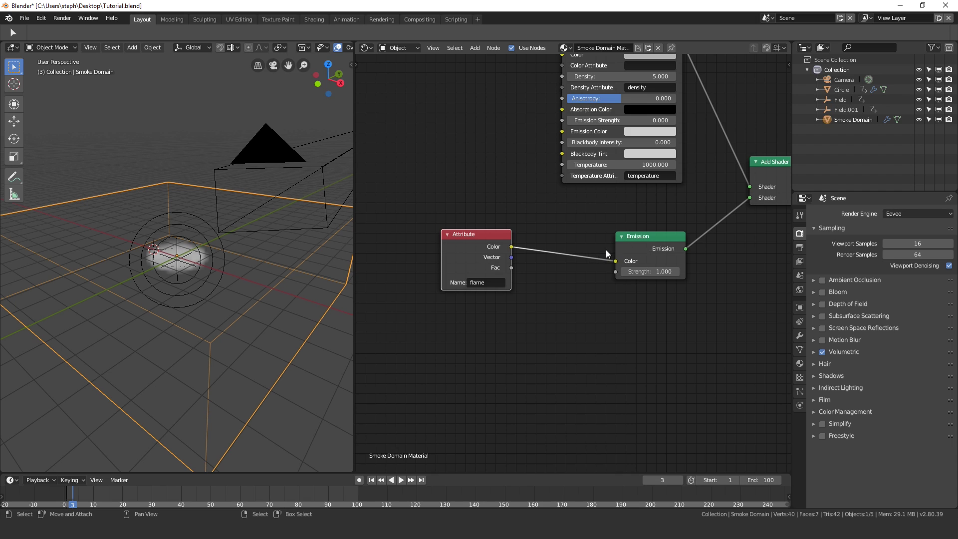
- Move the Attribute node away from the Emission shader and insert a ColorRamp node on the link between them
{"action": "scroll", "coordinate": [606, 249], "scroll_direction": "down", "scroll_amount": 1}
{"action": "left_click_drag", "start_coordinate": [482, 250], "coordinate": [399, 260]}
{"action": "scroll", "coordinate": [201, 247], "scroll_direction": "up", "scroll_amount": 3}
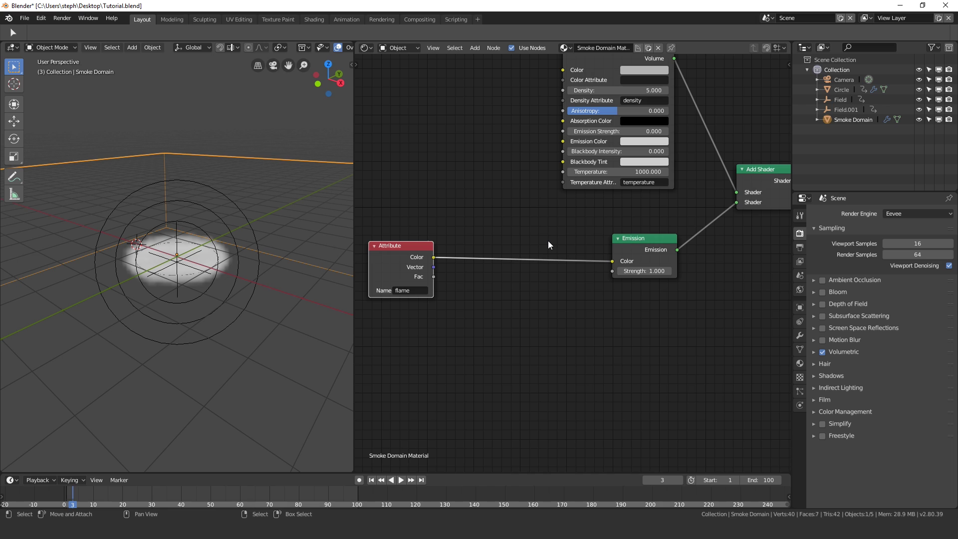
{"action": "key", "text": "shift+a"}
{"action": "mouse_move", "coordinate": [509, 299]}
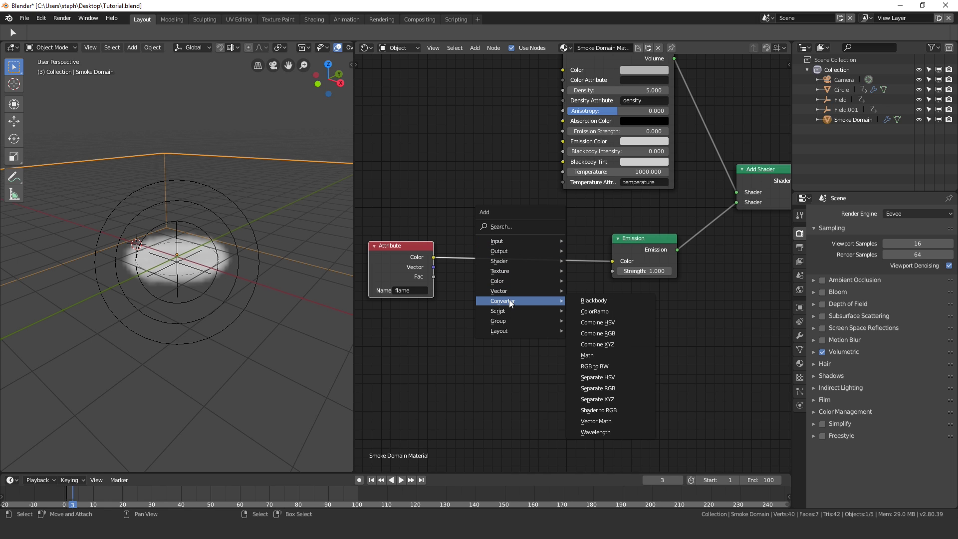
{"action": "left_click", "coordinate": [611, 315]}
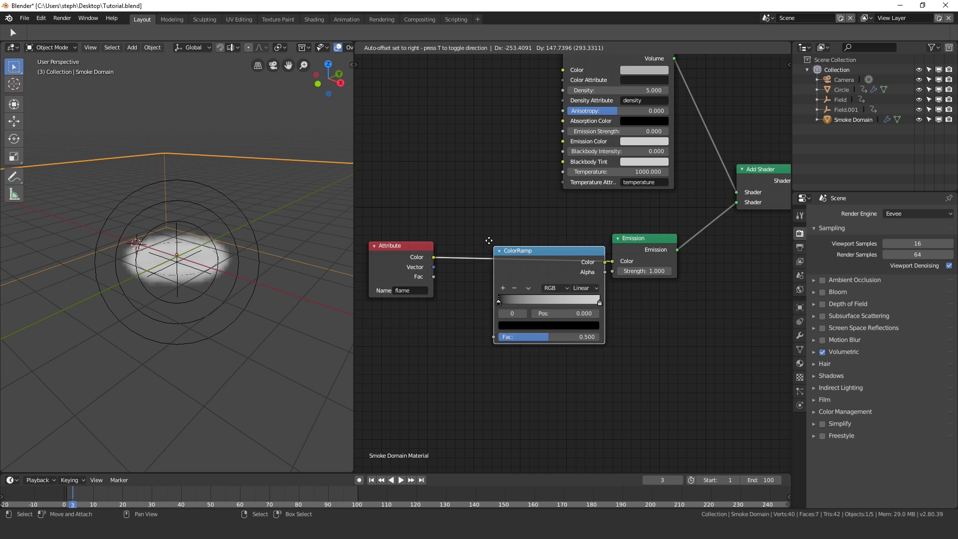
{"action": "left_click", "coordinate": [470, 214]}
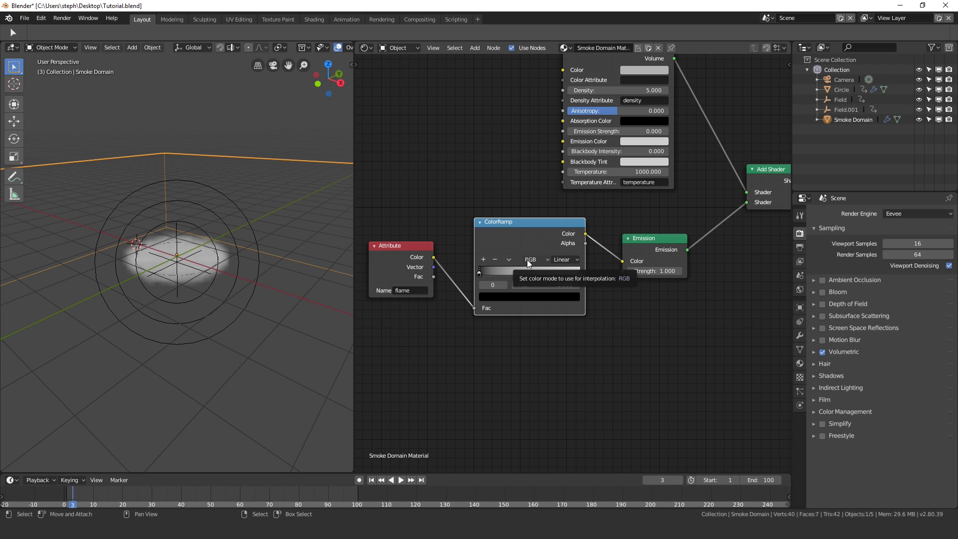
- Add a color stop near the dark end of the ColorRamp at position 0.132 and color it dark orange
{"action": "scroll", "coordinate": [527, 260], "scroll_direction": "up", "scroll_amount": 3}
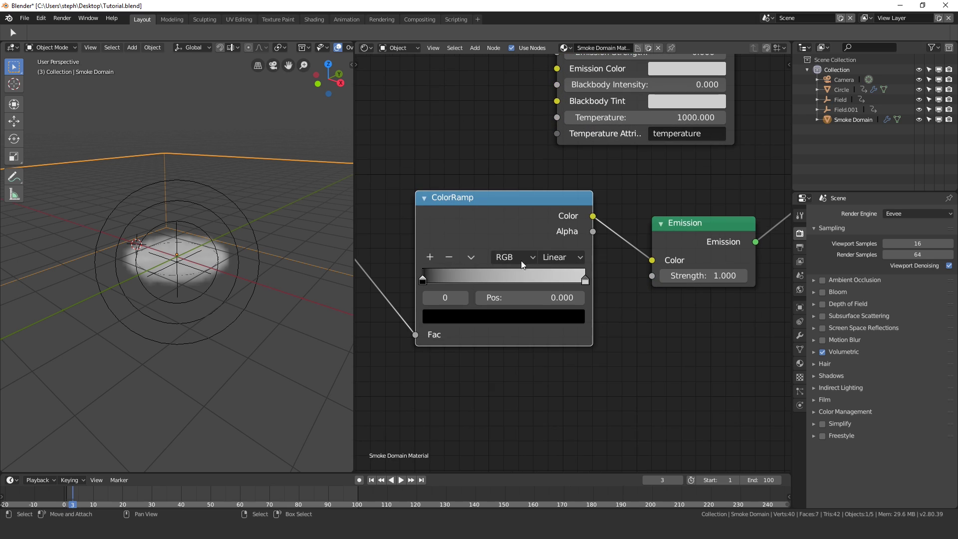
{"action": "scroll", "coordinate": [467, 263], "scroll_direction": "up", "scroll_amount": 2}
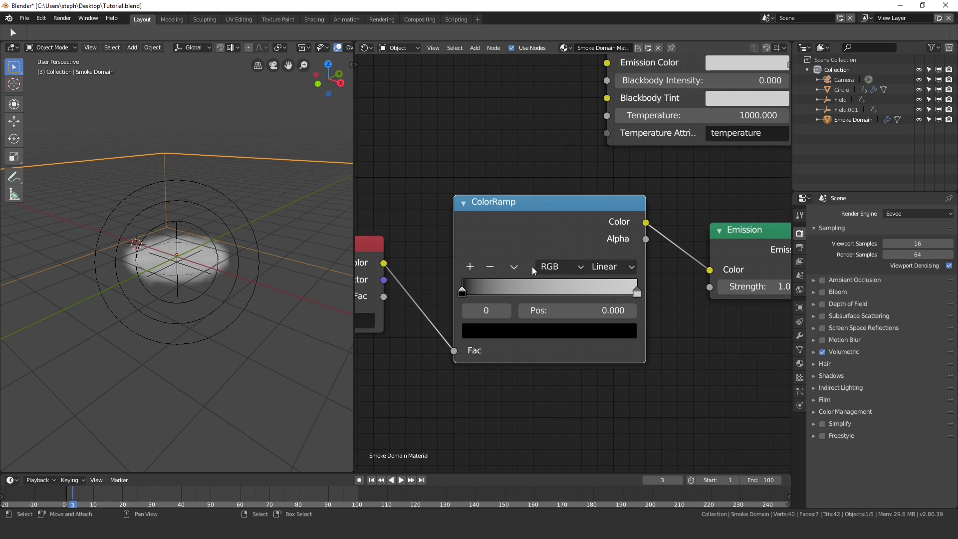
{"action": "left_click", "coordinate": [462, 268]}
{"action": "left_click_drag", "start_coordinate": [548, 297], "coordinate": [480, 300]}
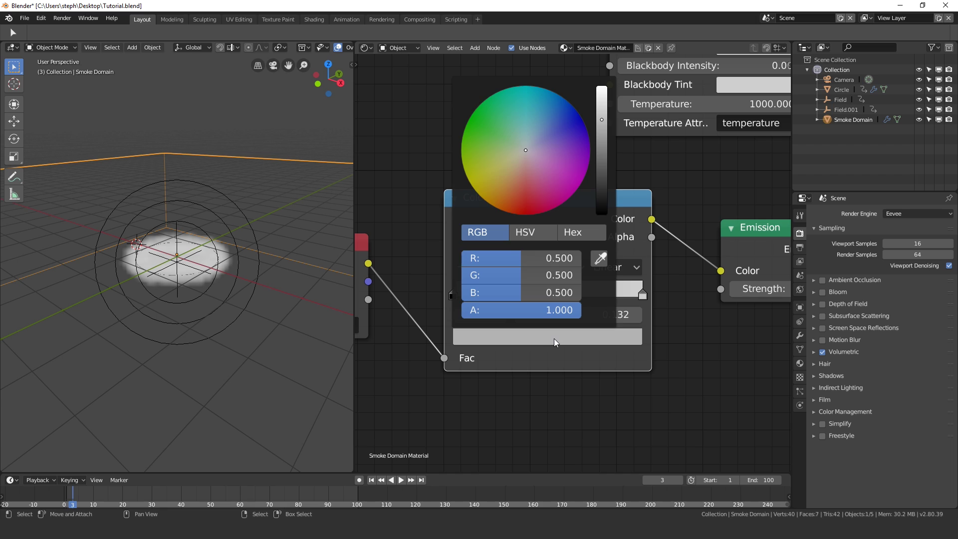
{"action": "left_click", "coordinate": [512, 203]}
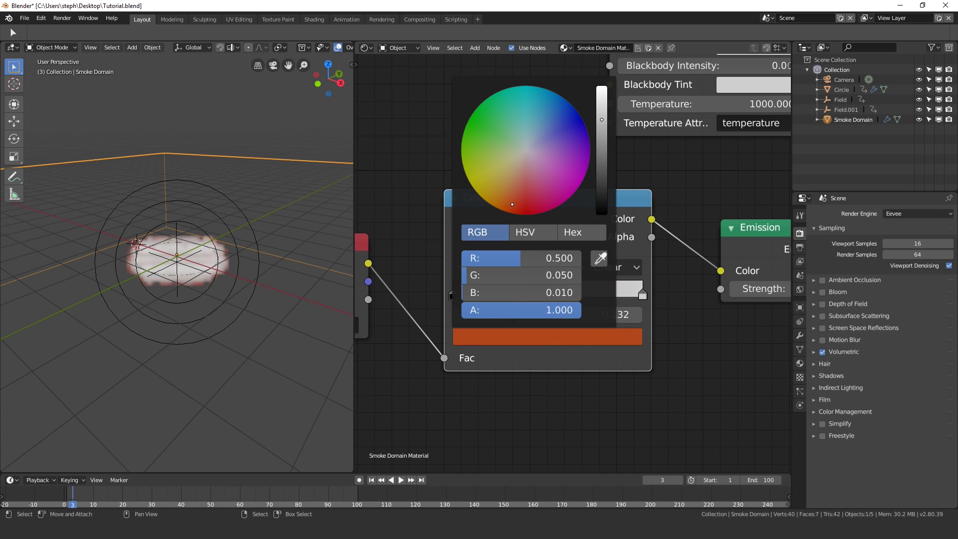
{"action": "left_click_drag", "start_coordinate": [512, 204], "coordinate": [509, 207]}
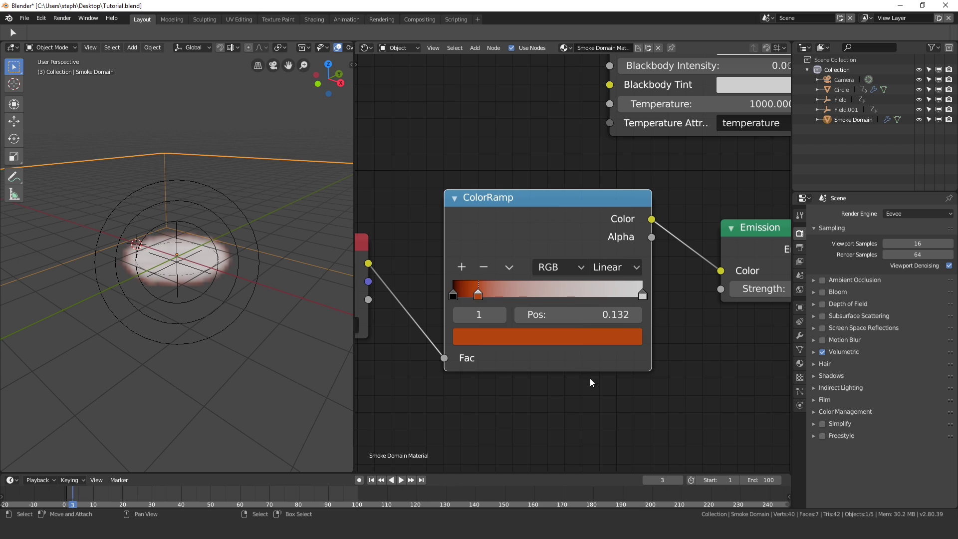
- Add another ColorRamp stop at position 0.943, just before the white end, and give it a bright yellowish orange
{"action": "left_click", "coordinate": [461, 268]}
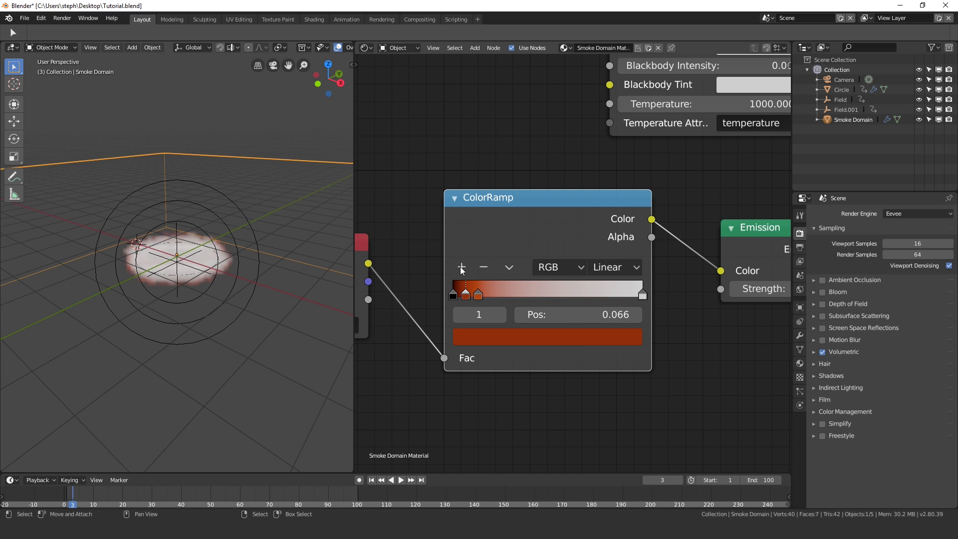
{"action": "left_click_drag", "start_coordinate": [468, 299], "coordinate": [633, 294]}
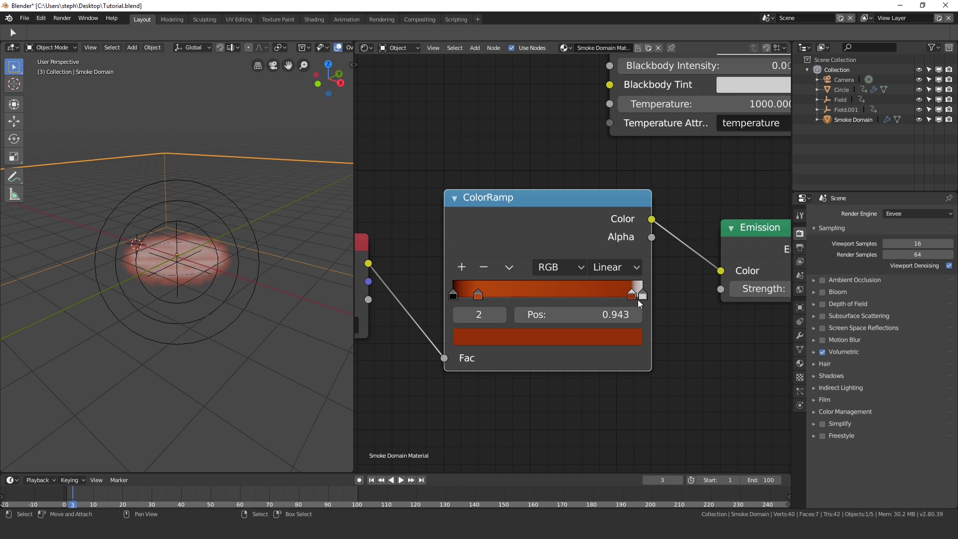
{"action": "left_click", "coordinate": [608, 339]}
{"action": "left_click_drag", "start_coordinate": [492, 202], "coordinate": [483, 195]}
{"action": "scroll", "coordinate": [483, 194], "scroll_direction": "up", "scroll_amount": 4}
{"action": "scroll", "coordinate": [483, 194], "scroll_direction": "up", "scroll_amount": 8}
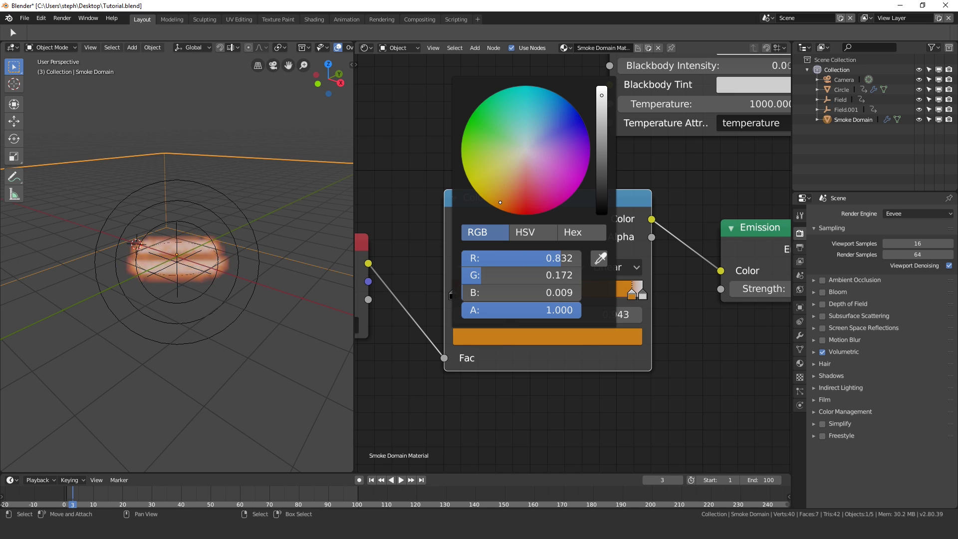
{"action": "scroll", "coordinate": [530, 175], "scroll_direction": "up", "scroll_amount": 1}
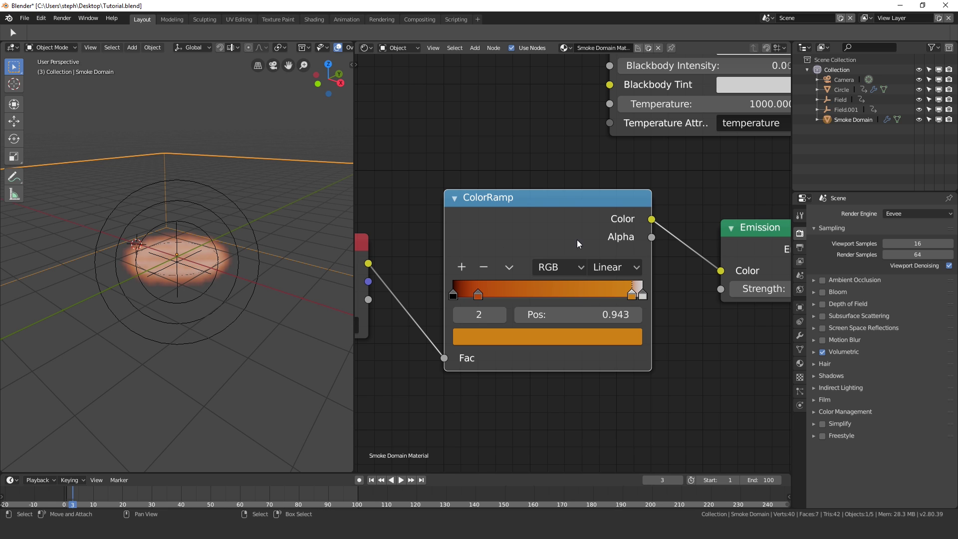
- Add a Math node below the ColorRamp and set its operation to Multiply
{"action": "scroll", "coordinate": [589, 237], "scroll_direction": "down", "scroll_amount": 4}
{"action": "middle_click_drag", "start_coordinate": [620, 265], "coordinate": [545, 218]}
{"action": "key", "text": "shift+a"}
{"action": "mouse_move", "coordinate": [518, 277]}
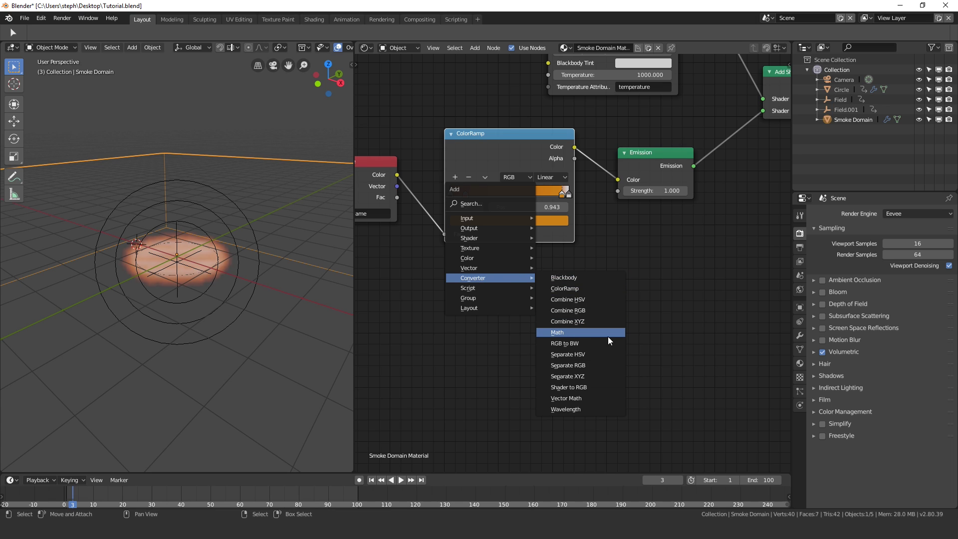
{"action": "left_click", "coordinate": [593, 332]}
{"action": "left_click", "coordinate": [471, 249]}
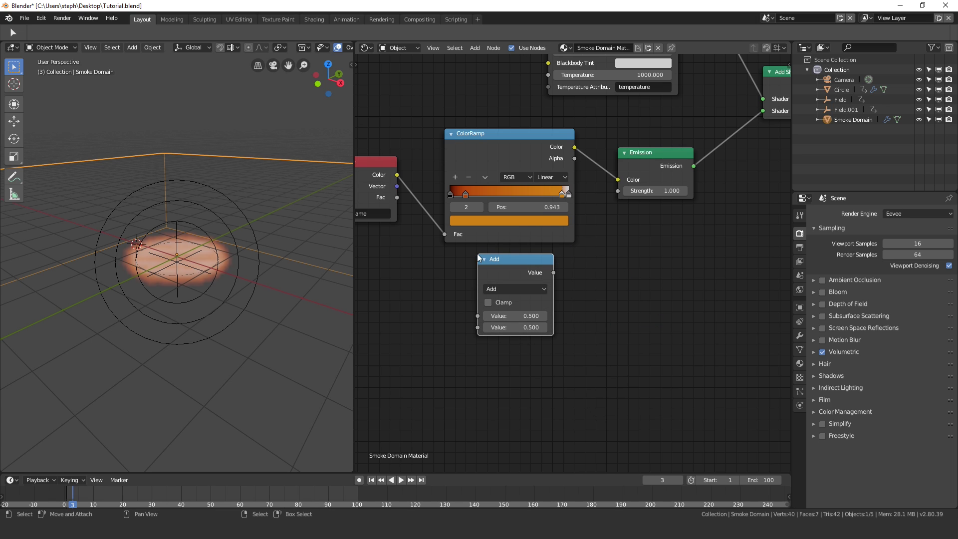
{"action": "left_click", "coordinate": [503, 290]}
{"action": "left_click", "coordinate": [505, 253]}
- Connect the Attribute's Fac to the Multiply node's first value and the ColorRamp's Fac, and feed the Multiply output into the Emission Strength
{"action": "left_click_drag", "start_coordinate": [396, 196], "coordinate": [454, 146]}
{"action": "left_click_drag", "start_coordinate": [429, 246], "coordinate": [474, 316]}
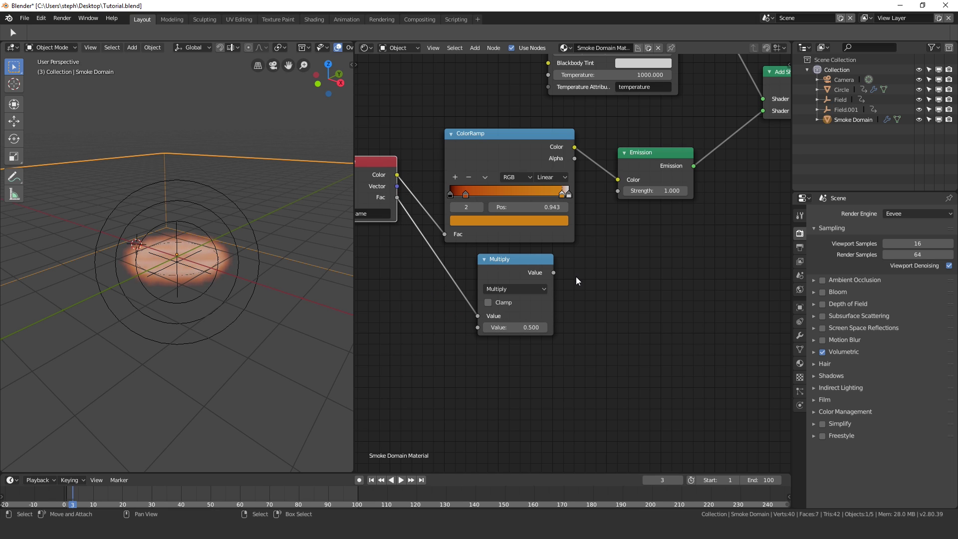
{"action": "left_click_drag", "start_coordinate": [553, 274], "coordinate": [624, 196]}
{"action": "middle_click_drag", "start_coordinate": [505, 160], "coordinate": [540, 188]}
{"action": "scroll", "coordinate": [540, 188], "scroll_direction": "up", "scroll_amount": 1}
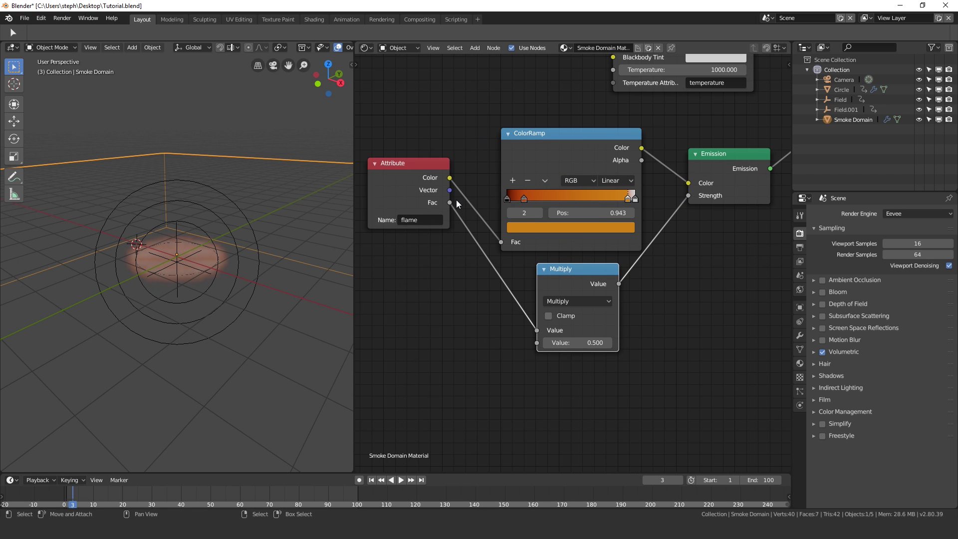
{"action": "left_click_drag", "start_coordinate": [451, 202], "coordinate": [486, 166]}
{"action": "left_click_drag", "start_coordinate": [501, 239], "coordinate": [502, 242]}
- Set the Multiply node's second value to 30 and check the flame's brightness in the viewport
{"action": "scroll", "coordinate": [611, 341], "scroll_direction": "up", "scroll_amount": 1}
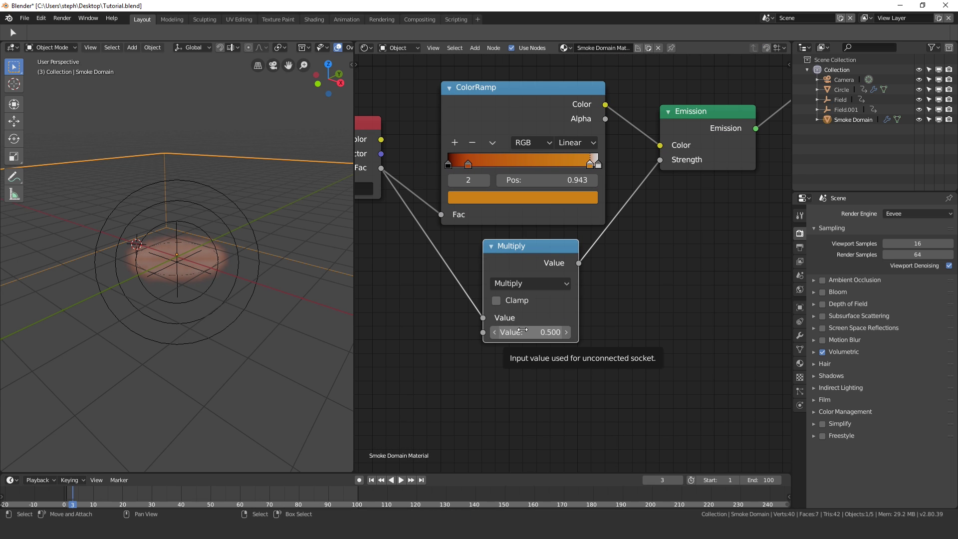
{"action": "left_click", "coordinate": [523, 330]}
{"action": "type", "text": "30"}
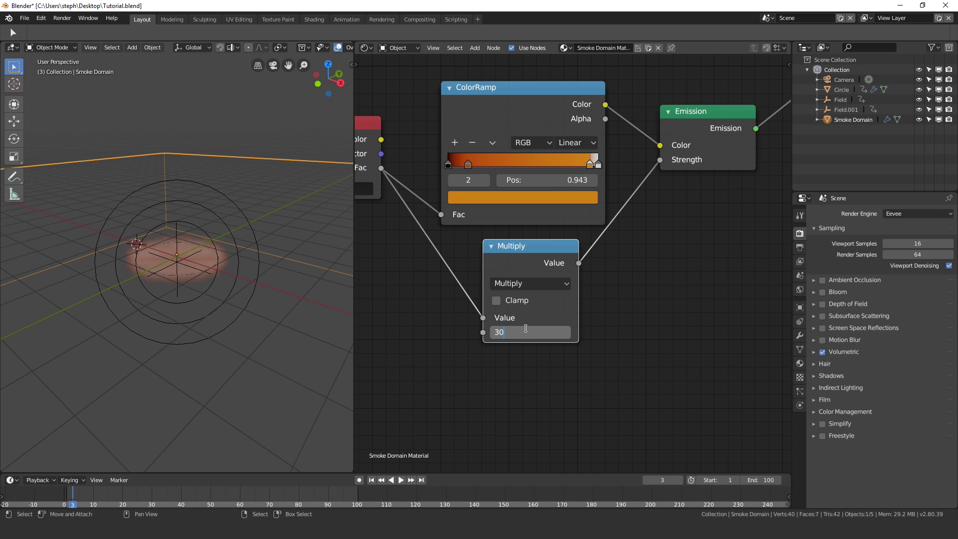
{"action": "key", "text": "Return"}
{"action": "middle_click_drag", "start_coordinate": [194, 248], "coordinate": [220, 273]}
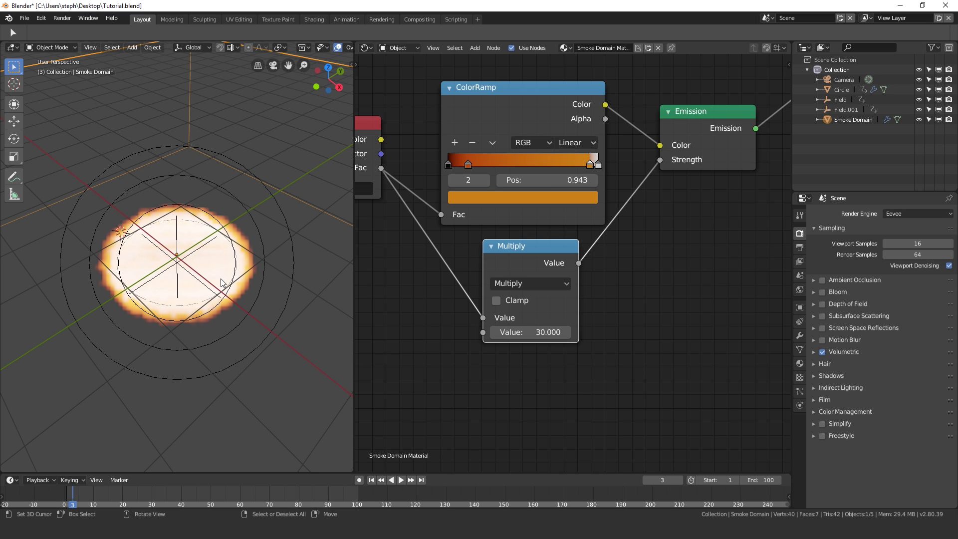
- Review the Principled Volume node's settings, including its Density
{"action": "scroll", "coordinate": [641, 187], "scroll_direction": "down", "scroll_amount": 3}
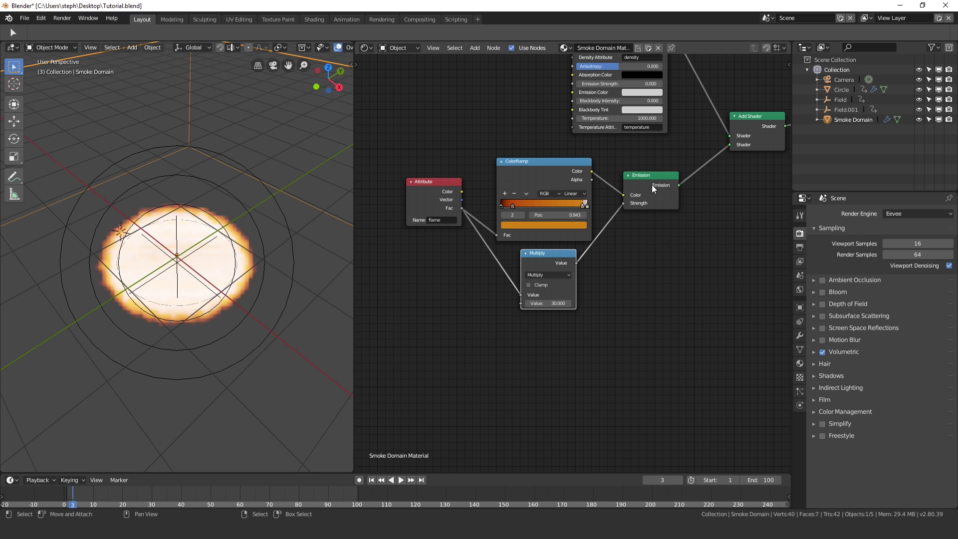
{"action": "middle_click_drag", "start_coordinate": [652, 185], "coordinate": [486, 270]}
{"action": "middle_click_drag", "start_coordinate": [509, 198], "coordinate": [574, 289]}
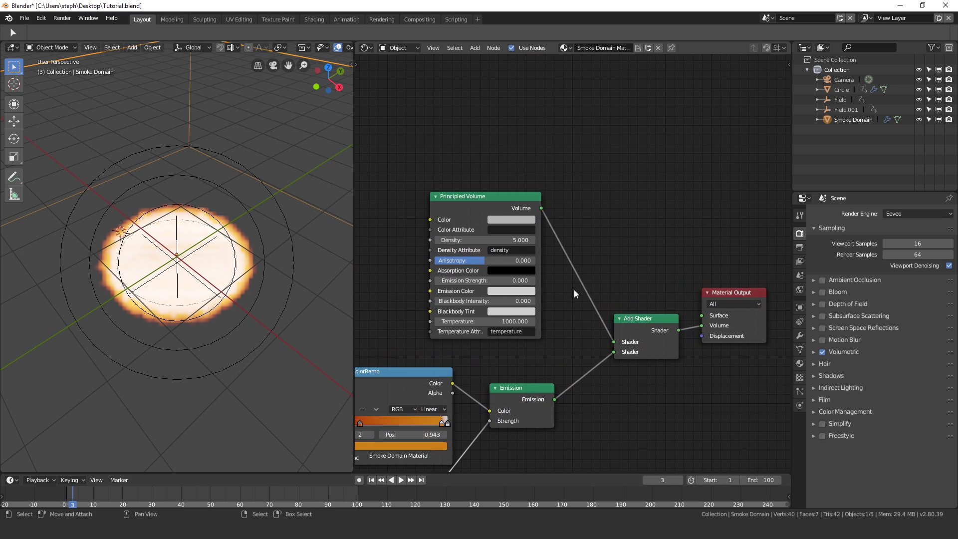
{"action": "scroll", "coordinate": [493, 226], "scroll_direction": "up", "scroll_amount": 4}
{"action": "scroll", "coordinate": [509, 222], "scroll_direction": "up", "scroll_amount": 1}
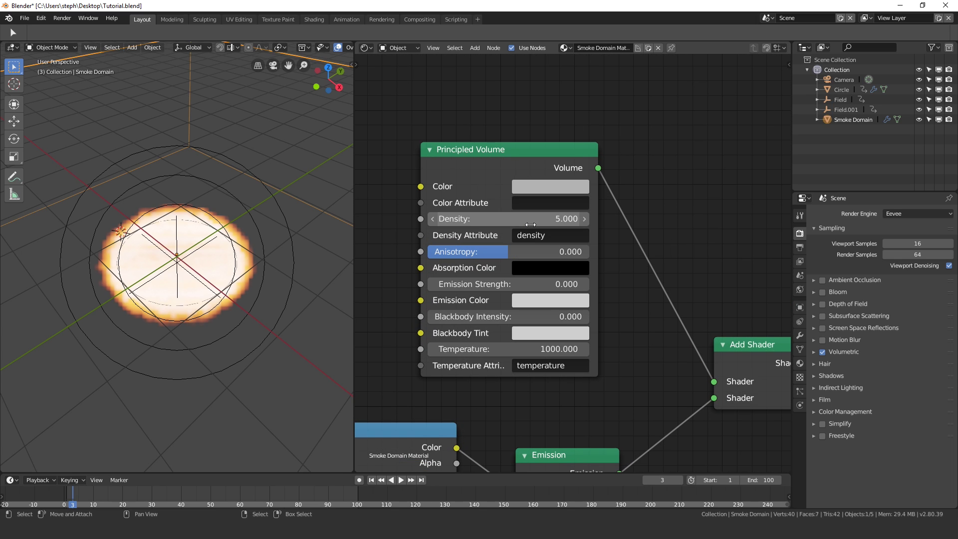
{"action": "scroll", "coordinate": [574, 262], "scroll_direction": "down", "scroll_amount": 1}
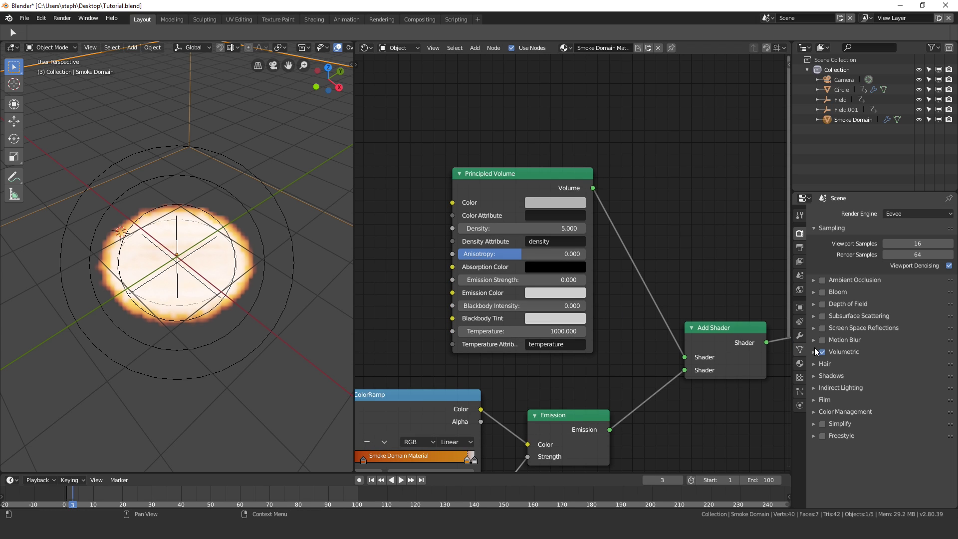
- Expand the Eevee Volumetric settings and set the Tile Size to 2px, comparing the flame's look against 8px
{"action": "left_click", "coordinate": [850, 353]}
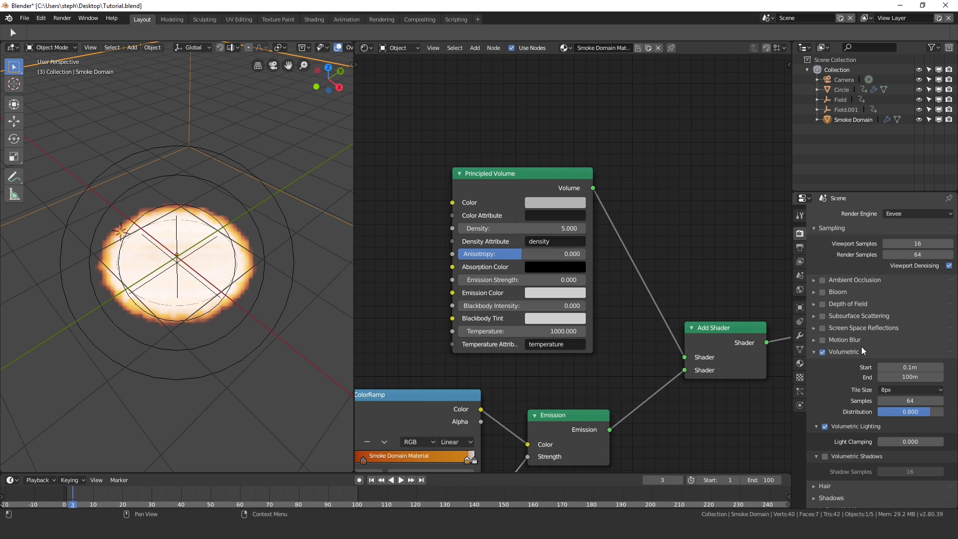
{"action": "left_click", "coordinate": [899, 390]}
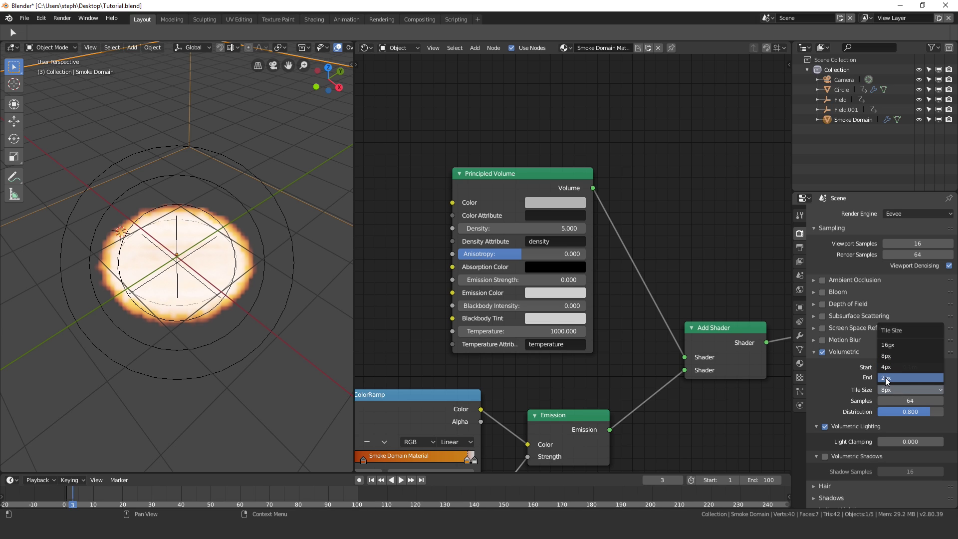
{"action": "left_click", "coordinate": [886, 378]}
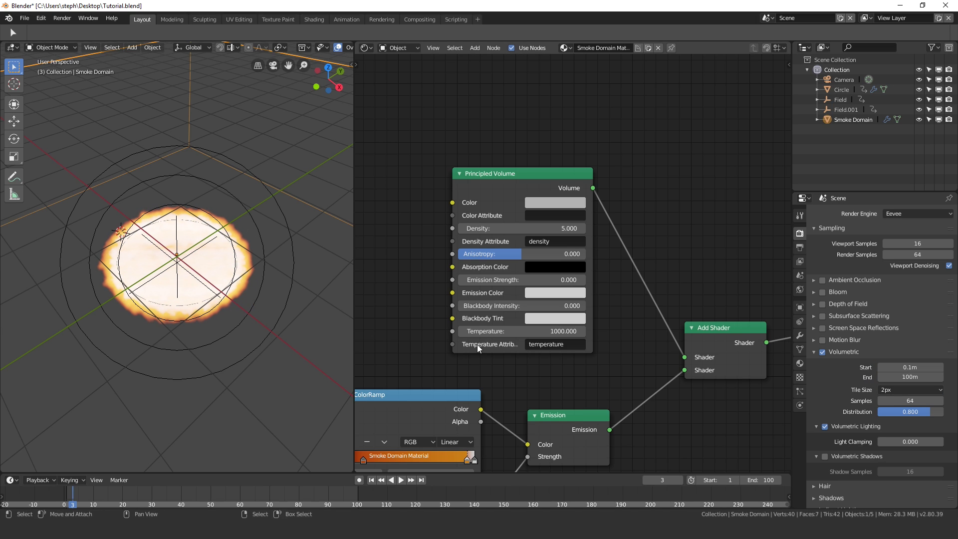
{"action": "left_click", "coordinate": [894, 389]}
{"action": "left_click", "coordinate": [895, 356]}
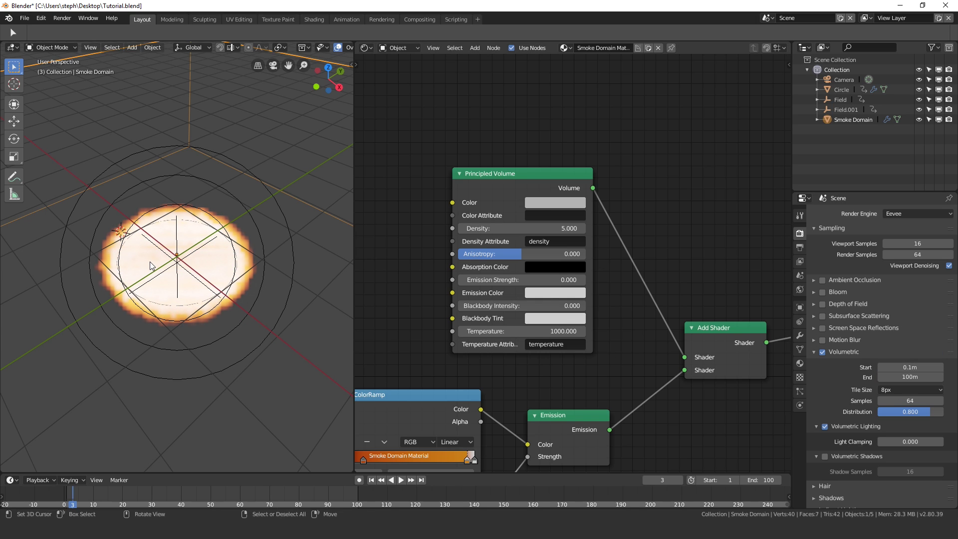
{"action": "left_click", "coordinate": [914, 389]}
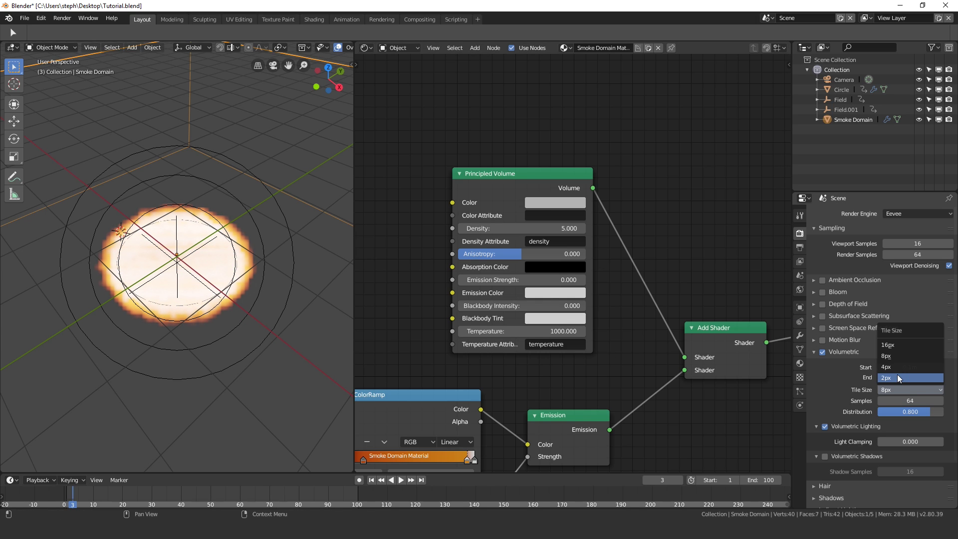
{"action": "left_click", "coordinate": [898, 378]}
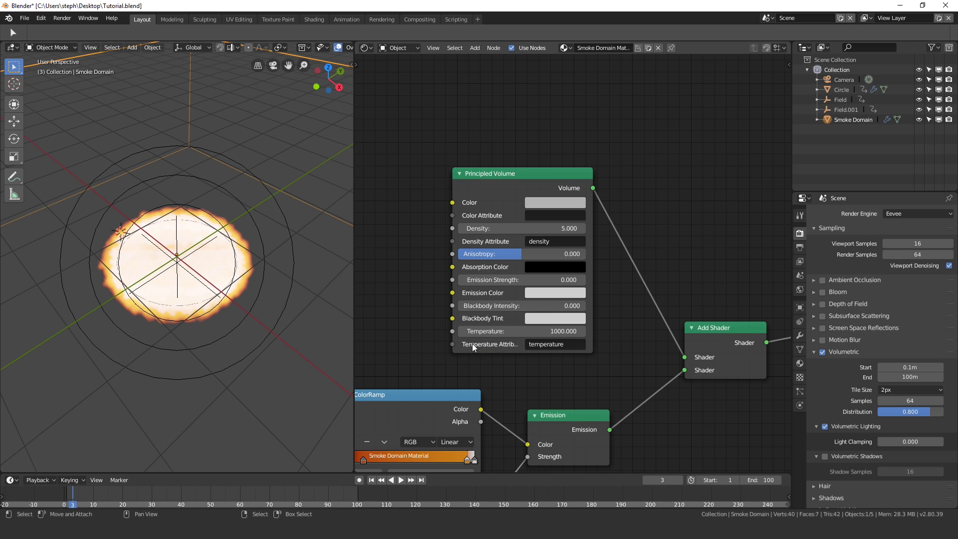
- Merge the node editor area into the 3D viewport and return the timeline to frame 1
{"action": "left_click_drag", "start_coordinate": [353, 42], "coordinate": [439, 156]}
{"action": "scroll", "coordinate": [475, 200], "scroll_direction": "down", "scroll_amount": 4}
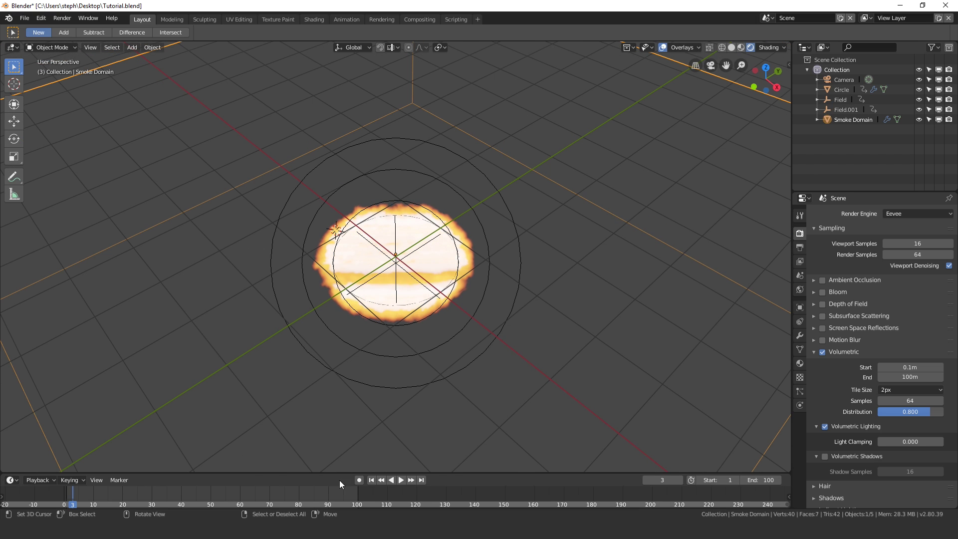
{"action": "left_click", "coordinate": [371, 480]}
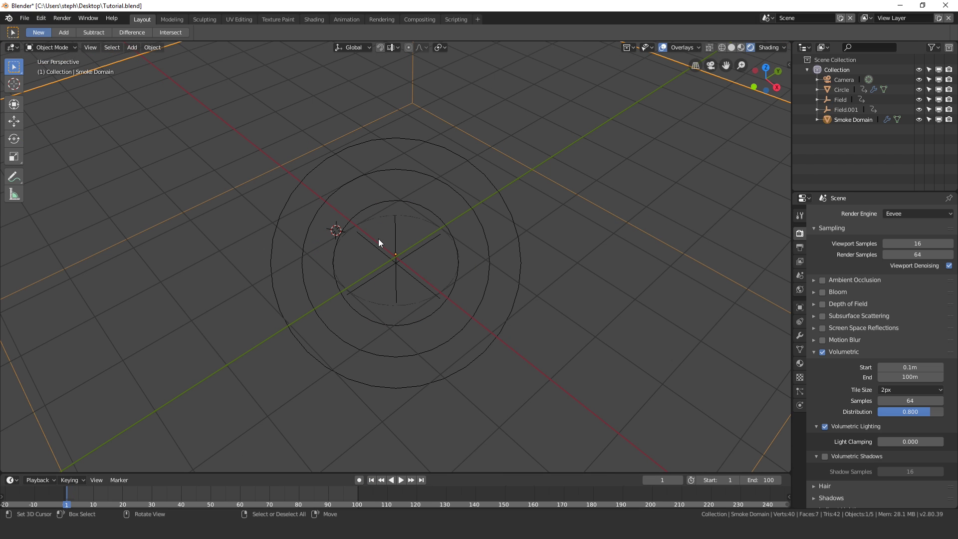
{"action": "middle_click_drag", "start_coordinate": [378, 243], "coordinate": [560, 162]}
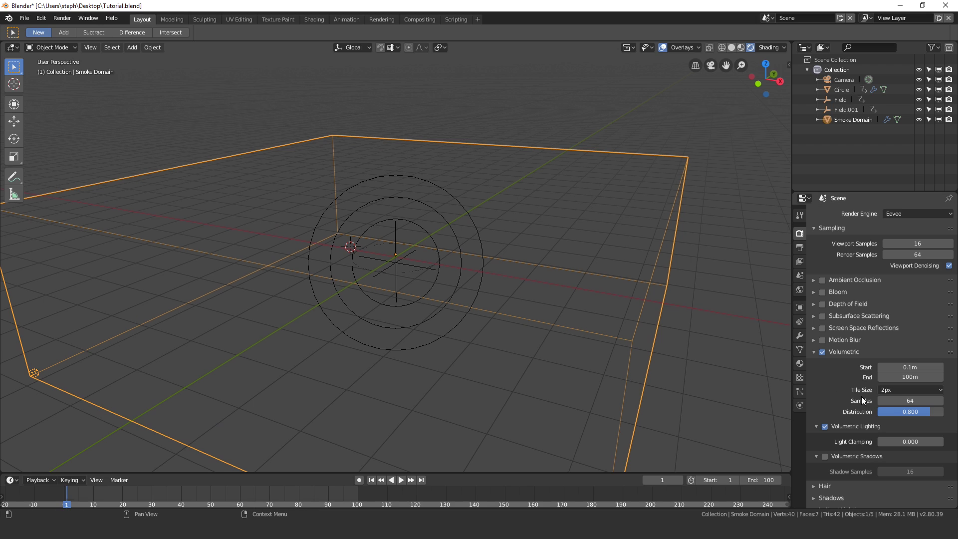
- Show the smoke domain's physics cache settings and save the Tutorial.blend file
{"action": "left_click", "coordinate": [799, 405]}
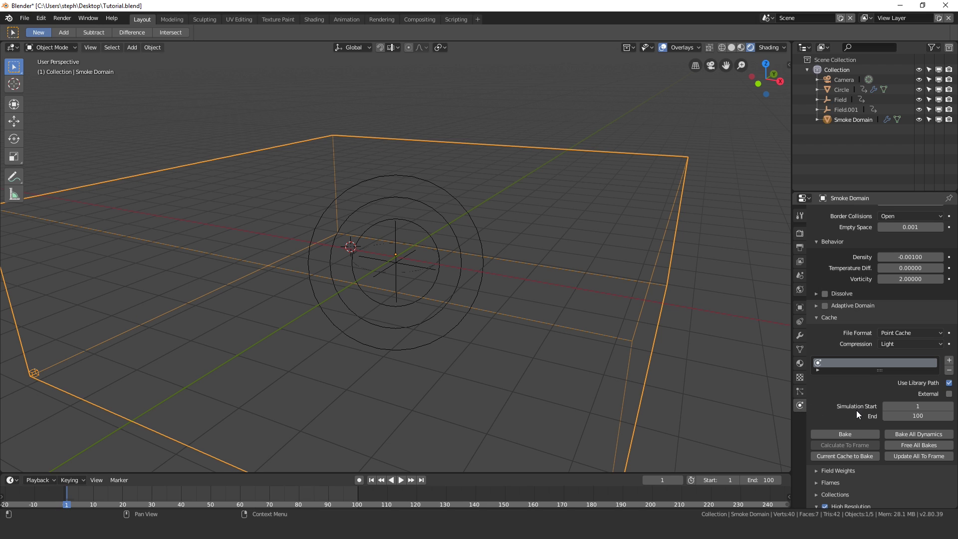
{"action": "key", "text": "ctrl+s"}
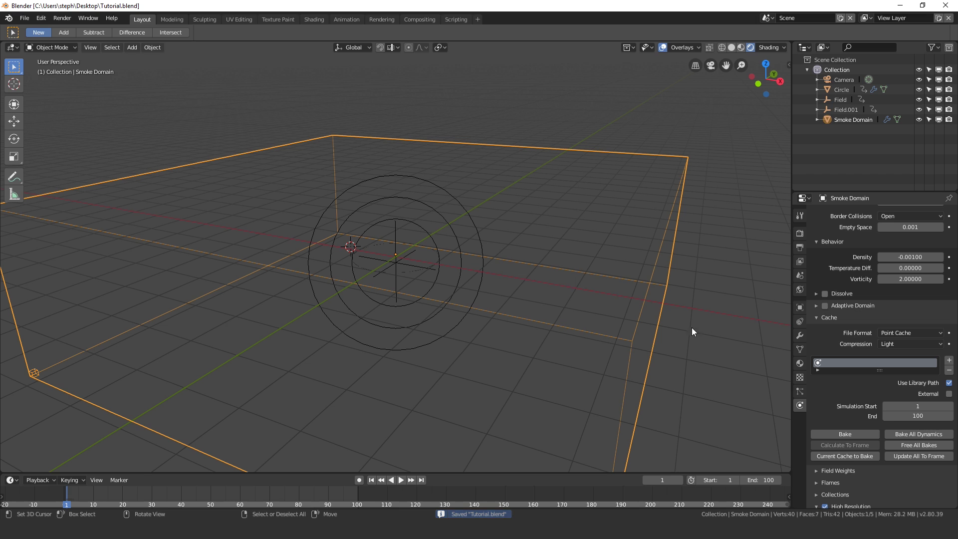
- Bake the smoke domain's point cache for simulation frames 1 to 100
{"action": "left_click", "coordinate": [852, 436]}
{"action": "right_click", "coordinate": [518, 242], "text": "shift"}
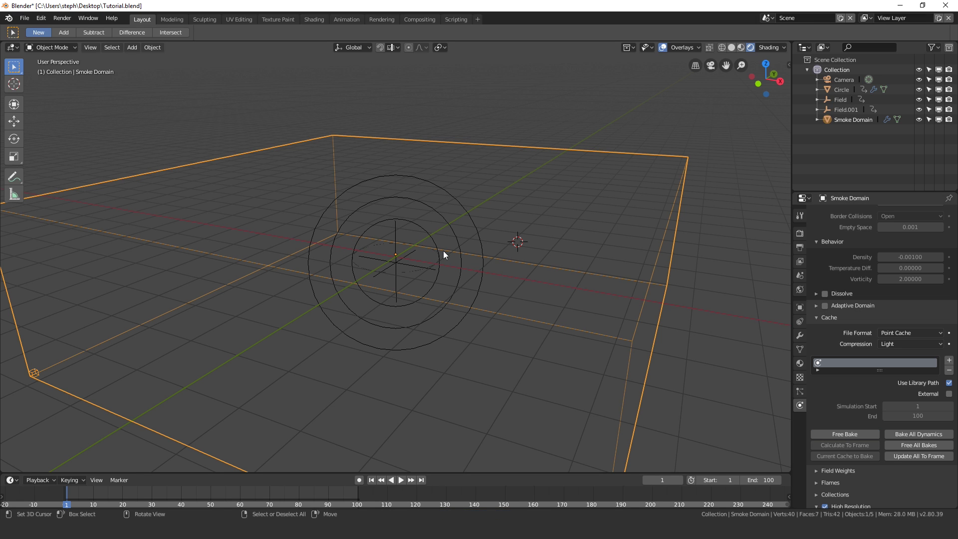
{"action": "scroll", "coordinate": [413, 284], "scroll_direction": "down", "scroll_amount": 3}
{"action": "middle_click_drag", "start_coordinate": [412, 283], "coordinate": [448, 285]}
{"action": "scroll", "coordinate": [401, 353], "scroll_direction": "up", "scroll_amount": 5}
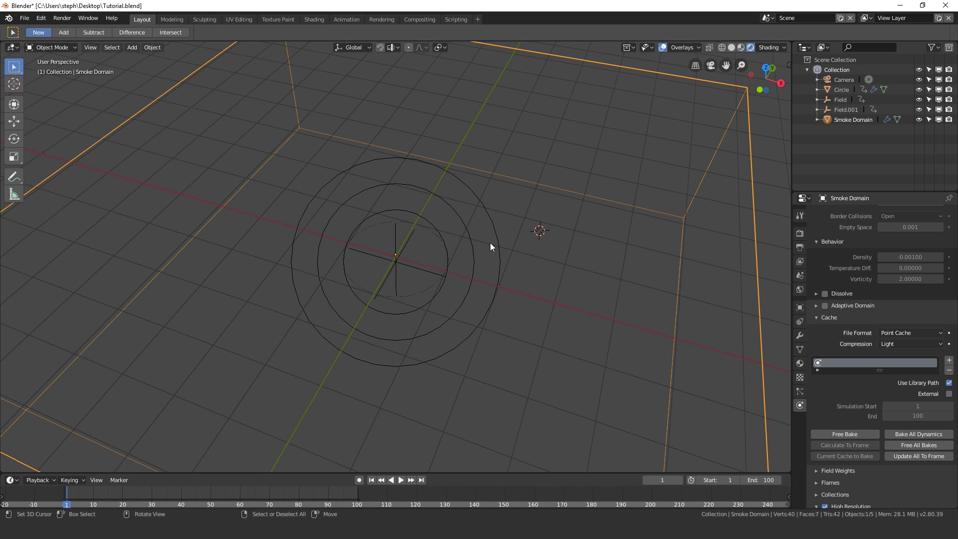
{"action": "scroll", "coordinate": [491, 242], "scroll_direction": "down", "scroll_amount": 2}
{"action": "mouse_move", "coordinate": [490, 243]}
{"action": "middle_mouse_down"}
{"action": "mouse_move", "coordinate": [462, 211]}
{"action": "mouse_move", "coordinate": [486, 242]}
{"action": "middle_mouse_up"}
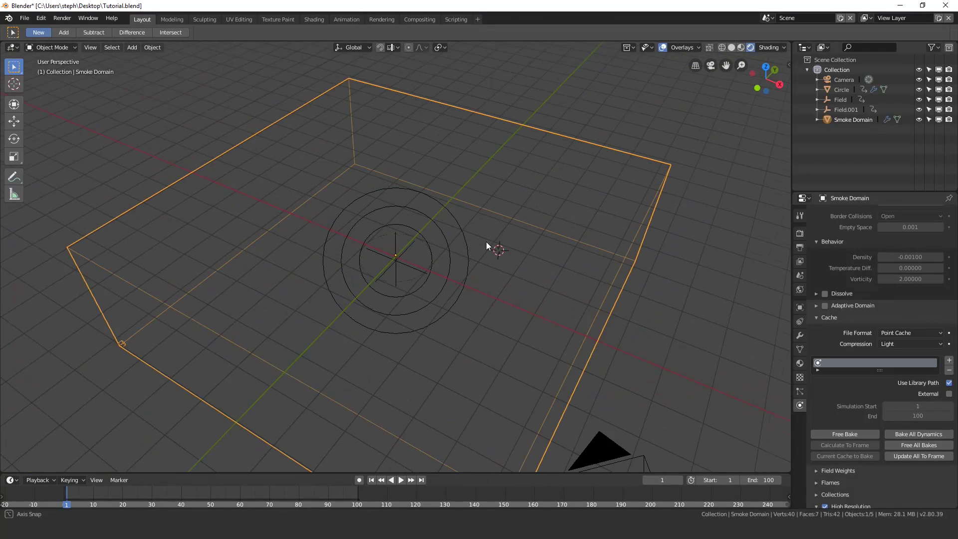
{"action": "scroll", "coordinate": [450, 283], "scroll_direction": "up", "scroll_amount": 2}
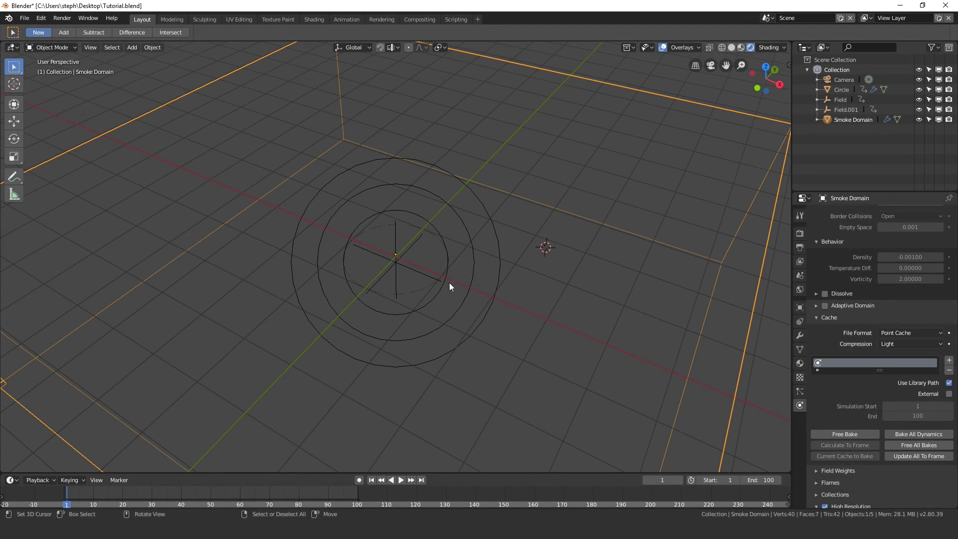
- Inspect the baked flame at frames 49 and 31 from a steep overhead angle
{"action": "left_click", "coordinate": [209, 493]}
{"action": "scroll", "coordinate": [440, 190], "scroll_direction": "down", "scroll_amount": 3}
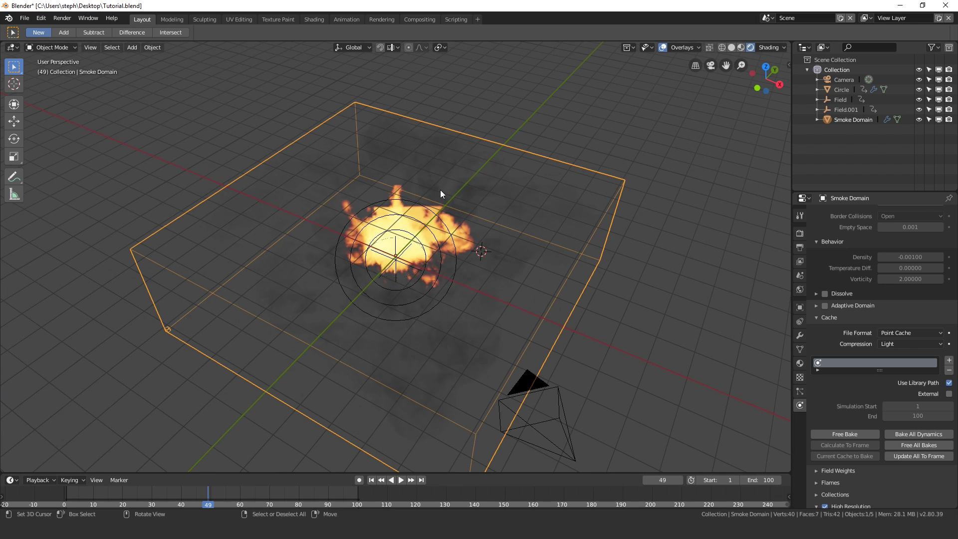
{"action": "middle_click_drag", "start_coordinate": [440, 189], "coordinate": [471, 248]}
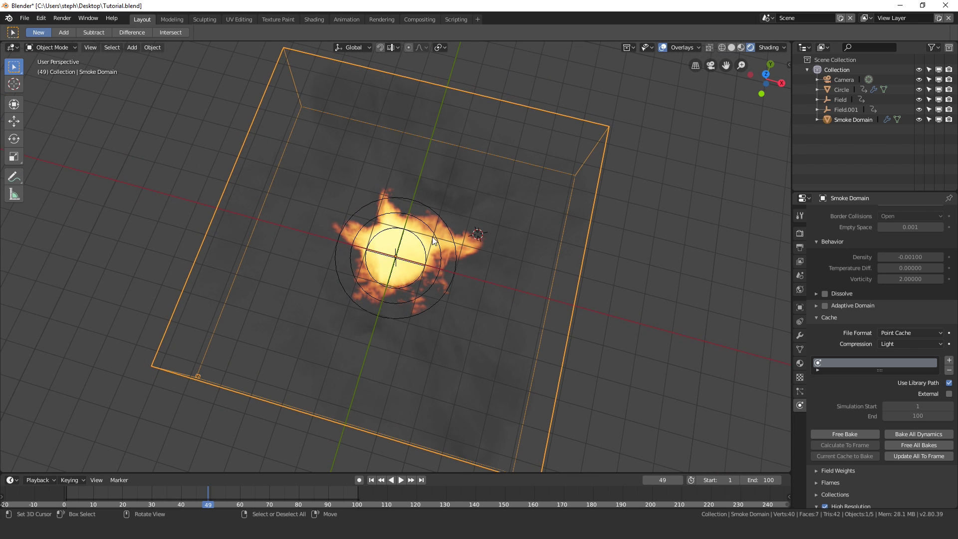
{"action": "left_click", "coordinate": [156, 493]}
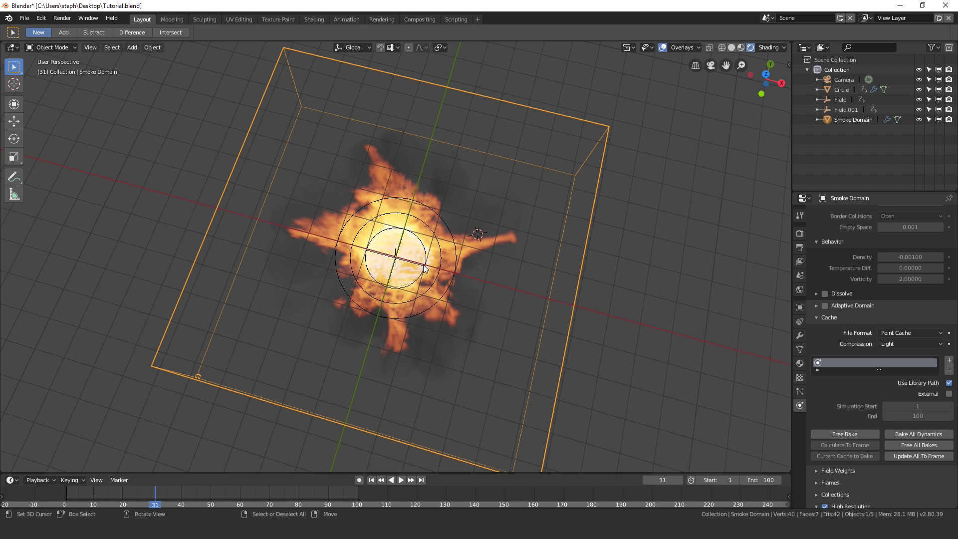
- Enable Bloom in the Eevee render settings, expand its options, and try out a higher Threshold
{"action": "left_click", "coordinate": [802, 233]}
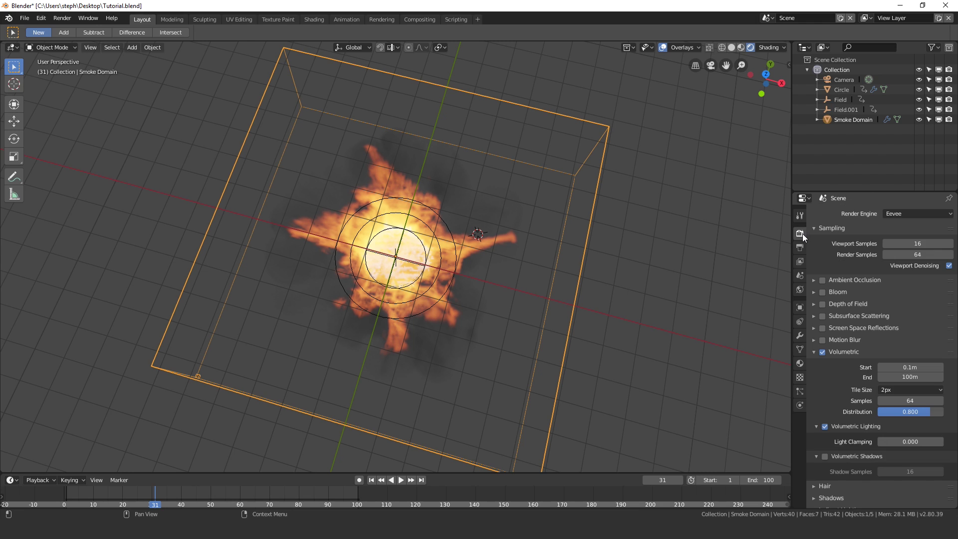
{"action": "left_click", "coordinate": [823, 293]}
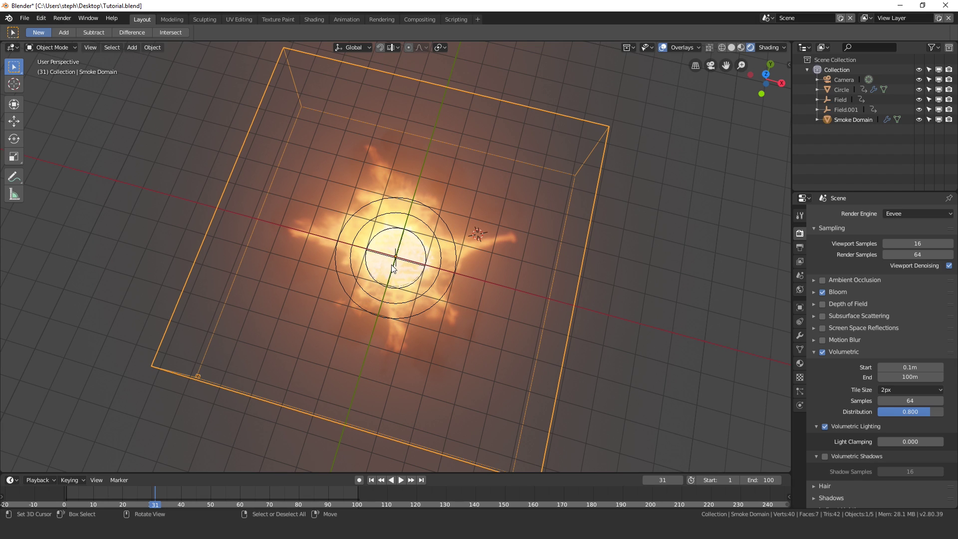
{"action": "left_click", "coordinate": [849, 291]}
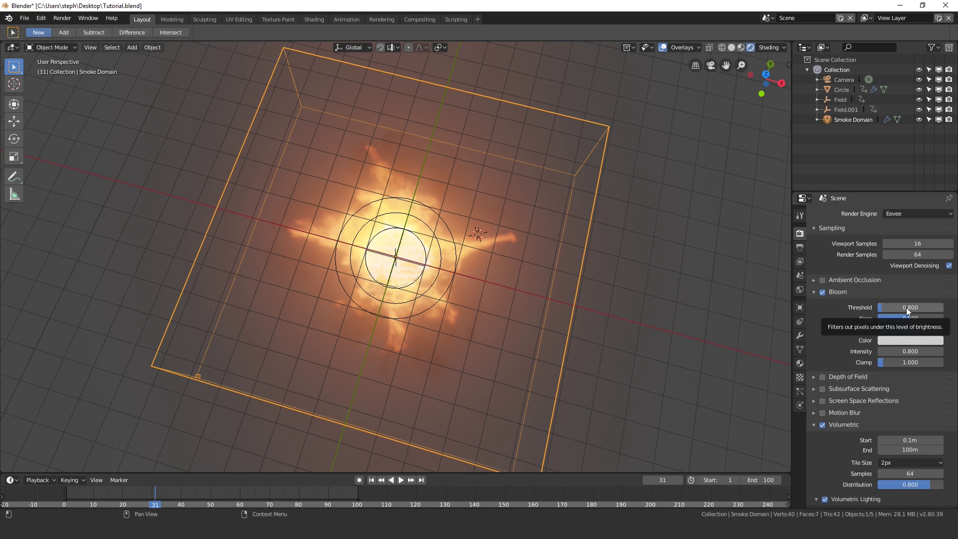
{"action": "left_click_drag", "start_coordinate": [903, 308], "coordinate": [957, 308]}
{"action": "key", "text": "Escape"}
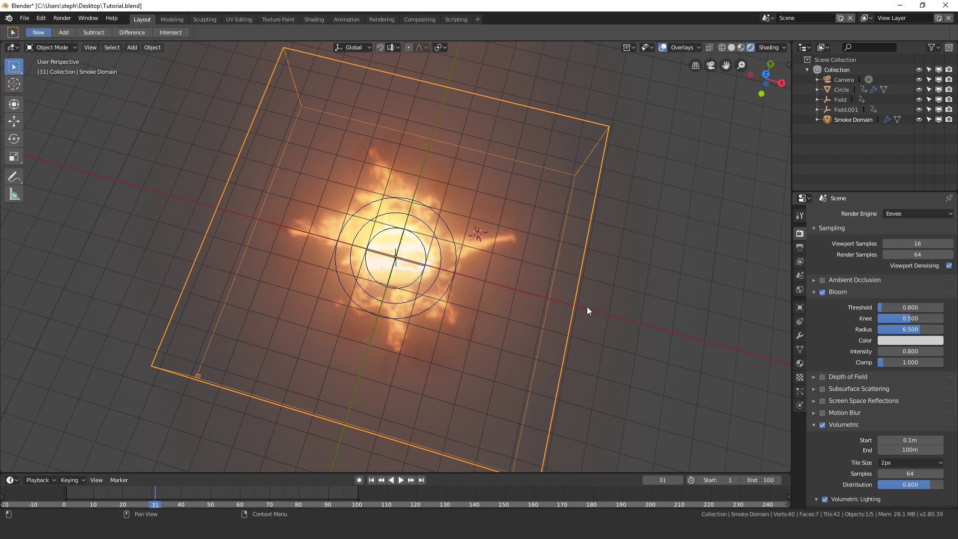
- Look through the camera and move it back along its local Z axis so the whole flame fits the frame
{"action": "scroll", "coordinate": [444, 277], "scroll_direction": "down", "scroll_amount": 2}
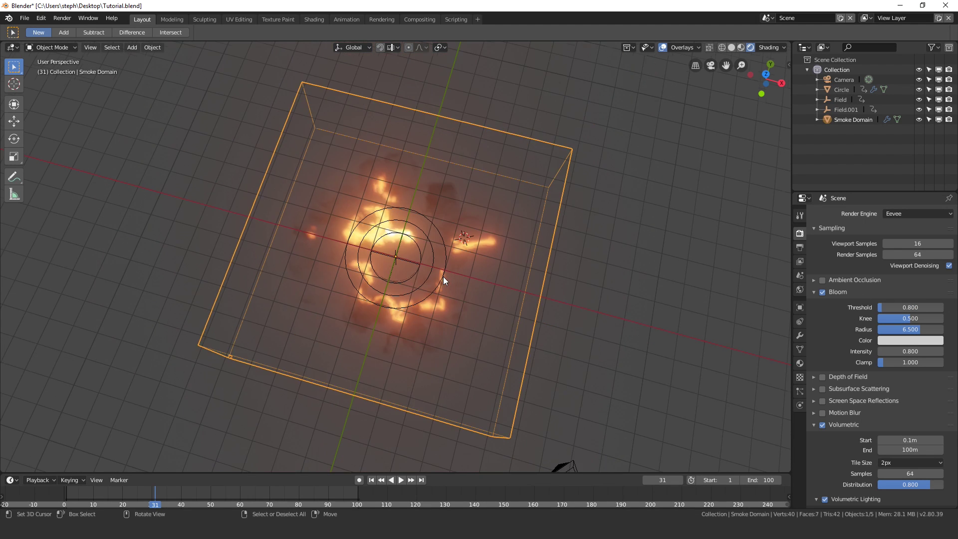
{"action": "key", "text": "KP_7"}
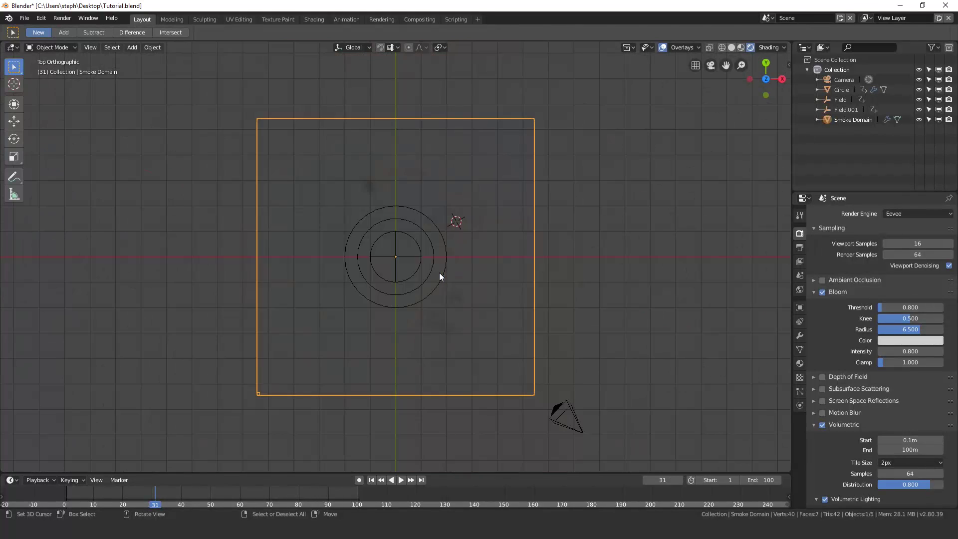
{"action": "scroll", "coordinate": [439, 273], "scroll_direction": "up", "scroll_amount": 2}
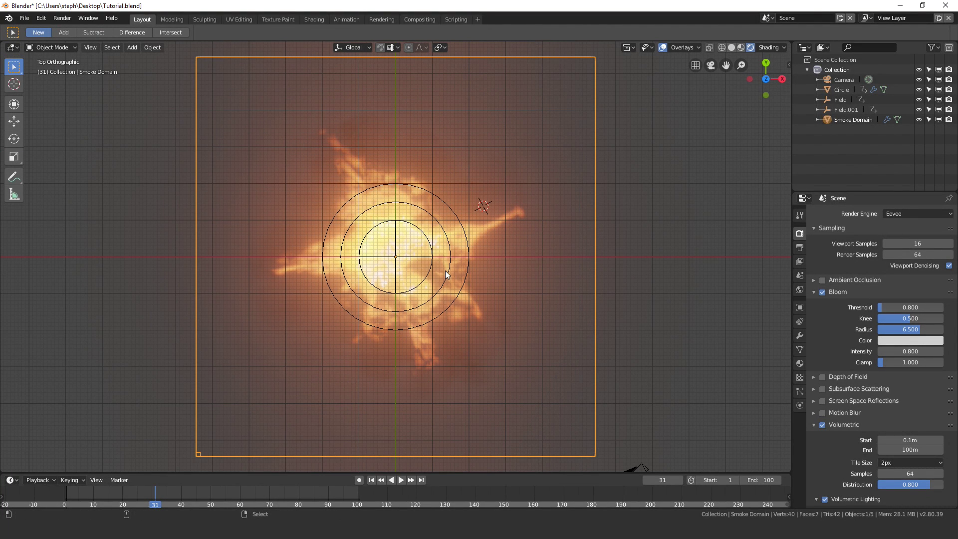
{"action": "key", "text": "KP_0"}
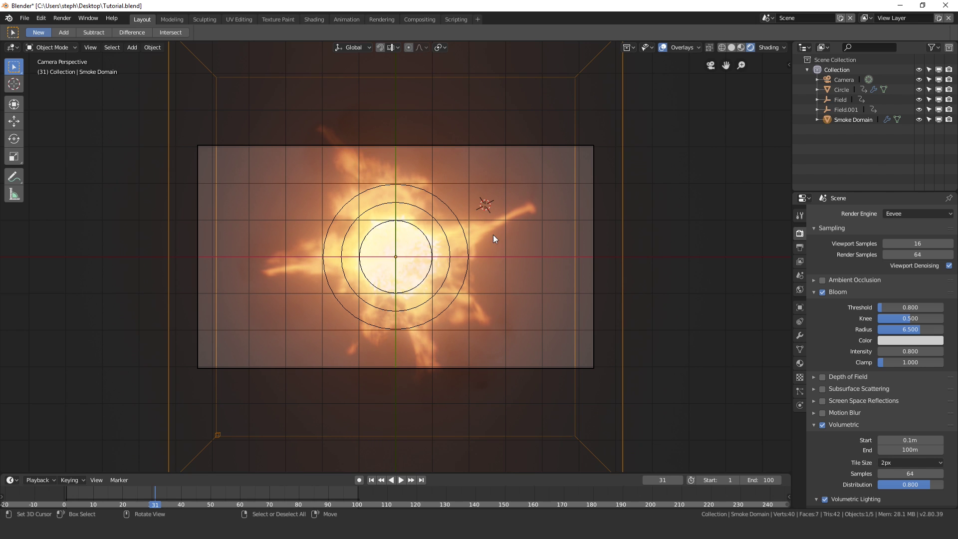
{"action": "left_click", "coordinate": [595, 252]}
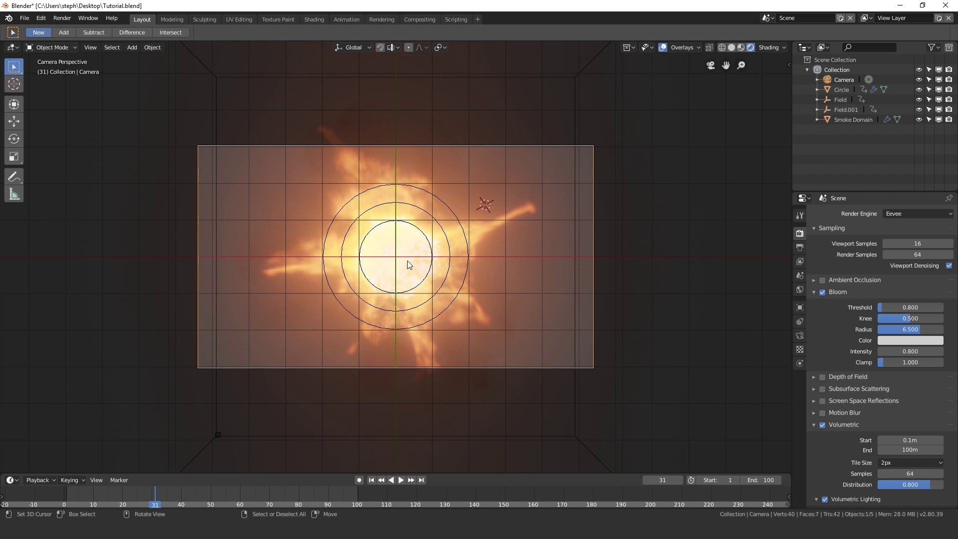
{"action": "key", "text": "g"}
{"action": "key", "text": "z"}
{"action": "key", "text": "z"}
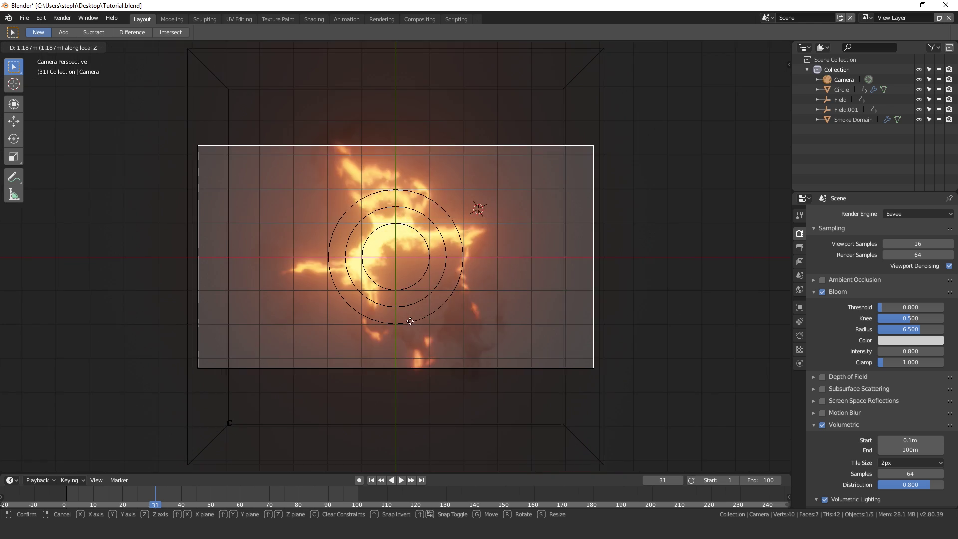
{"action": "left_click", "coordinate": [419, 388]}
{"action": "scroll", "coordinate": [421, 291], "scroll_direction": "up", "scroll_amount": 2}
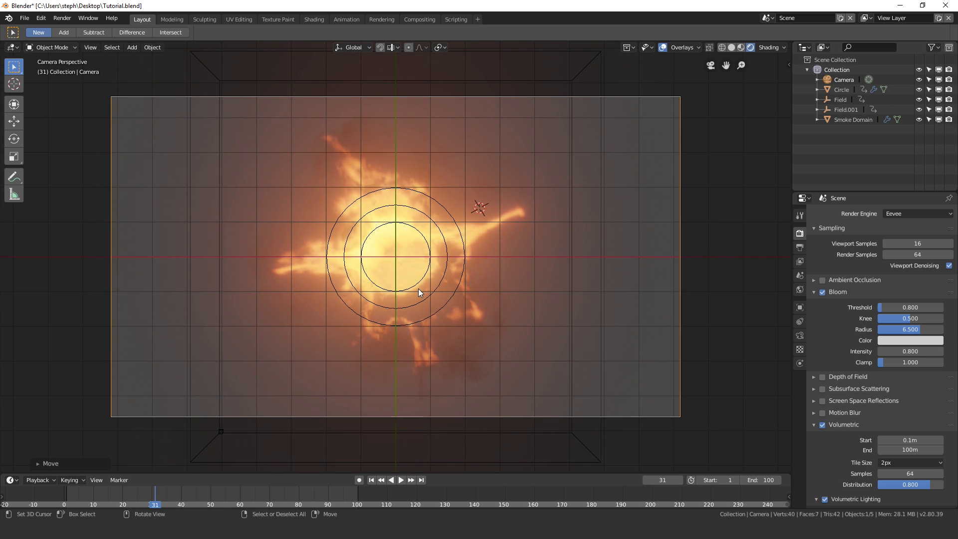
{"action": "scroll", "coordinate": [418, 293], "scroll_direction": "up", "scroll_amount": 1}
- Play back the baked fire through the camera from the early frames, and return the timeline to frame 1
{"action": "key", "text": "space"}
{"action": "left_click", "coordinate": [92, 495]}
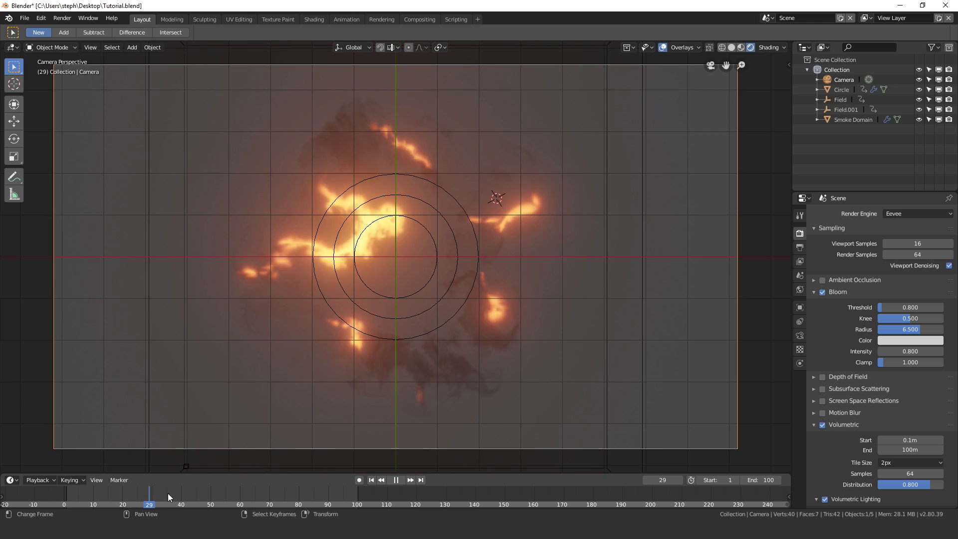
{"action": "key", "text": "space"}
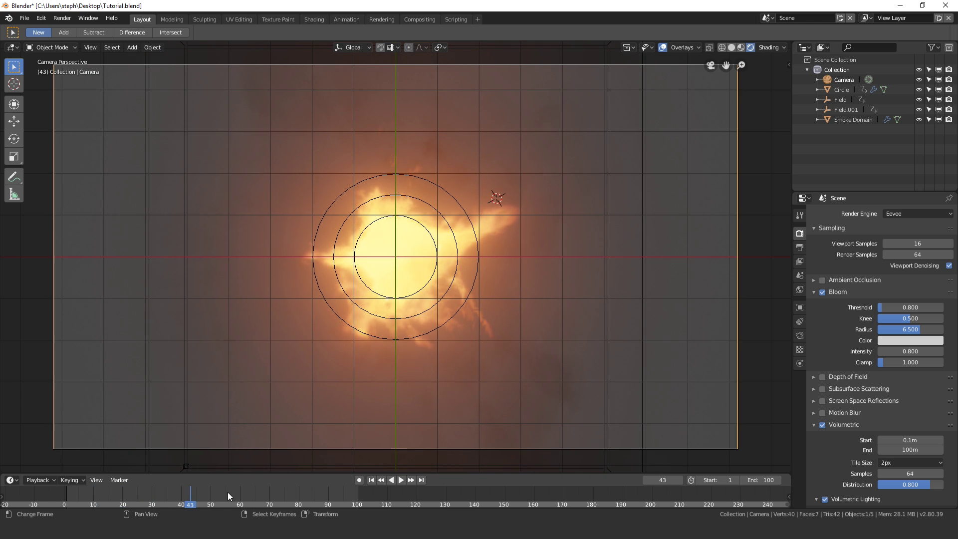
{"action": "key", "text": "space"}
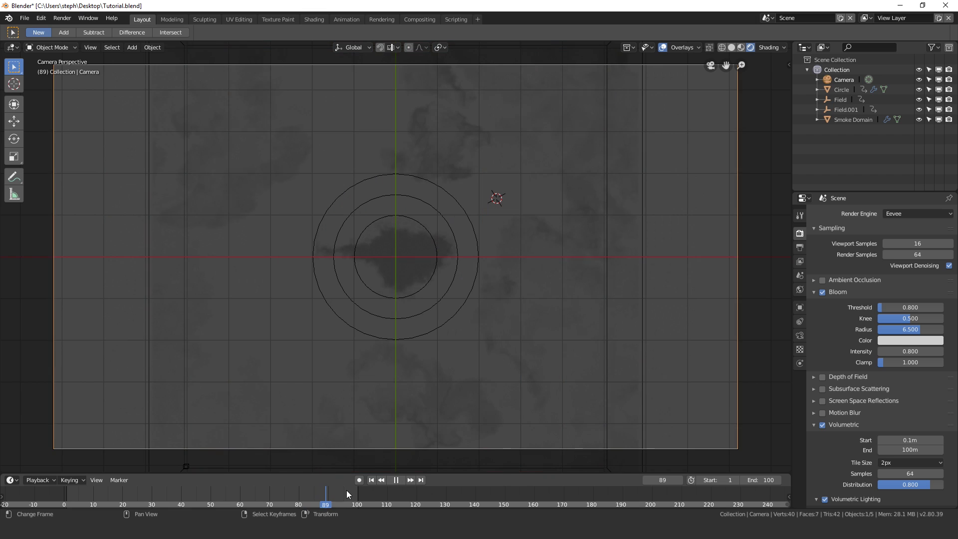
{"action": "key", "text": "space"}
{"action": "left_click", "coordinate": [371, 480]}
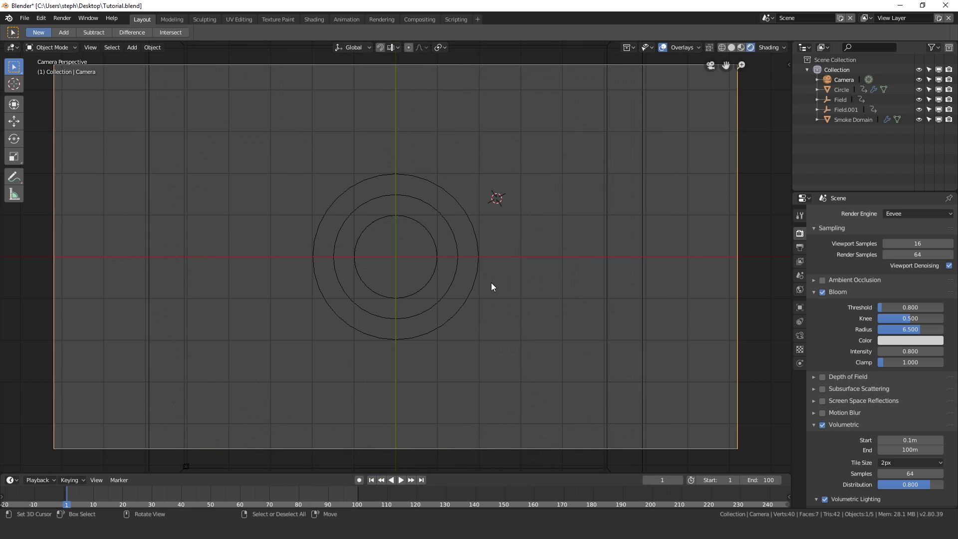
- Set the timeline to frame 25 and save the Tutorial.blend file
{"action": "left_click", "coordinate": [429, 404]}
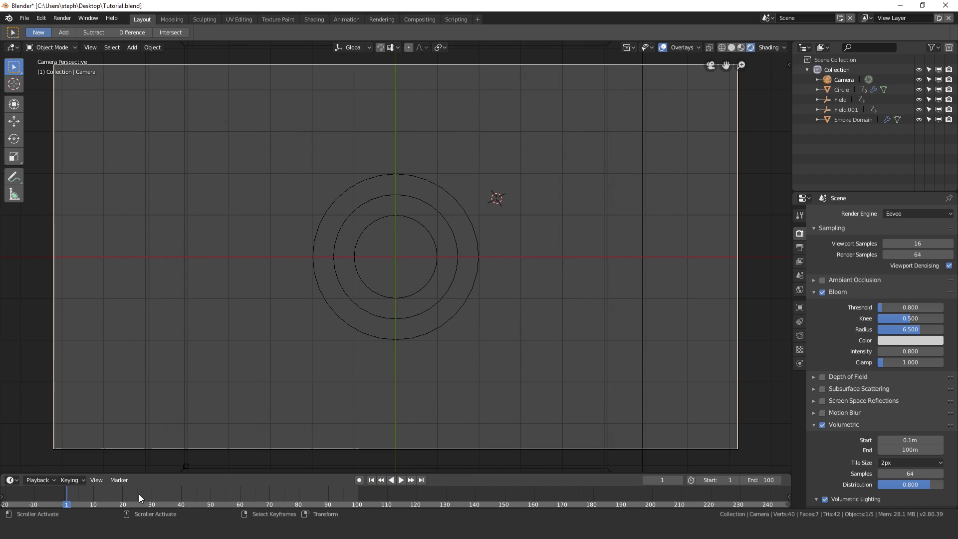
{"action": "left_click", "coordinate": [137, 494]}
{"action": "key", "text": "ctrl+s"}
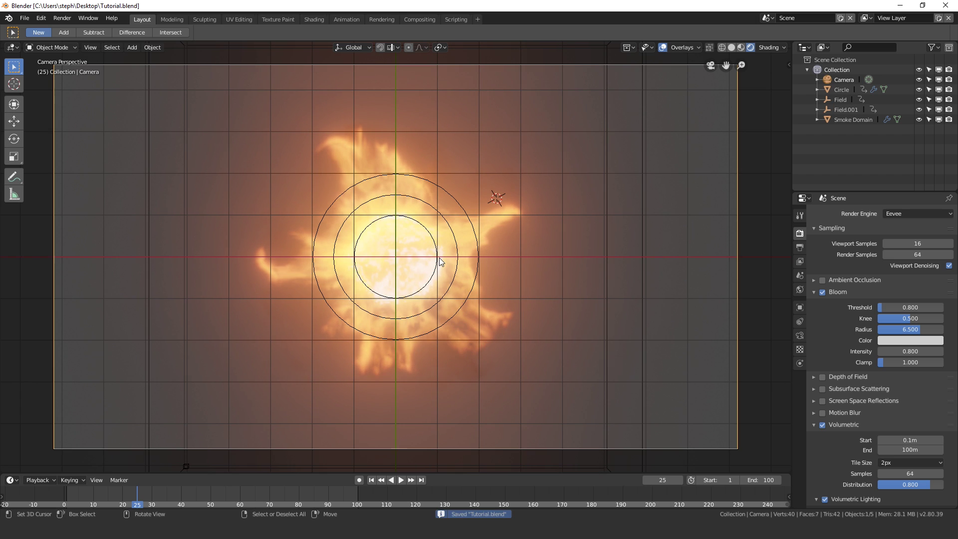
- Compare the flame in Solid shading with its Rendered look, ending in Rendered shading
{"action": "key", "text": "z"}
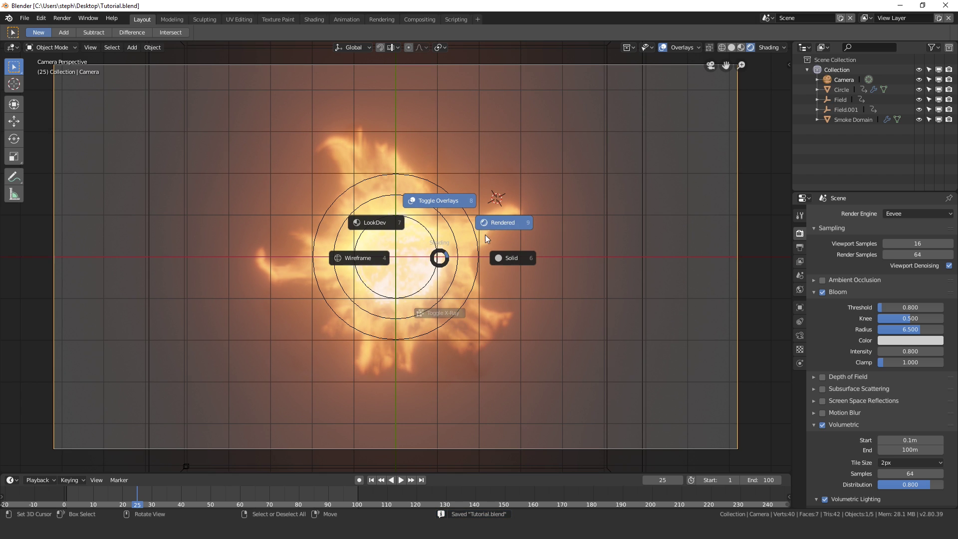
{"action": "left_click", "coordinate": [549, 219]}
{"action": "key", "text": "z"}
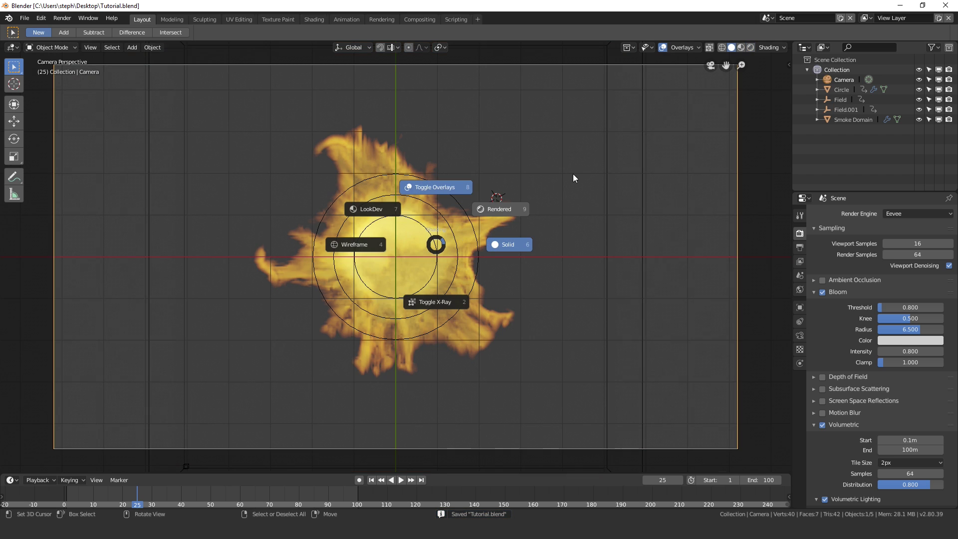
{"action": "left_click", "coordinate": [574, 175]}
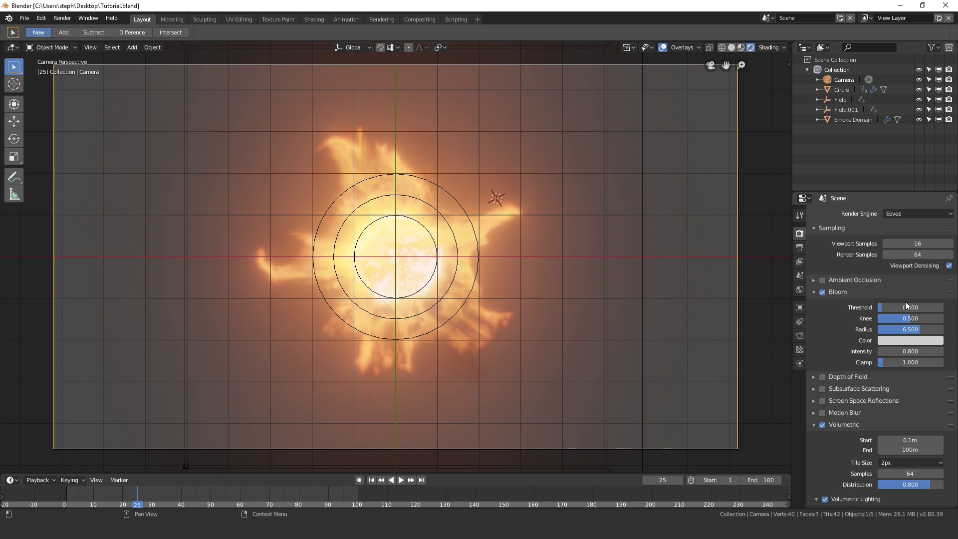
- Set the Bloom Threshold to 2 and undo a small trial reduction of the Bloom Intensity
{"action": "left_click", "coordinate": [900, 304]}
{"action": "type", "text": "2"}
{"action": "key", "text": "Return"}
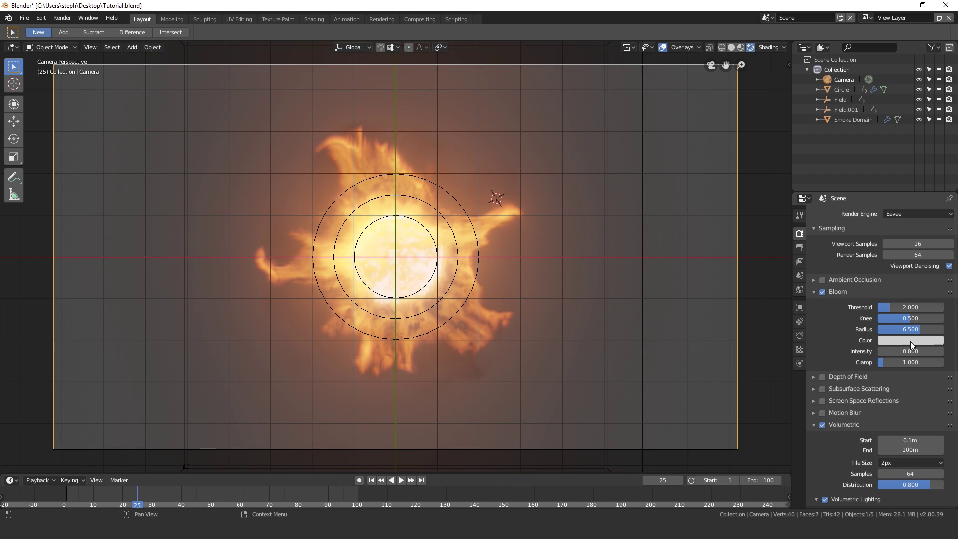
{"action": "left_click", "coordinate": [881, 352]}
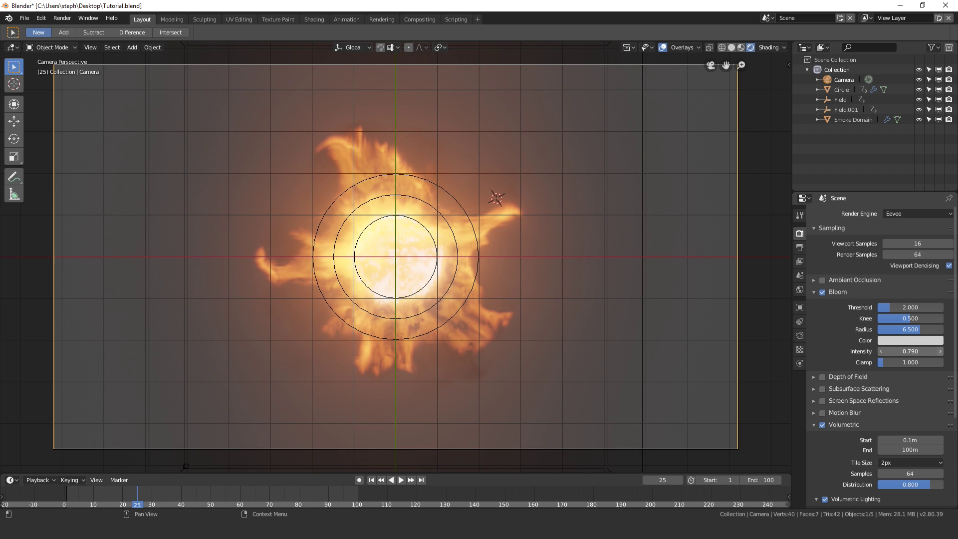
{"action": "key", "text": "ctrl+z"}
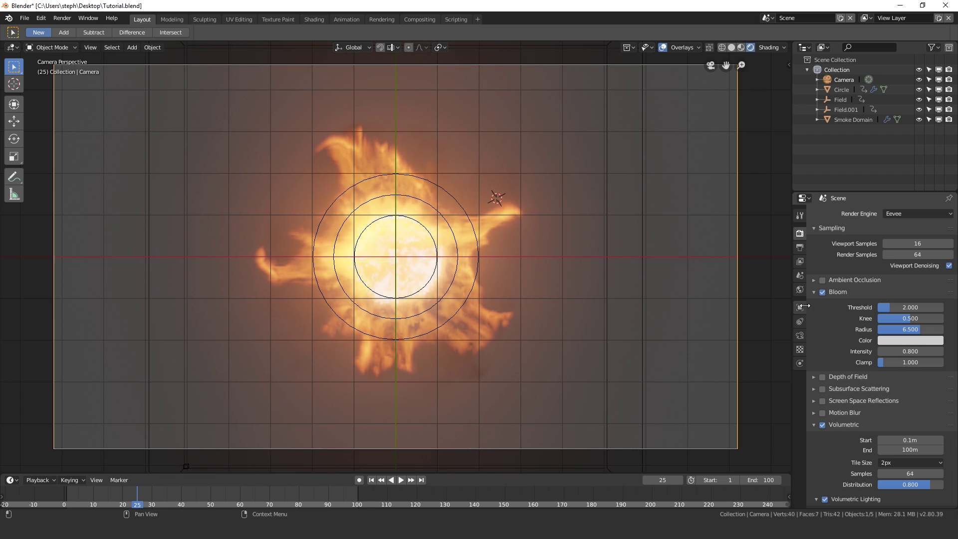
- Set the world background color to black
{"action": "left_click", "coordinate": [801, 289]}
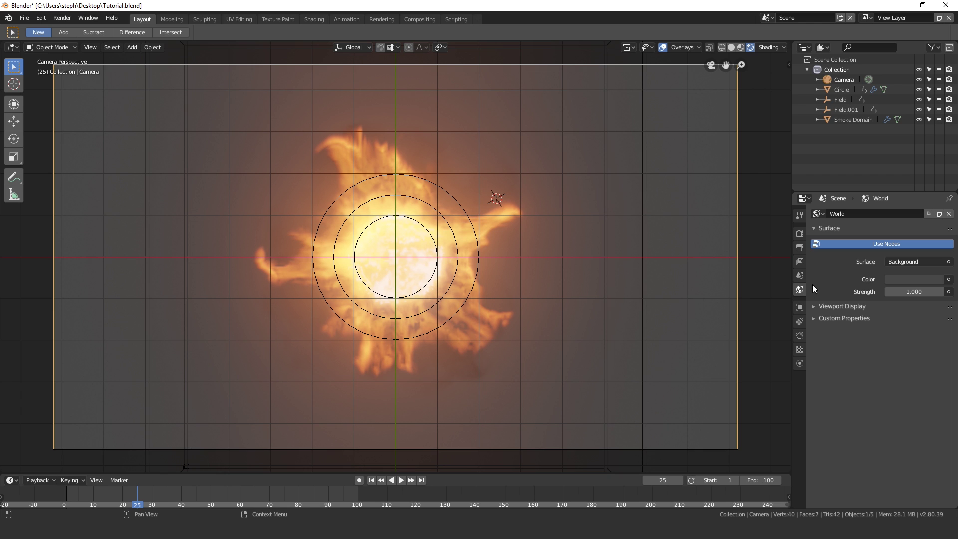
{"action": "left_click", "coordinate": [910, 277]}
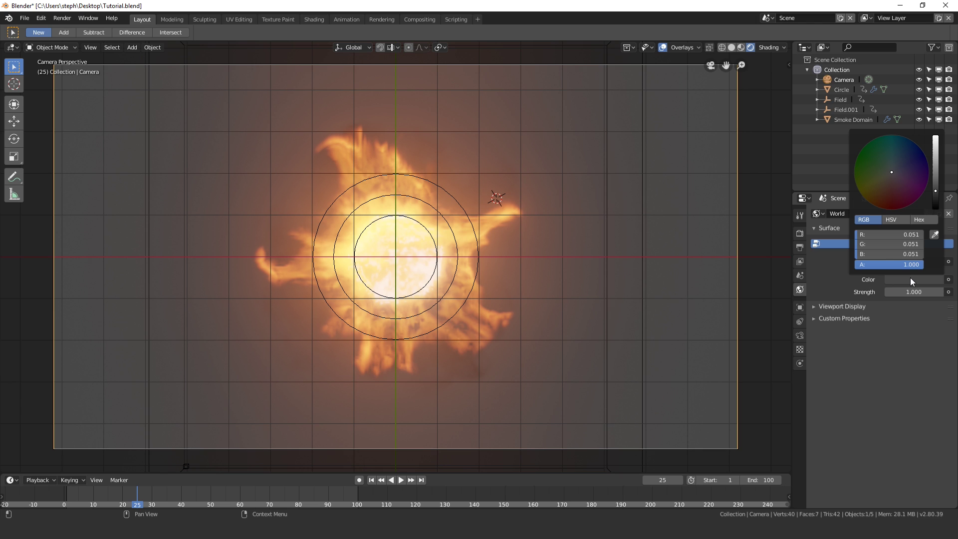
{"action": "left_click", "coordinate": [935, 209]}
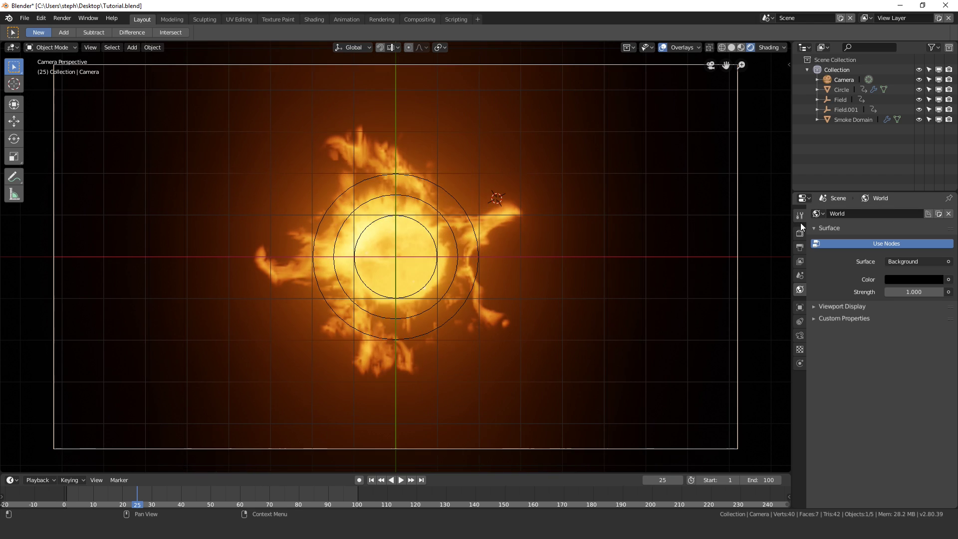
- Raise the Bloom Threshold in the Eevee render settings to a value above 4
{"action": "left_click", "coordinate": [800, 233]}
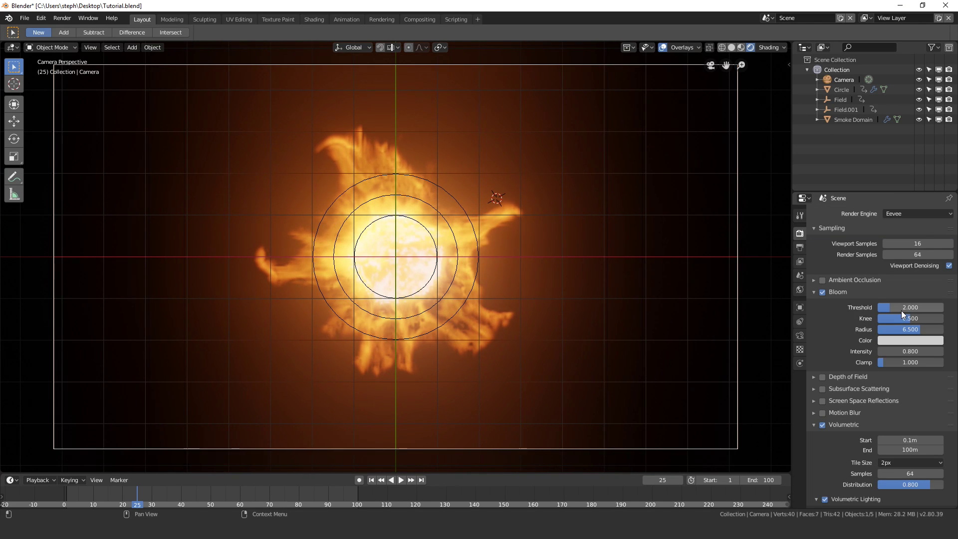
{"action": "mouse_move", "coordinate": [893, 308]}
{"action": "left_mouse_down"}
{"action": "mouse_move", "coordinate": [912, 307]}
{"action": "mouse_move", "coordinate": [899, 308]}
{"action": "left_mouse_up"}
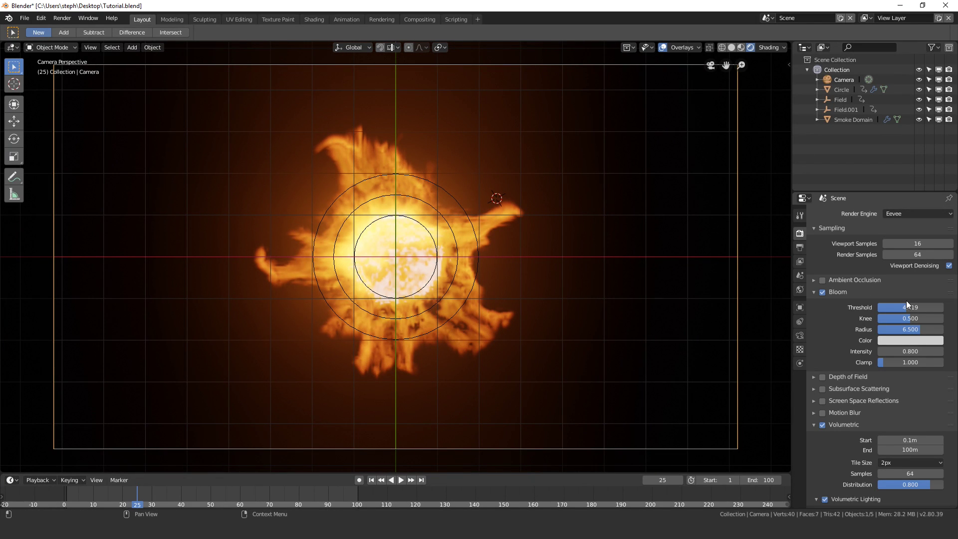
- Lower the Bloom Threshold to about 3.774 and save the file
{"action": "left_click_drag", "start_coordinate": [907, 306], "coordinate": [903, 307]}
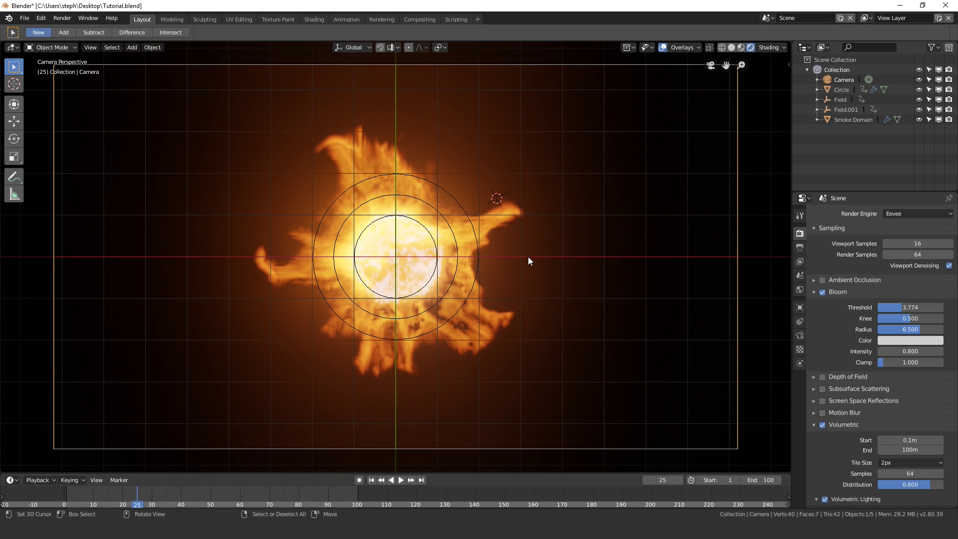
{"action": "key", "text": "ctrl+s"}
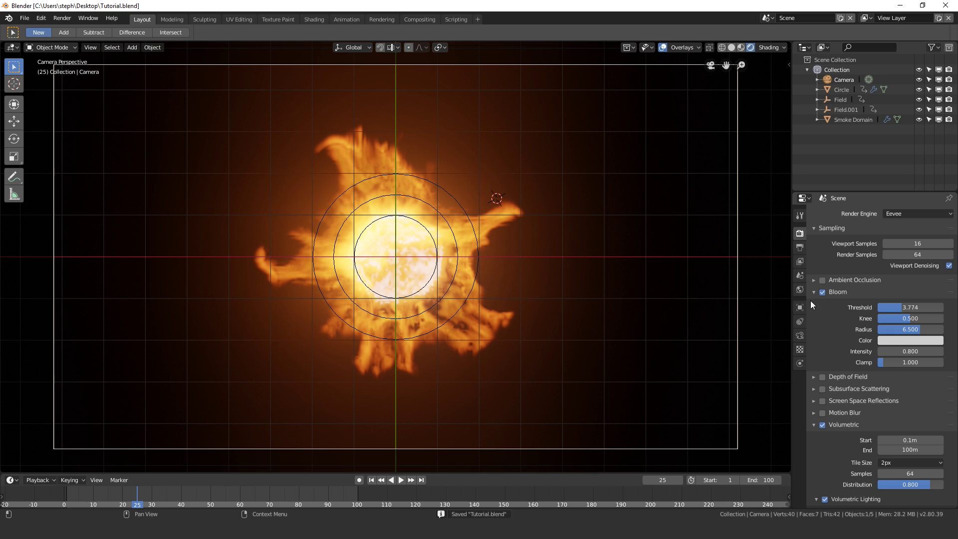
- Create a folder named Pics on the Desktop and set it as the render output path
{"action": "left_click", "coordinate": [803, 248]}
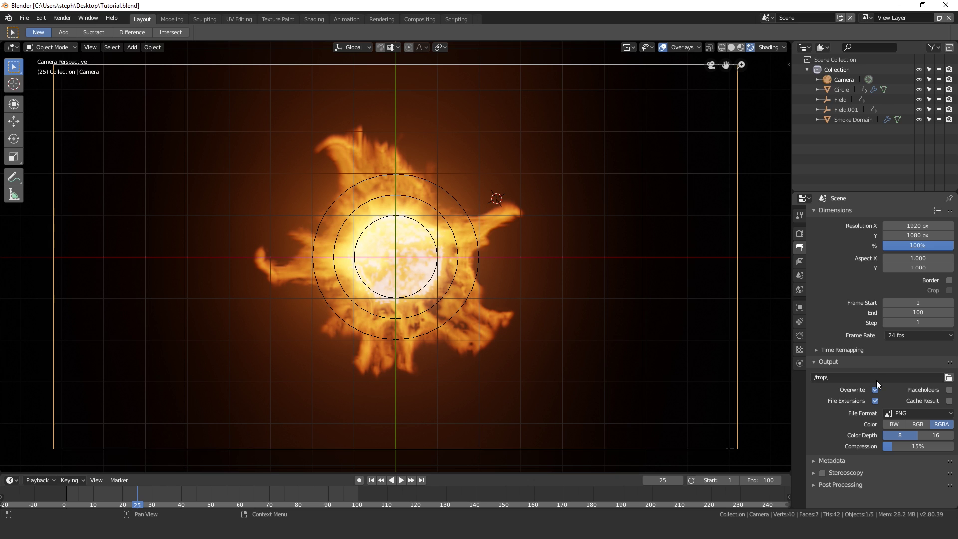
{"action": "left_click", "coordinate": [949, 378]}
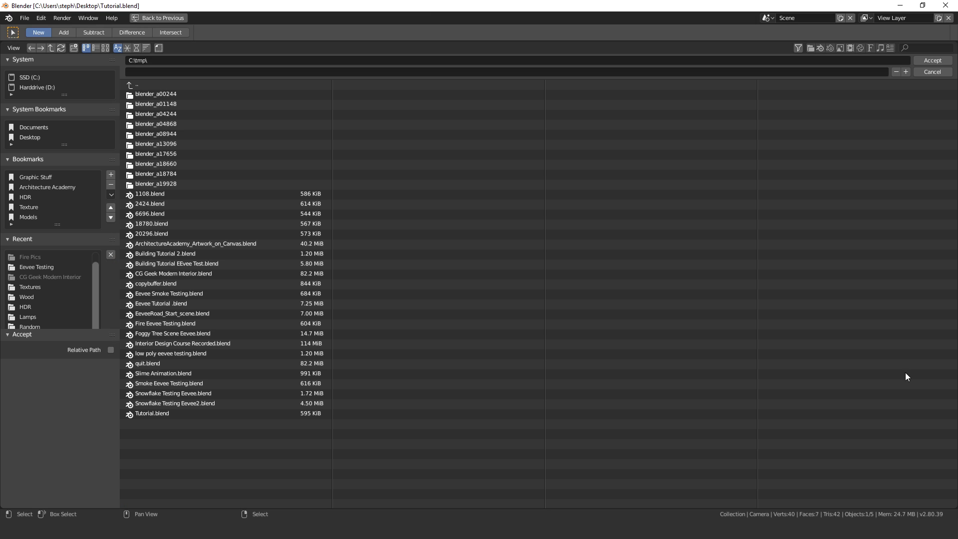
{"action": "left_click", "coordinate": [35, 138]}
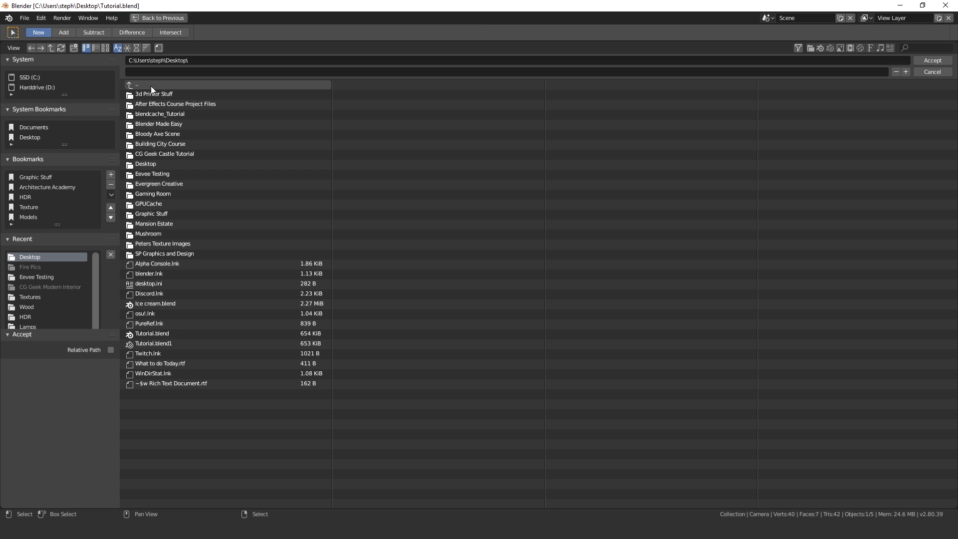
{"action": "left_click", "coordinate": [74, 48]}
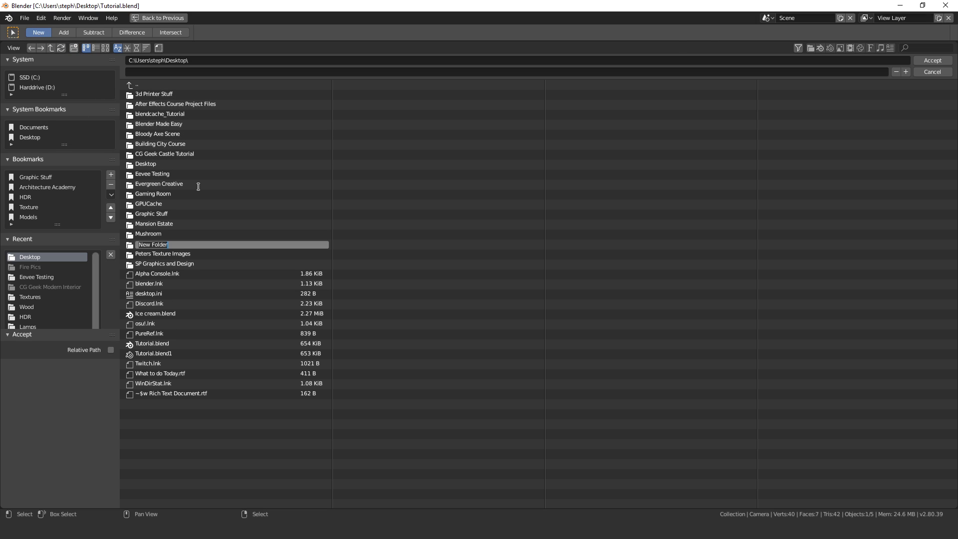
{"action": "type", "text": "Pics"}
{"action": "key", "text": "Return"}
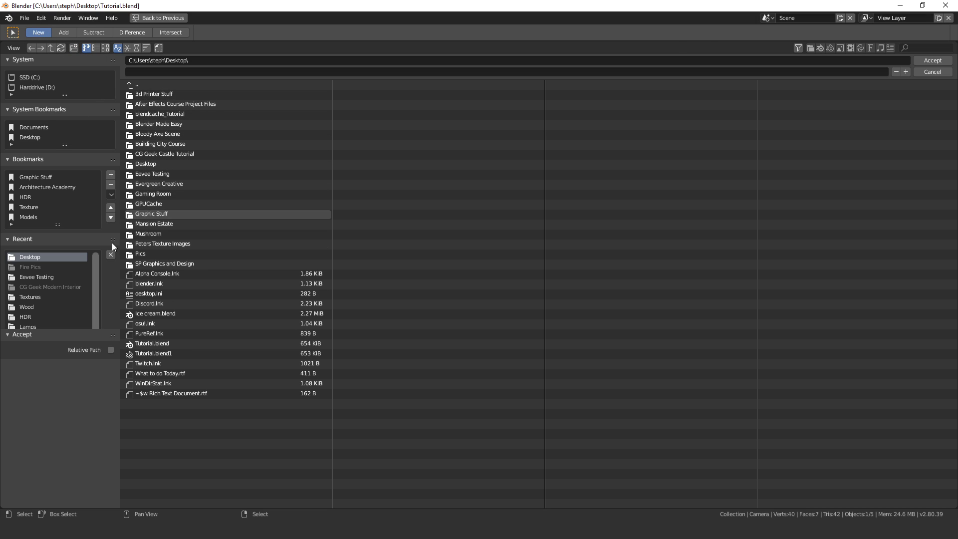
{"action": "double_click", "coordinate": [163, 255]}
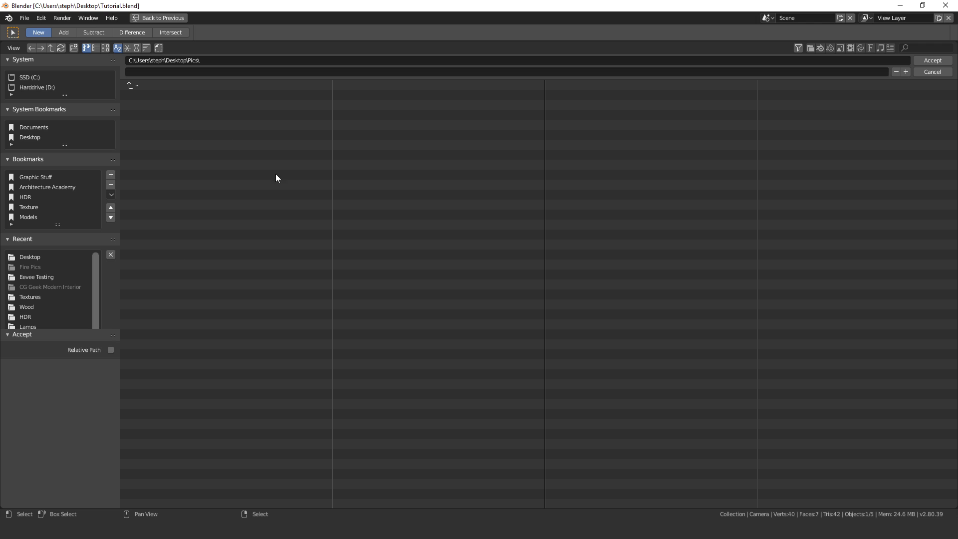
{"action": "left_click", "coordinate": [933, 60]}
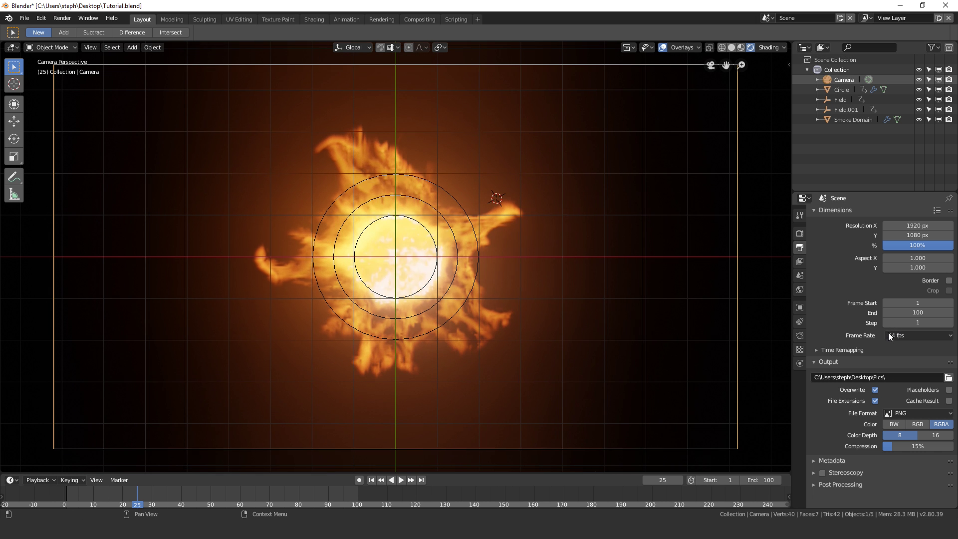
{"action": "left_click", "coordinate": [61, 18]}
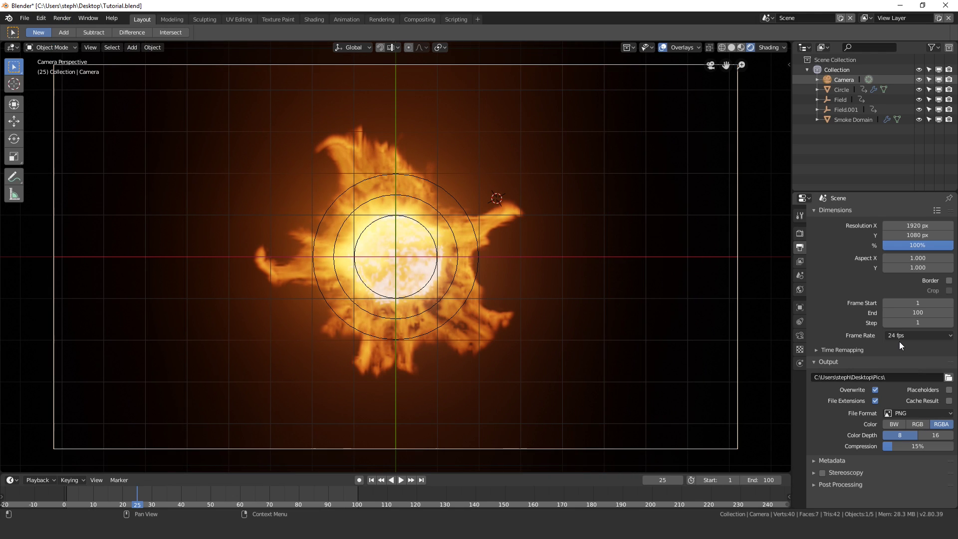
{"action": "left_click", "coordinate": [911, 413]}
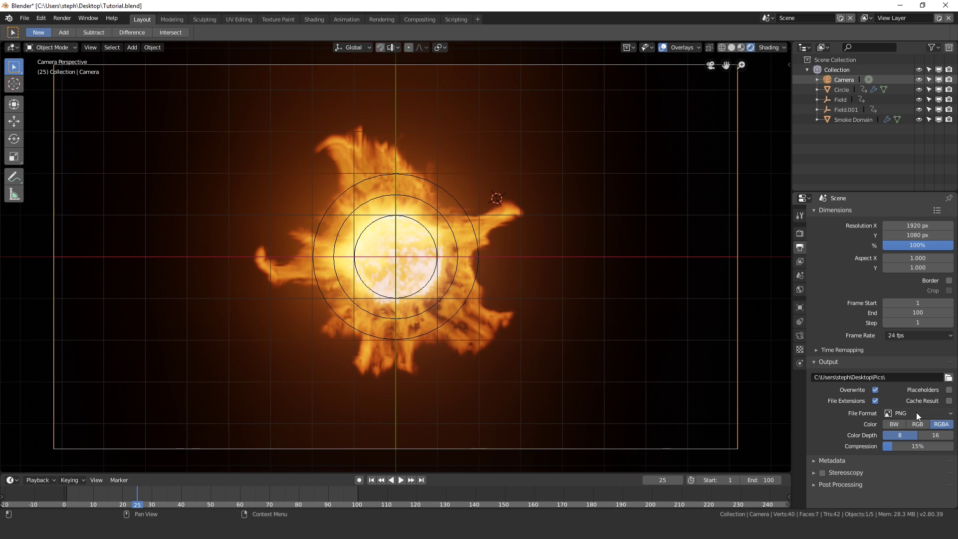
{"action": "left_click", "coordinate": [916, 412]}
{"action": "left_click", "coordinate": [778, 444]}
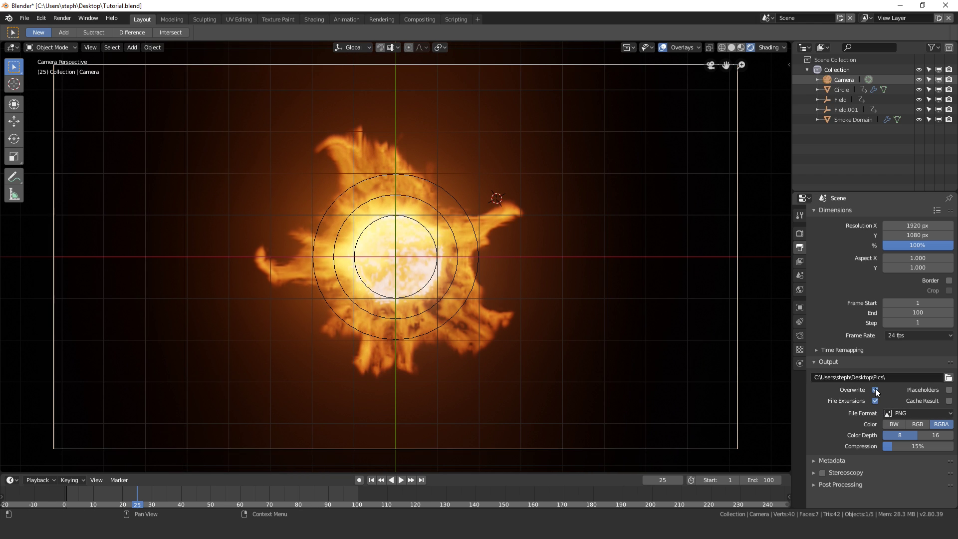
{"action": "key", "text": "ctrl+z"}
{"action": "left_click", "coordinate": [88, 18]}
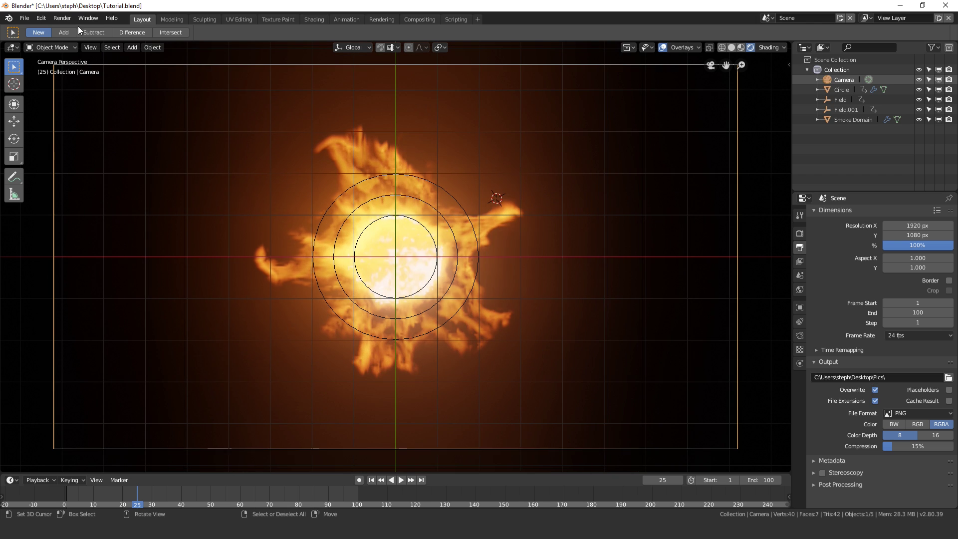
- Render the full animation as a PNG image sequence into the Pics folder
{"action": "left_click", "coordinate": [63, 20]}
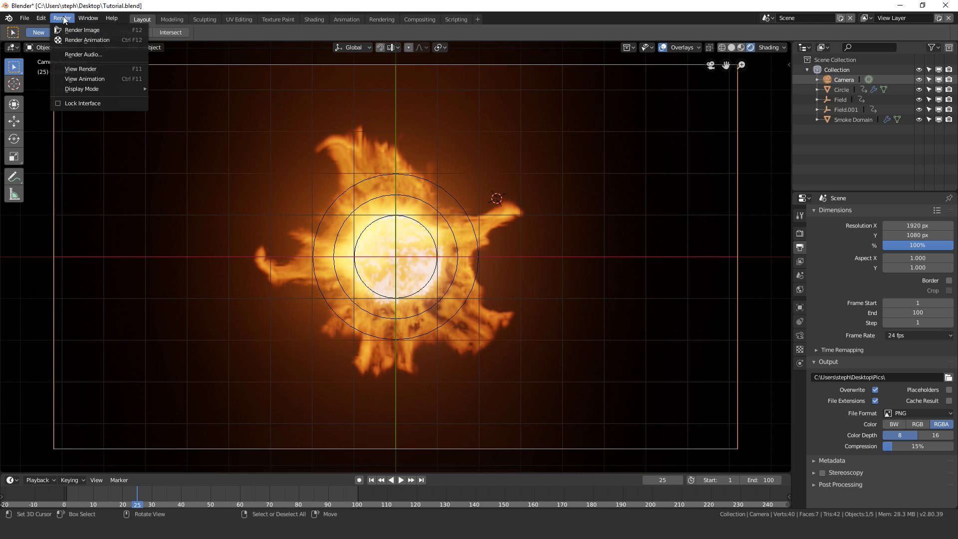
{"action": "left_click", "coordinate": [88, 41]}
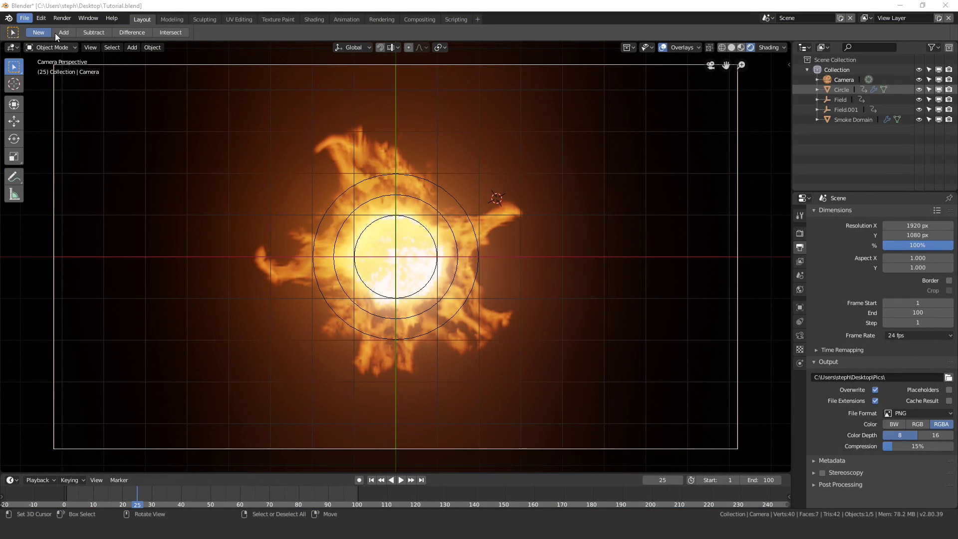
- Switch the 3D viewport to the Video Sequencer and return the timeline to frame 1
{"action": "left_click", "coordinate": [11, 47]}
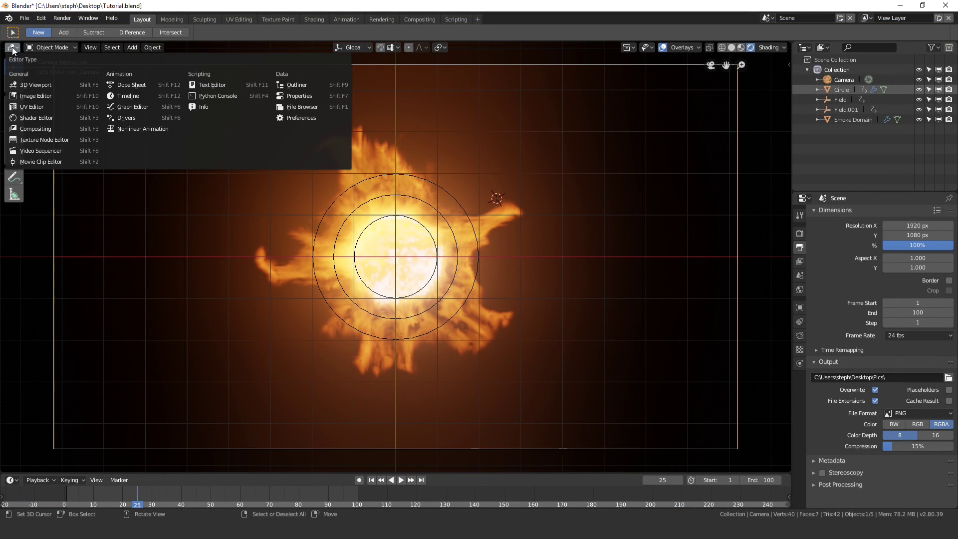
{"action": "left_click", "coordinate": [35, 150]}
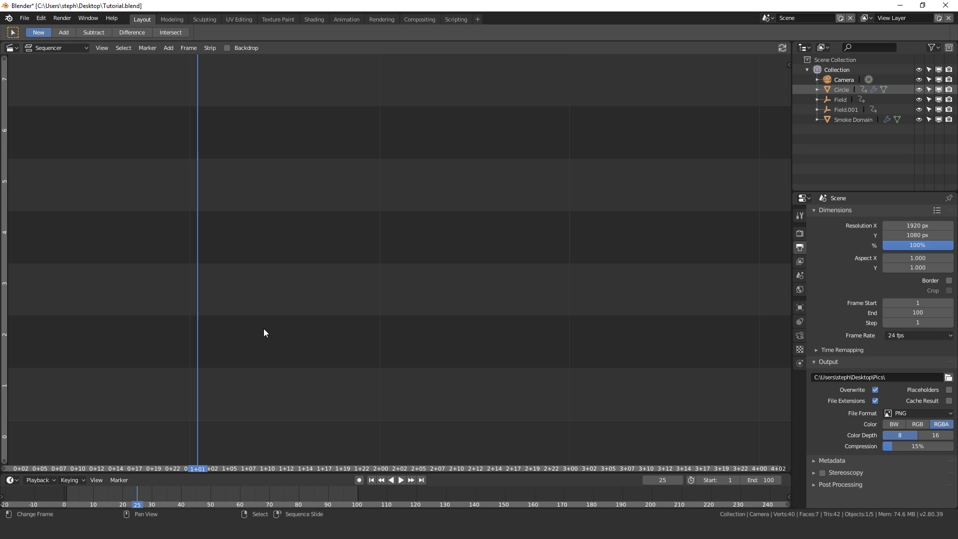
{"action": "left_click", "coordinate": [372, 480]}
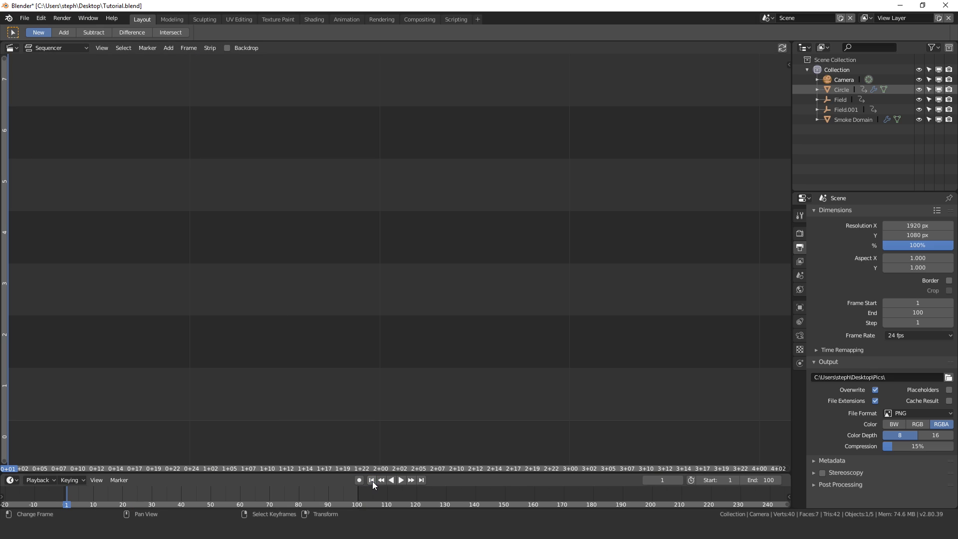
- Add all rendered images, 0001.png to 0100.png, from the Desktop's Pics folder as one image strip and fit it in view
{"action": "left_click", "coordinate": [168, 49]}
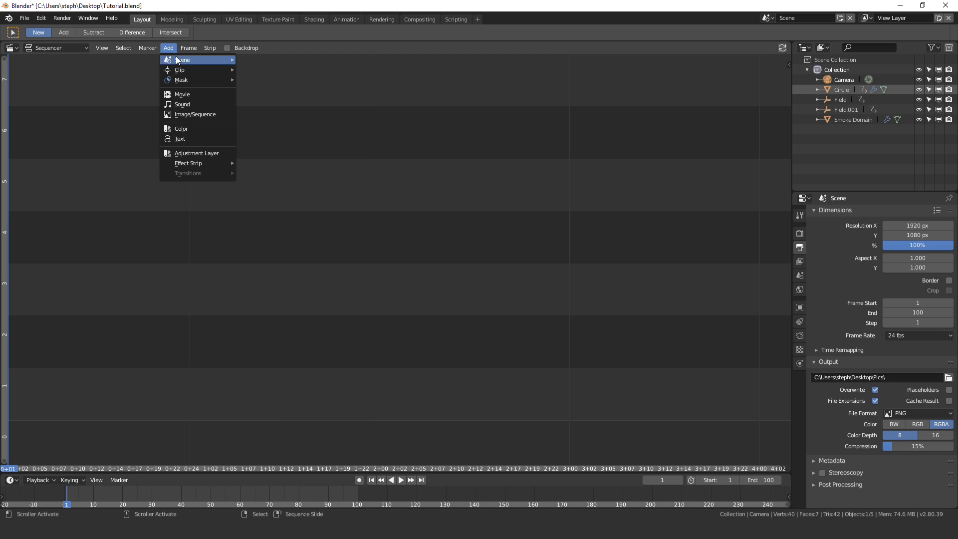
{"action": "left_click", "coordinate": [212, 115]}
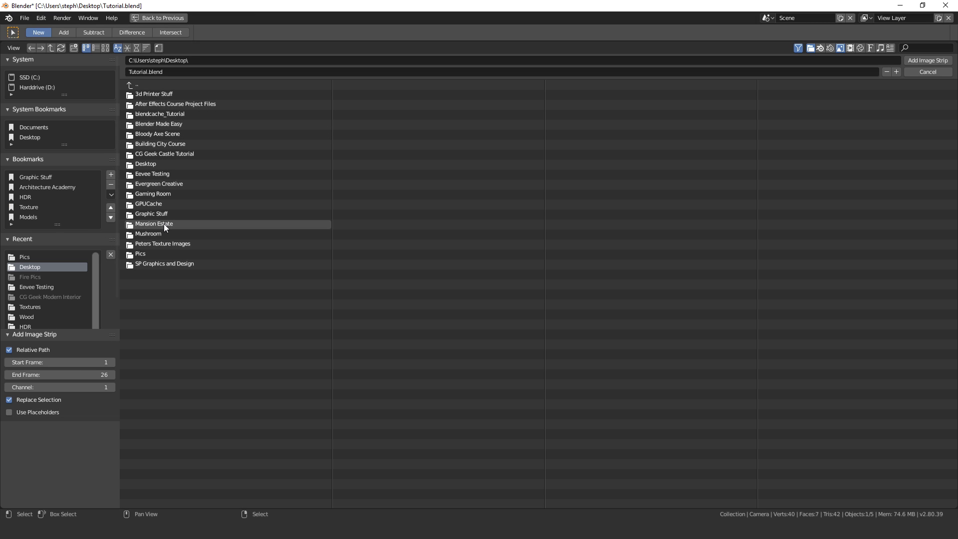
{"action": "left_click", "coordinate": [156, 254]}
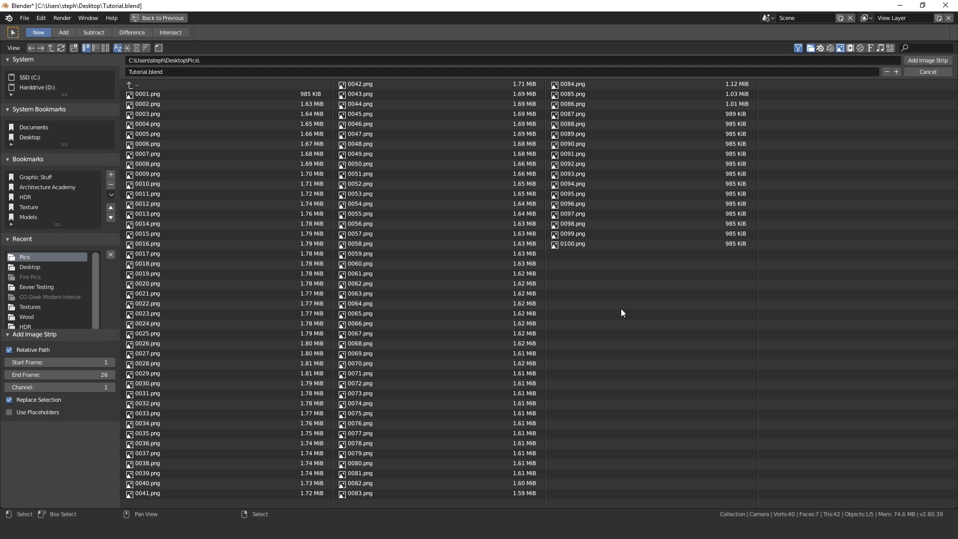
{"action": "key", "text": "a"}
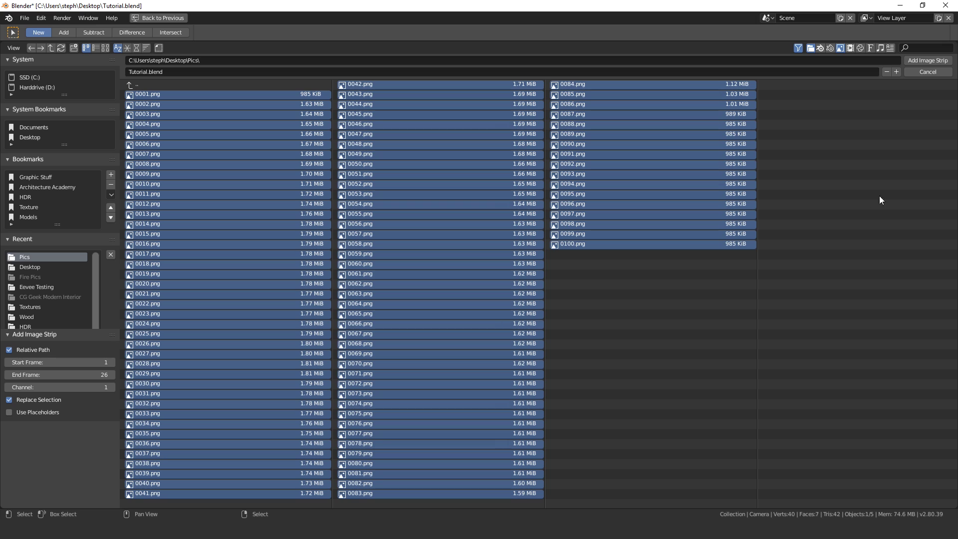
{"action": "left_click", "coordinate": [924, 61]}
{"action": "key", "text": "Home"}
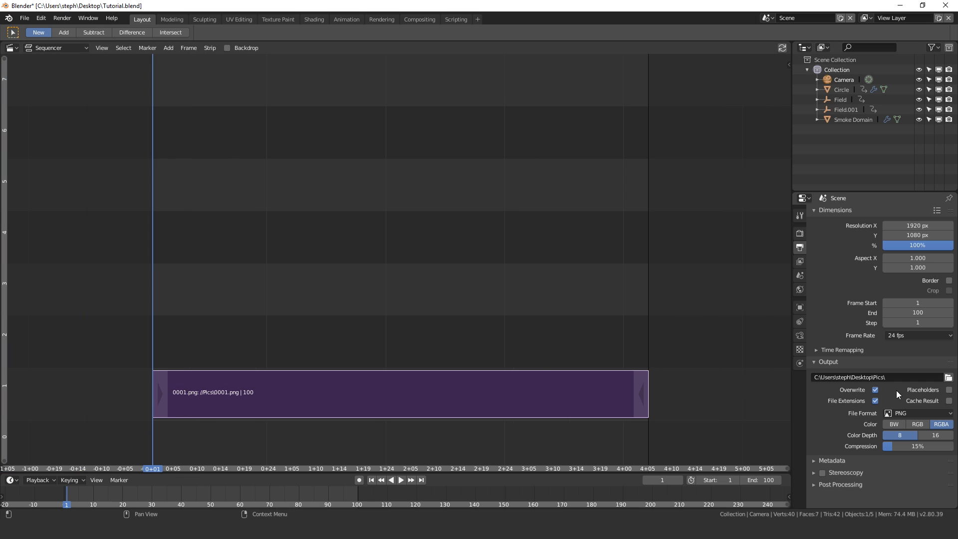
- Set the output format to FFmpeg video with an MPEG-4 container and render the image strip as an animation
{"action": "left_click", "coordinate": [909, 415]}
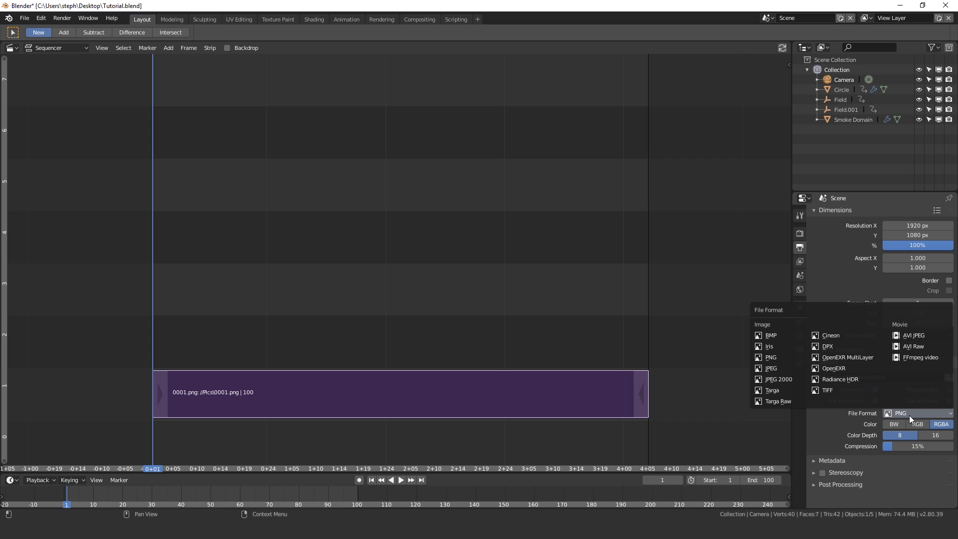
{"action": "left_click", "coordinate": [919, 358]}
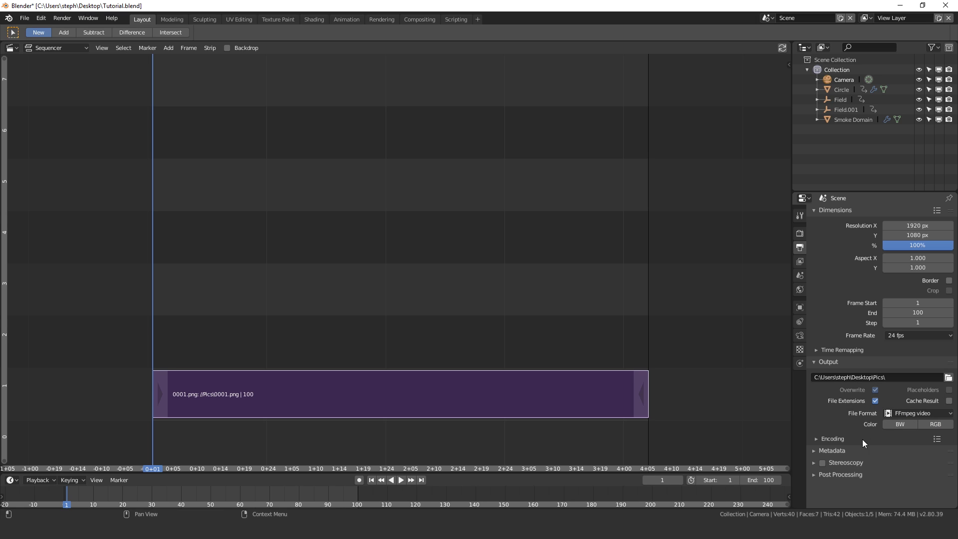
{"action": "left_click", "coordinate": [920, 454]}
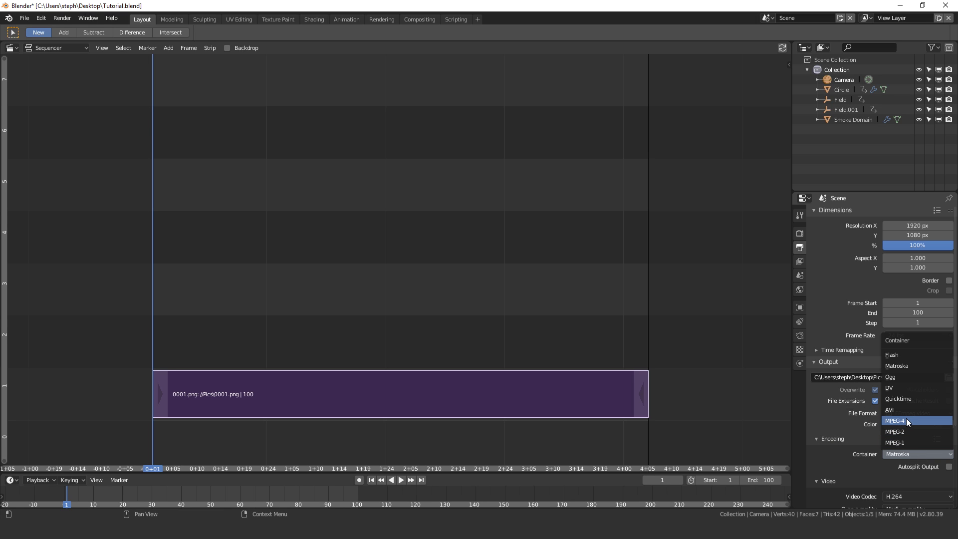
{"action": "left_click", "coordinate": [907, 419]}
{"action": "left_click", "coordinate": [912, 450]}
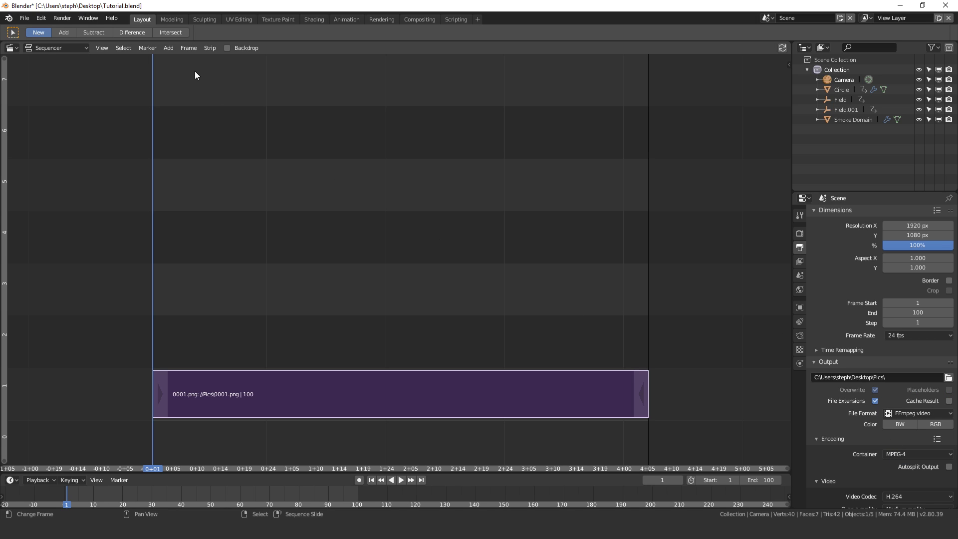
{"action": "left_click", "coordinate": [62, 19]}
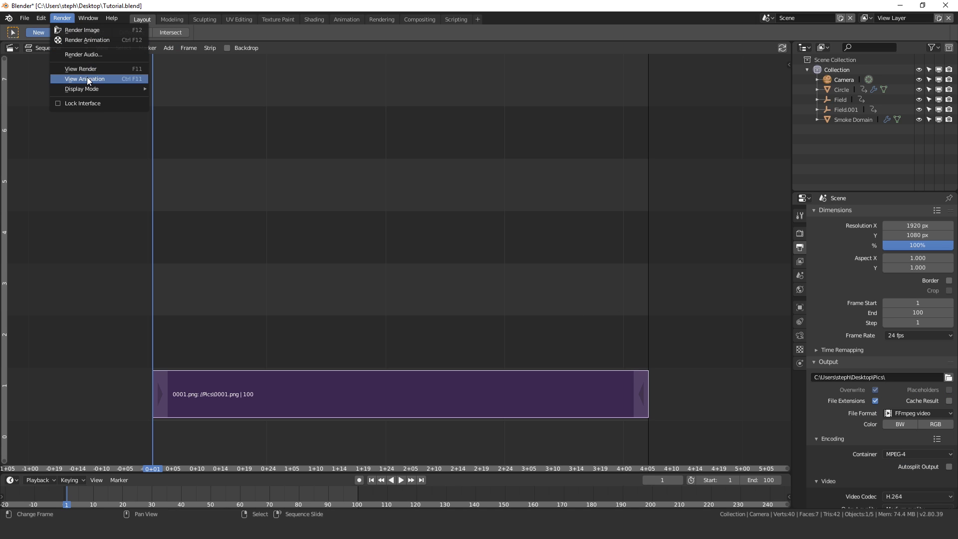
{"action": "left_click", "coordinate": [91, 39]}
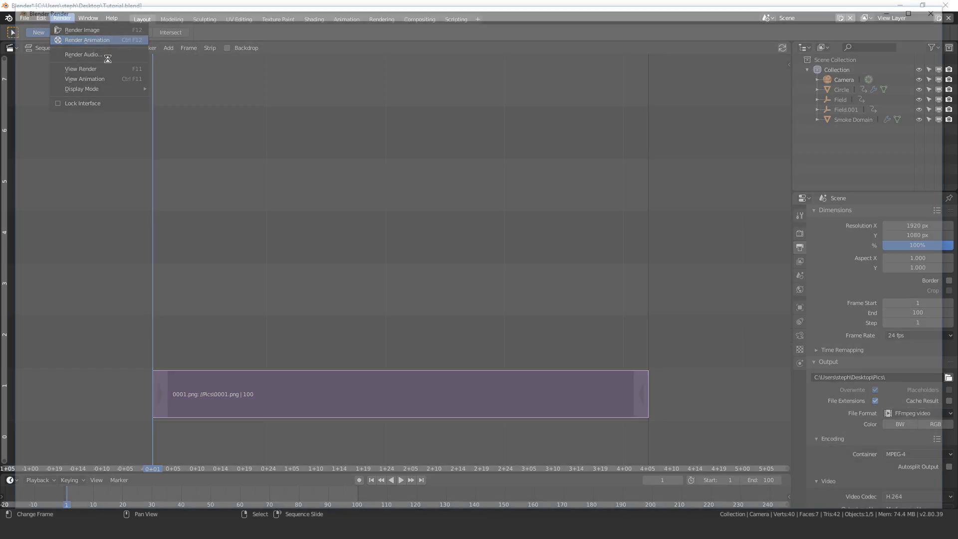